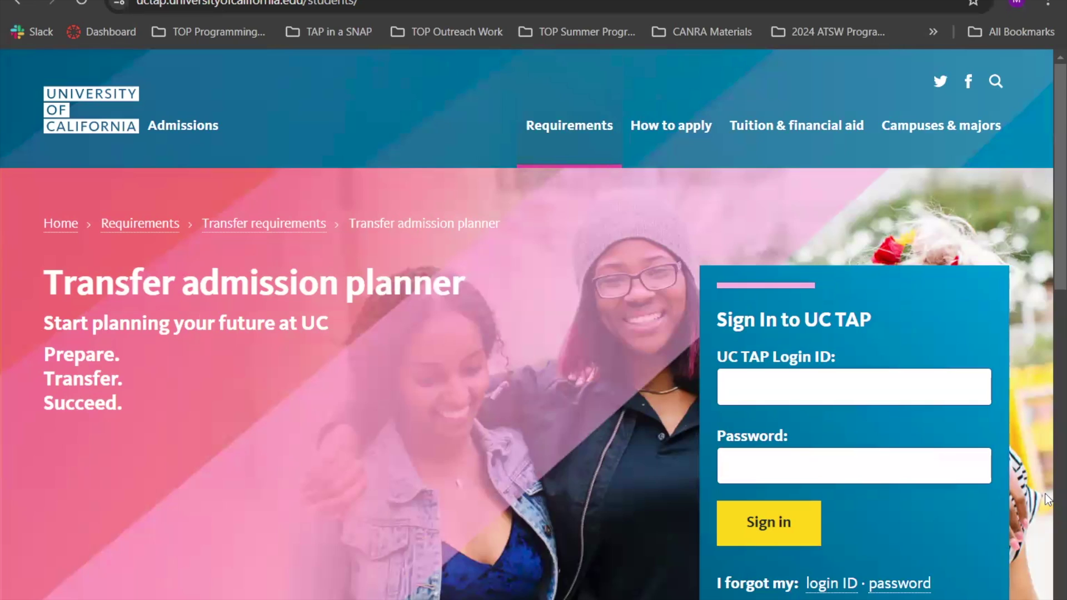
Sign in to UC TAP with the e-mail login ID and the account password.
scroll(932, 347, "down", 1)
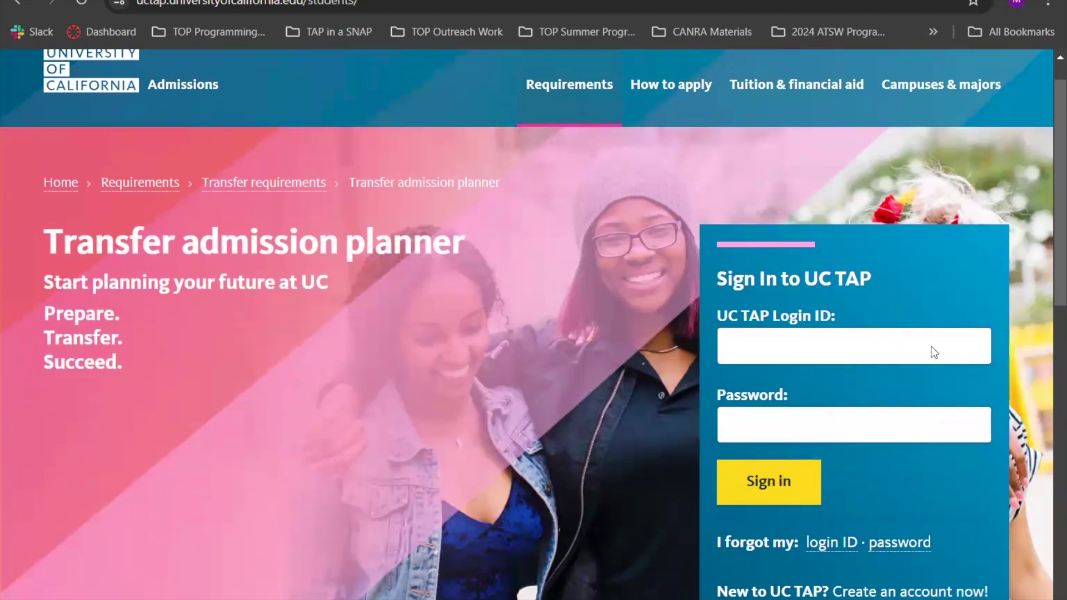
scroll(575, 421, "down", 2)
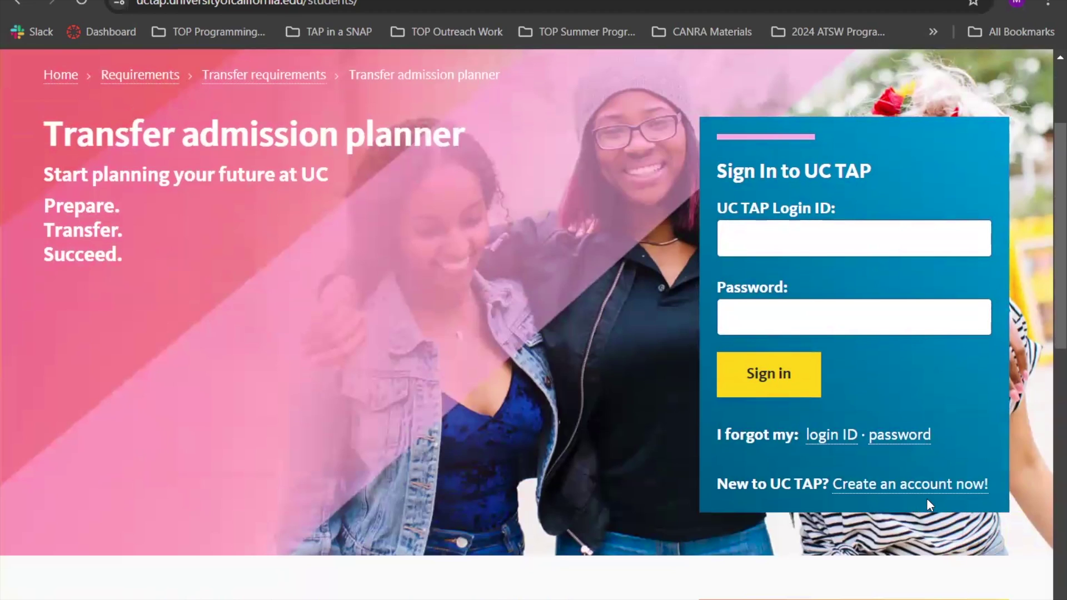
scroll(929, 503, "up", 1)
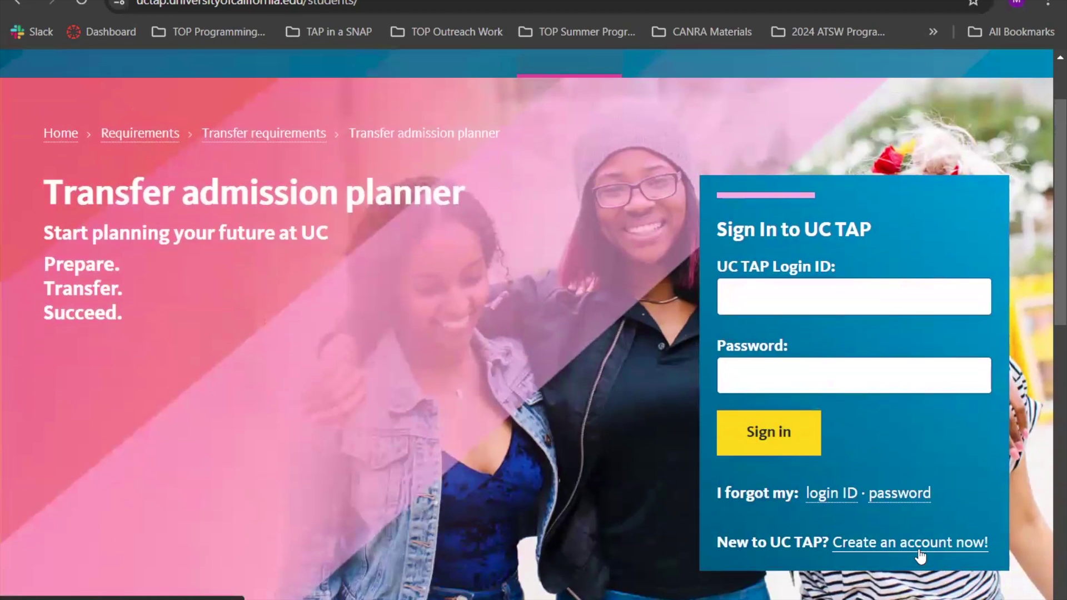
left_click(776, 279)
left_click(861, 340)
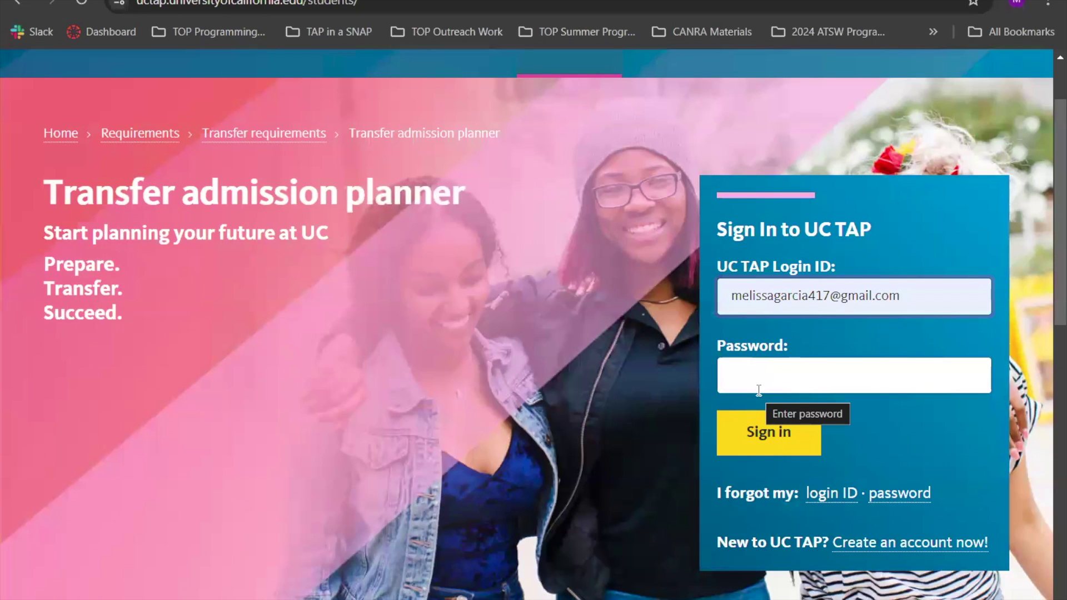
left_click(728, 379)
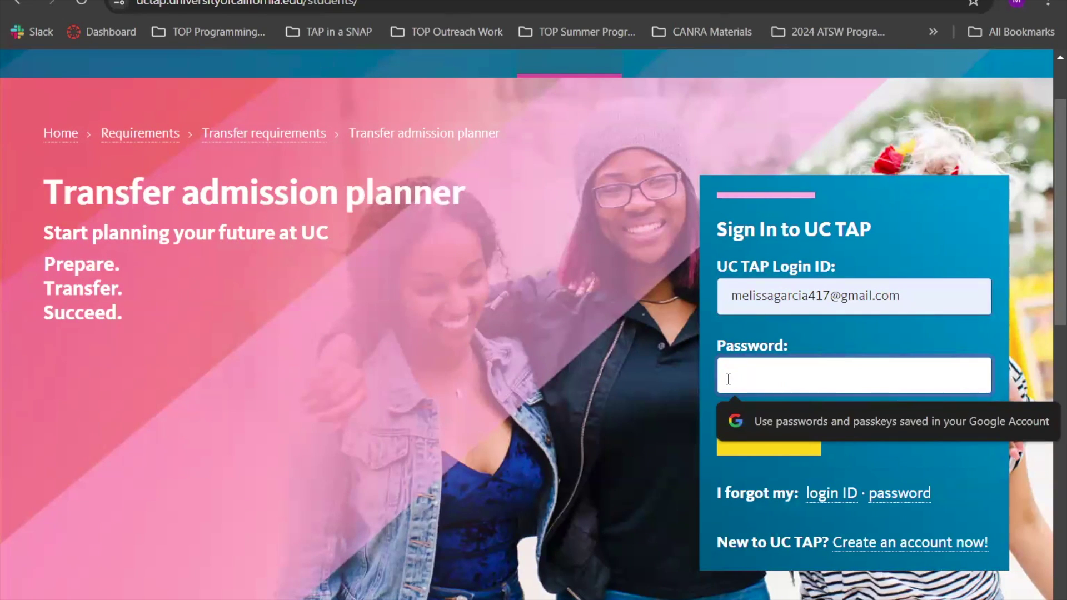
type("•••••••••••••")
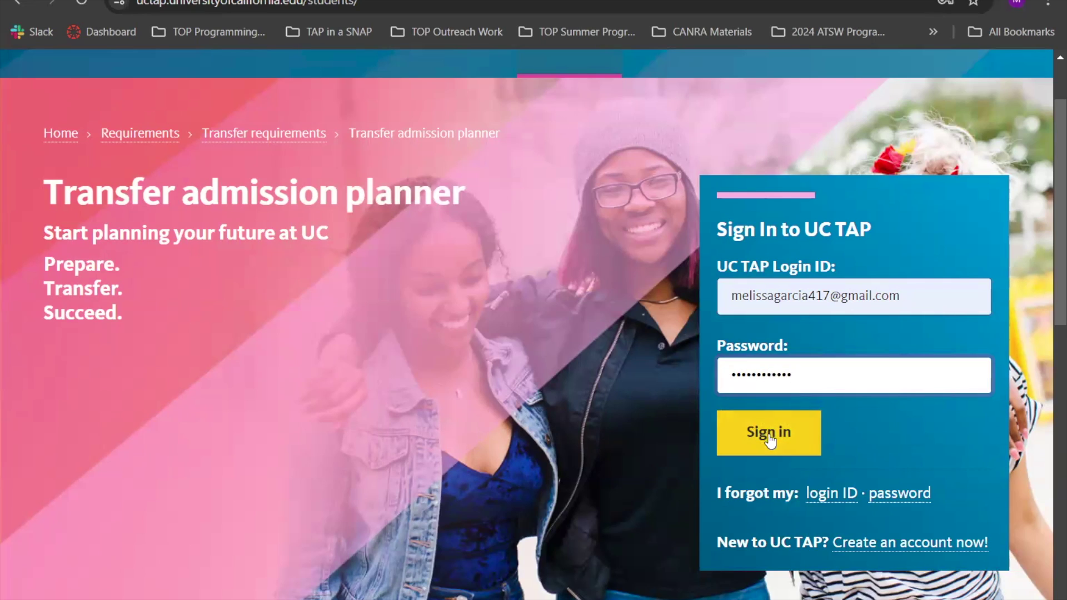
left_click(768, 438)
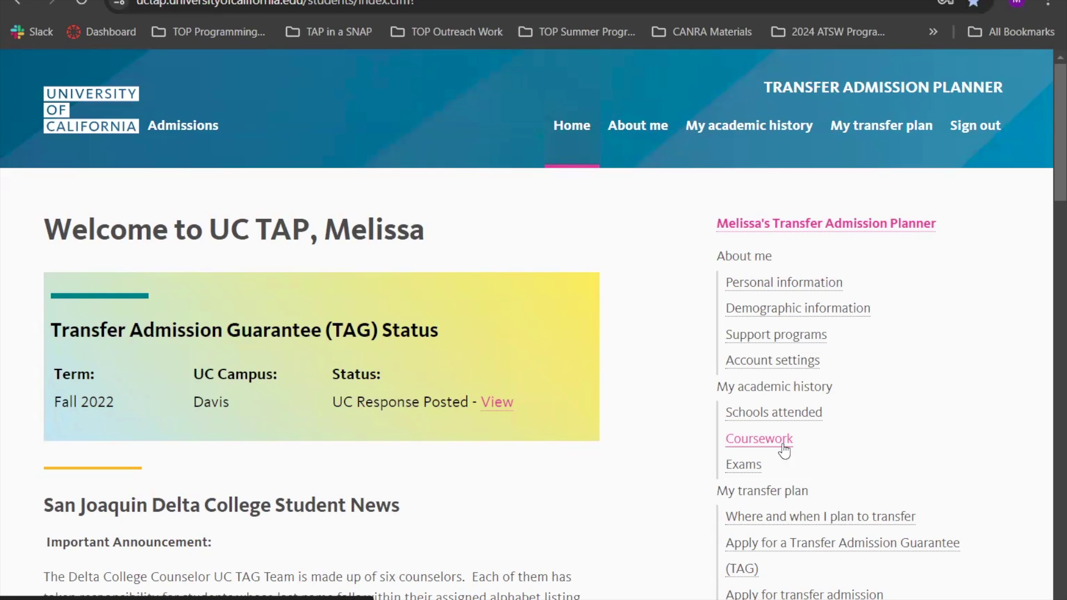
Review the planner sections on the UC TAP home page, from About me through Record Review.
scroll(483, 123, "down", 1)
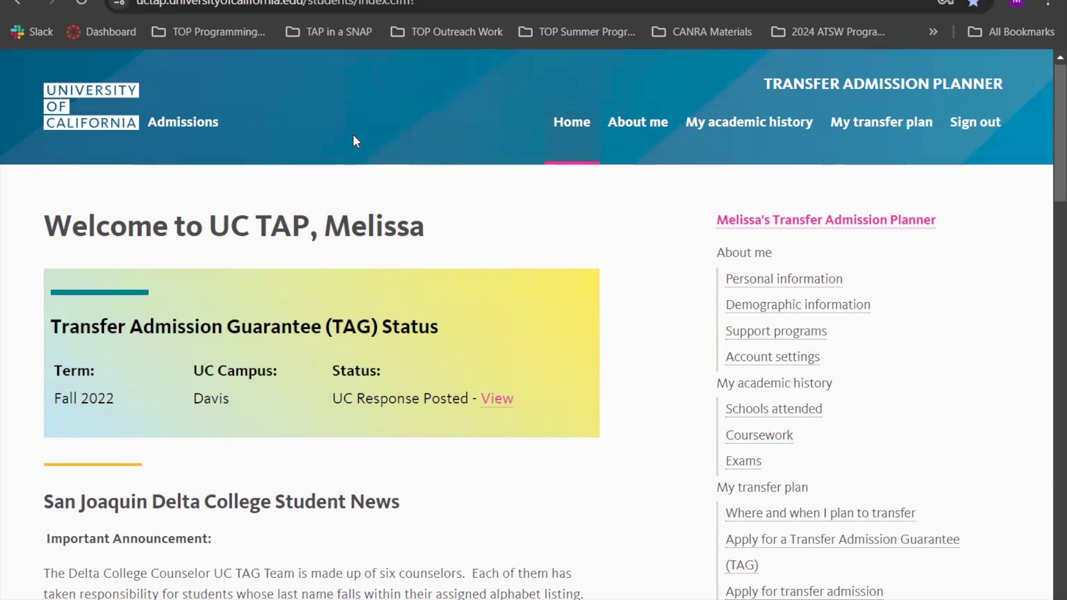
mouse_move(864, 133)
scroll(640, 385, "down", 1)
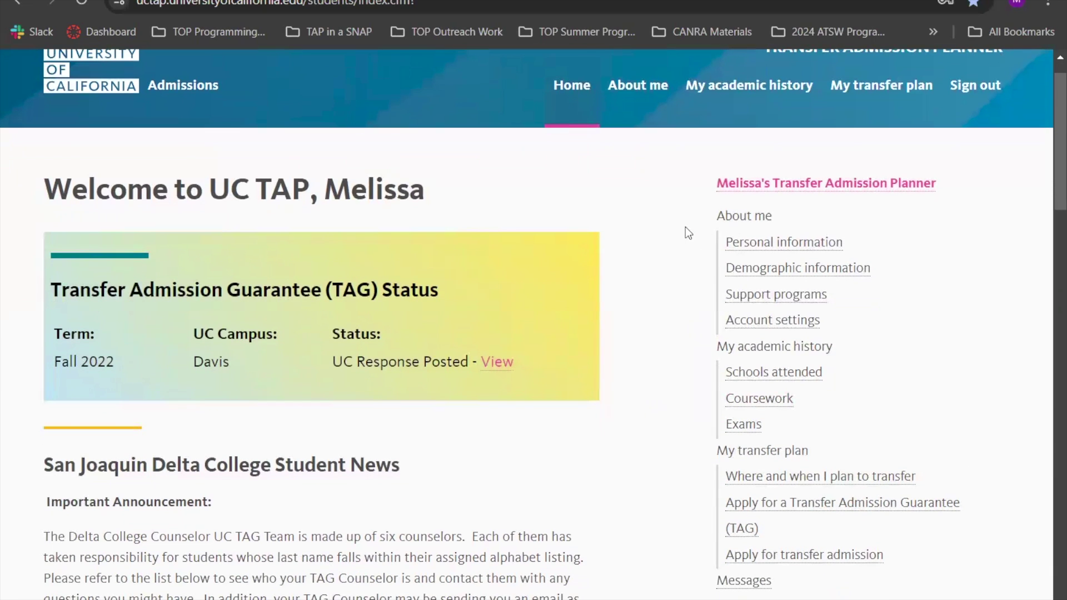
scroll(685, 226, "down", 1)
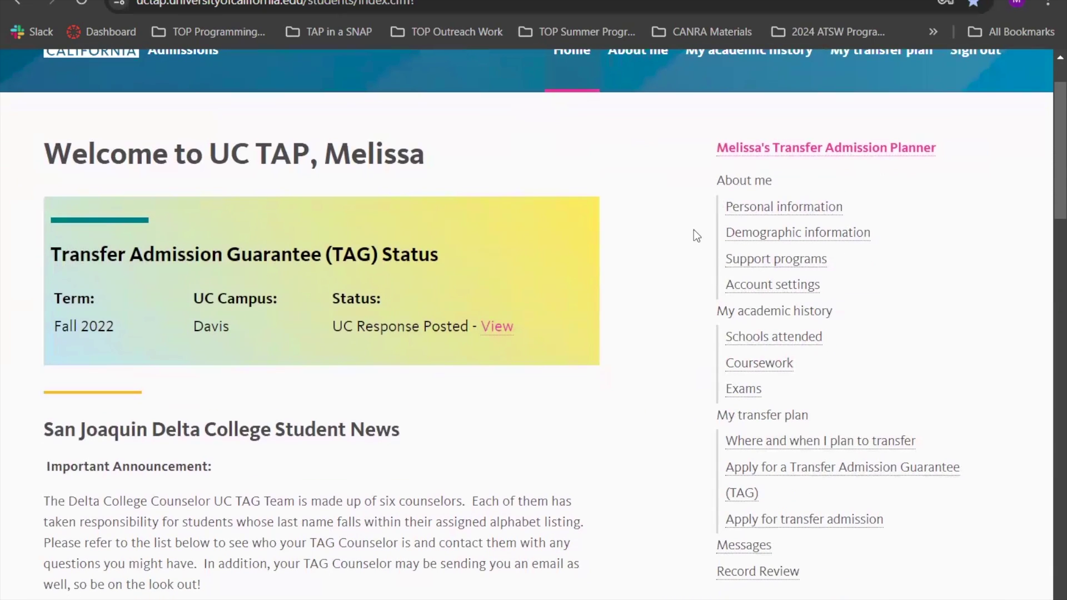
scroll(693, 229, "down", 2)
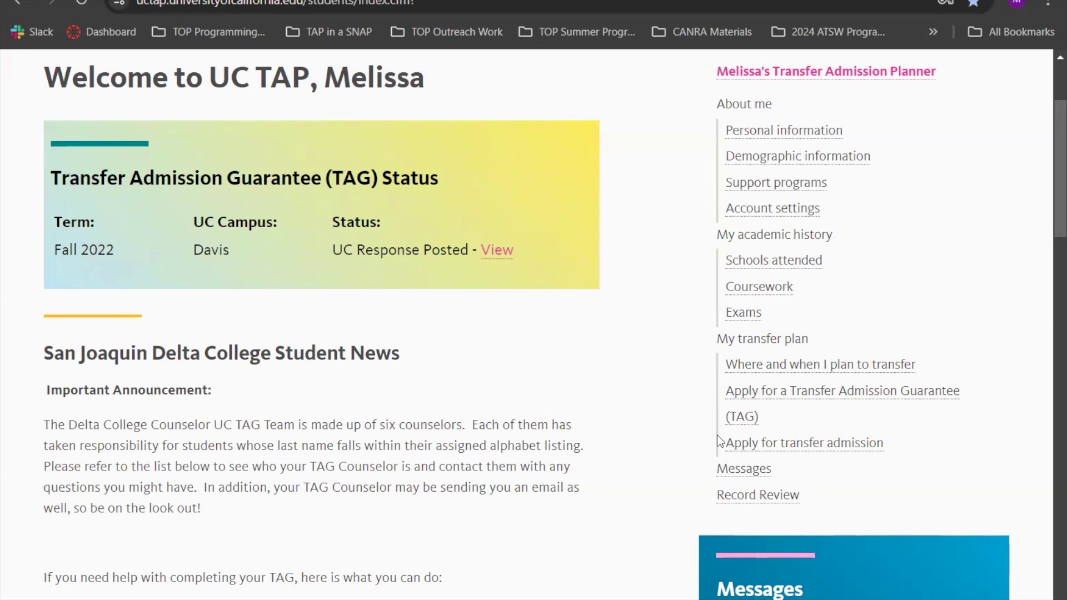
left_click(747, 408)
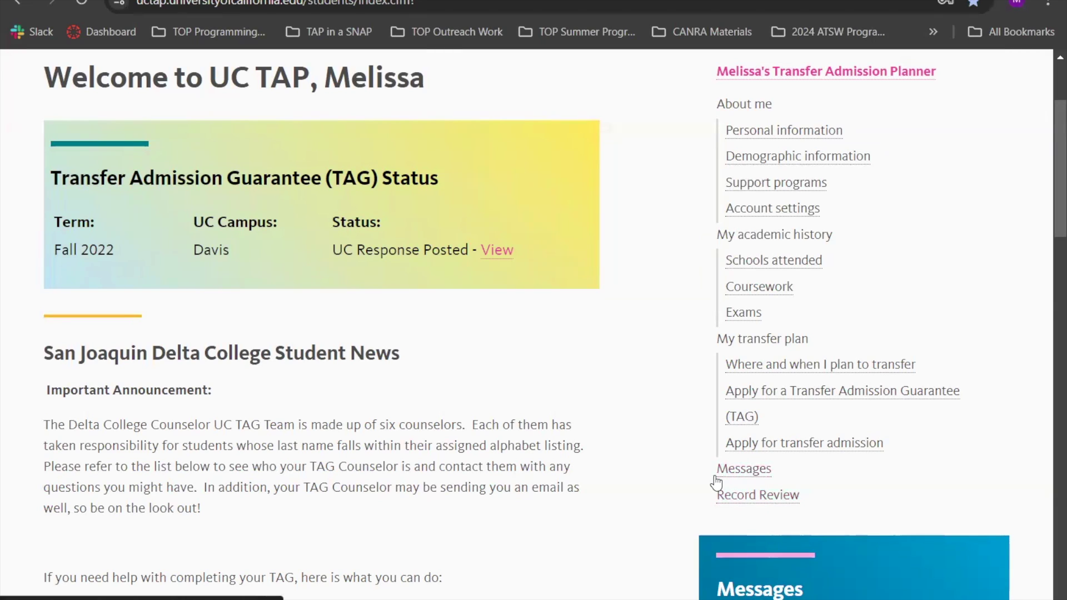
scroll(771, 519, "down", 1)
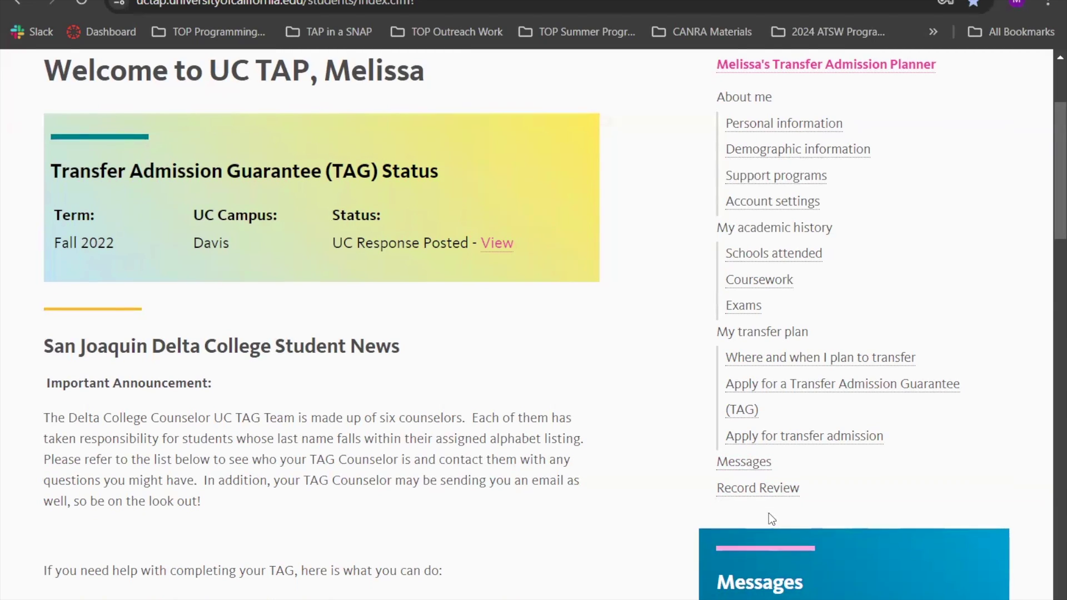
scroll(661, 428, "up", 3)
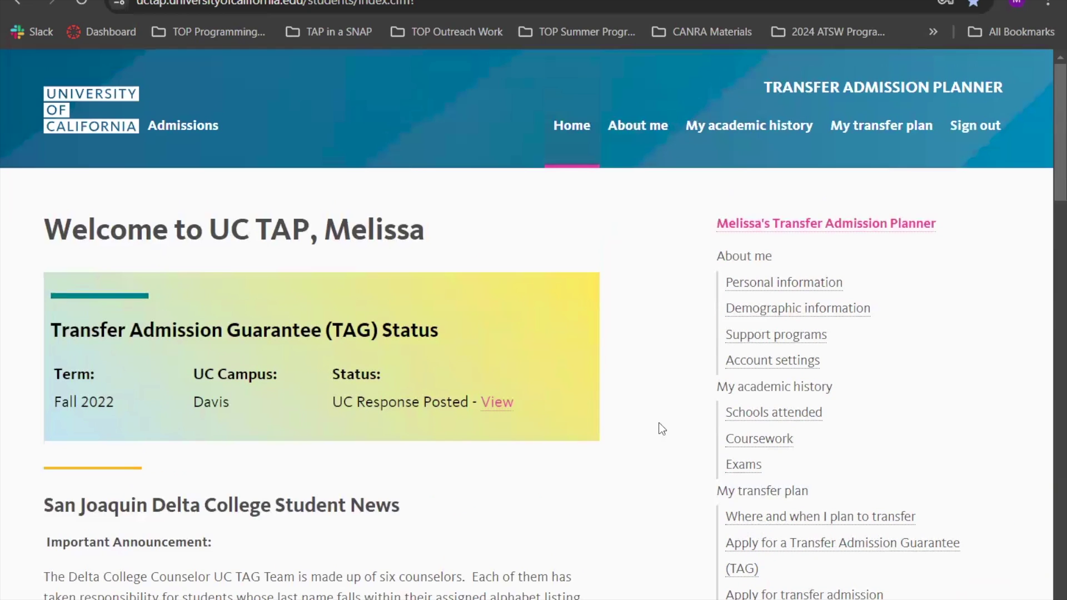
Open the Personal information page of the About me section.
scroll(655, 422, "down", 1)
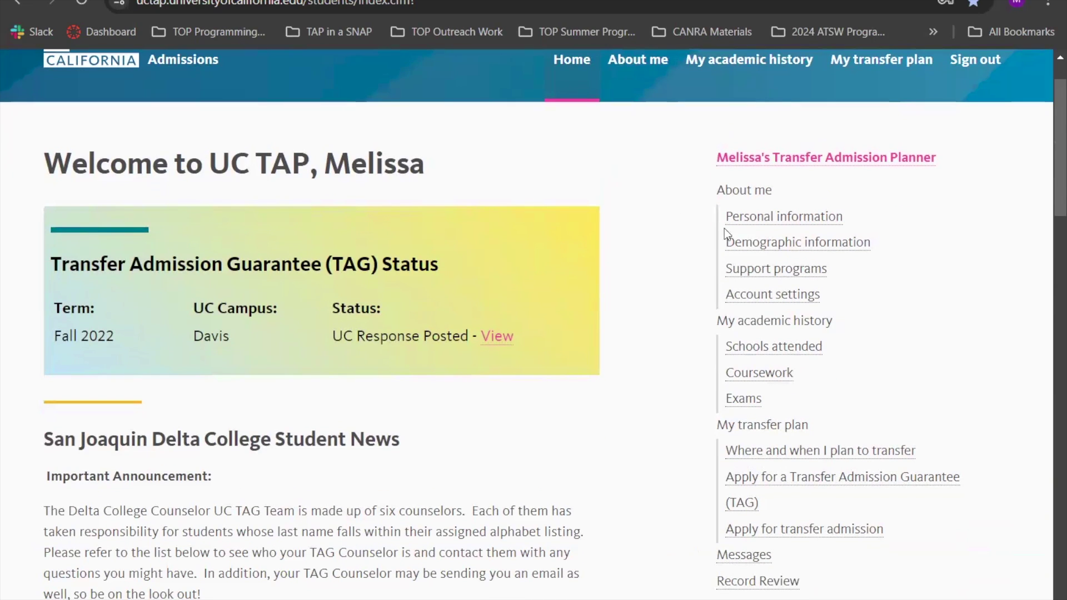
left_click(774, 222)
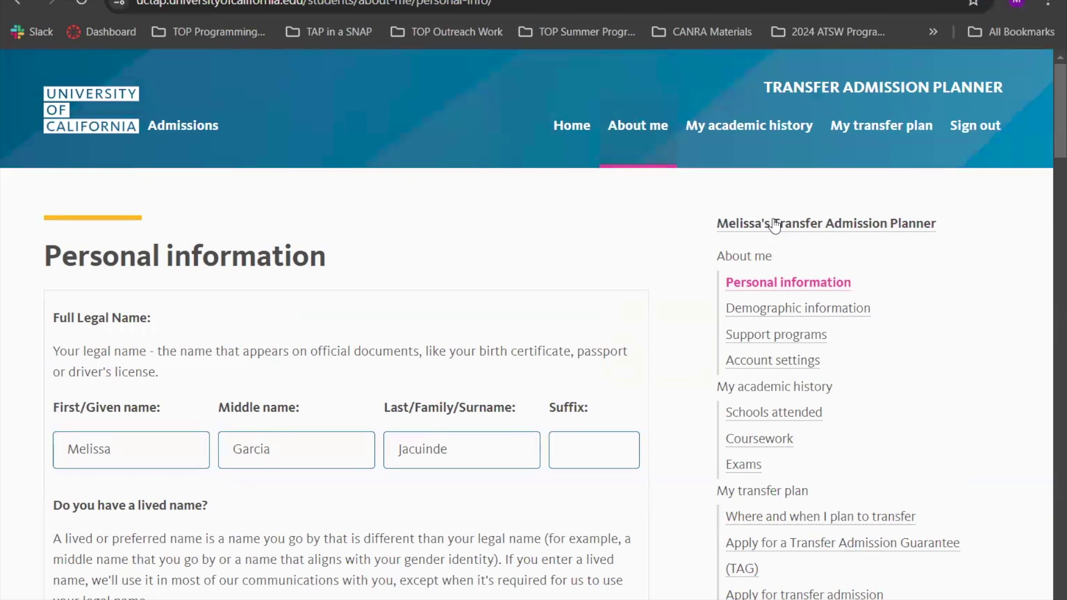
Answer Yes to the lived name question to reveal its name fields, and set the answer back to No.
scroll(405, 327, "down", 1)
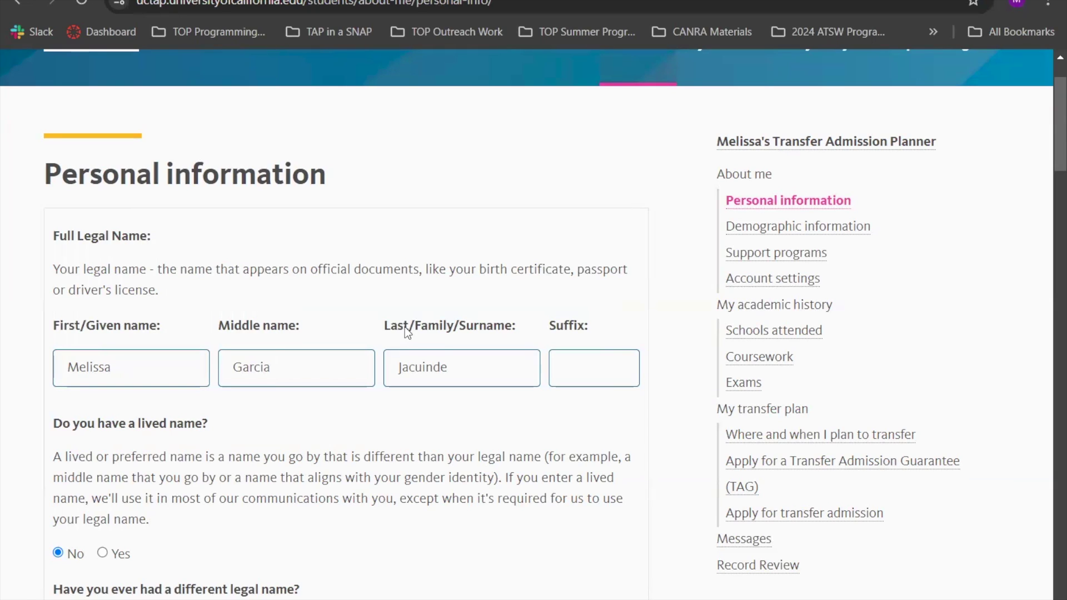
scroll(266, 339, "down", 2)
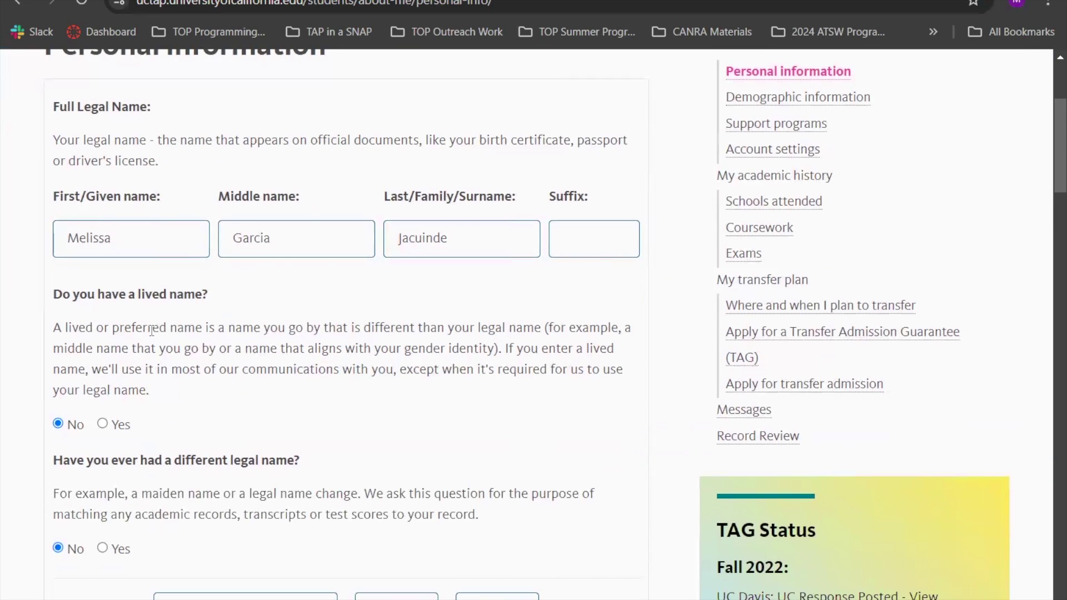
scroll(324, 331, "down", 1)
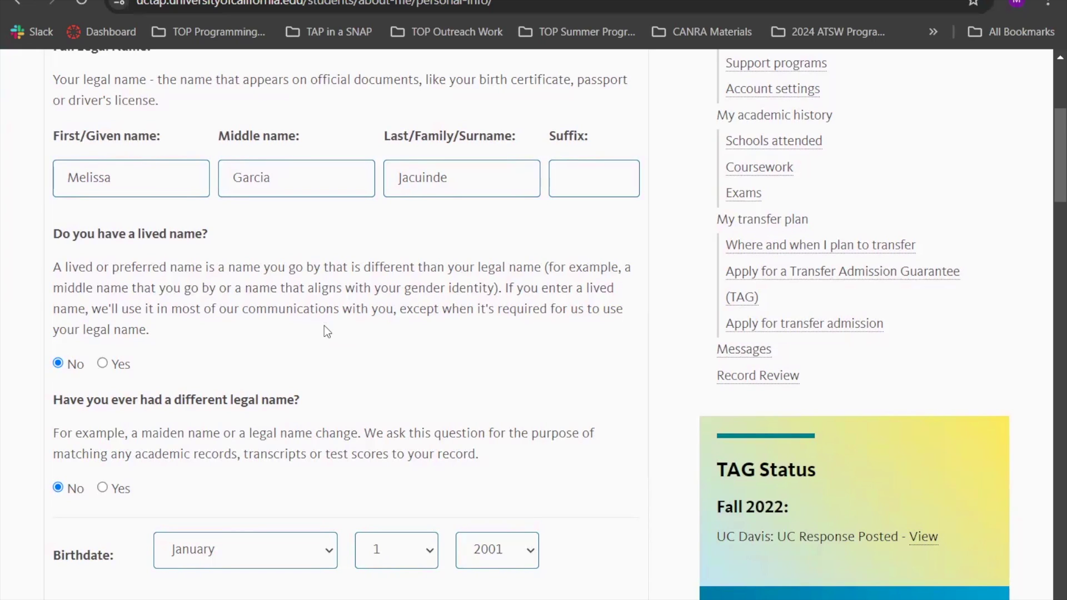
left_click(102, 364)
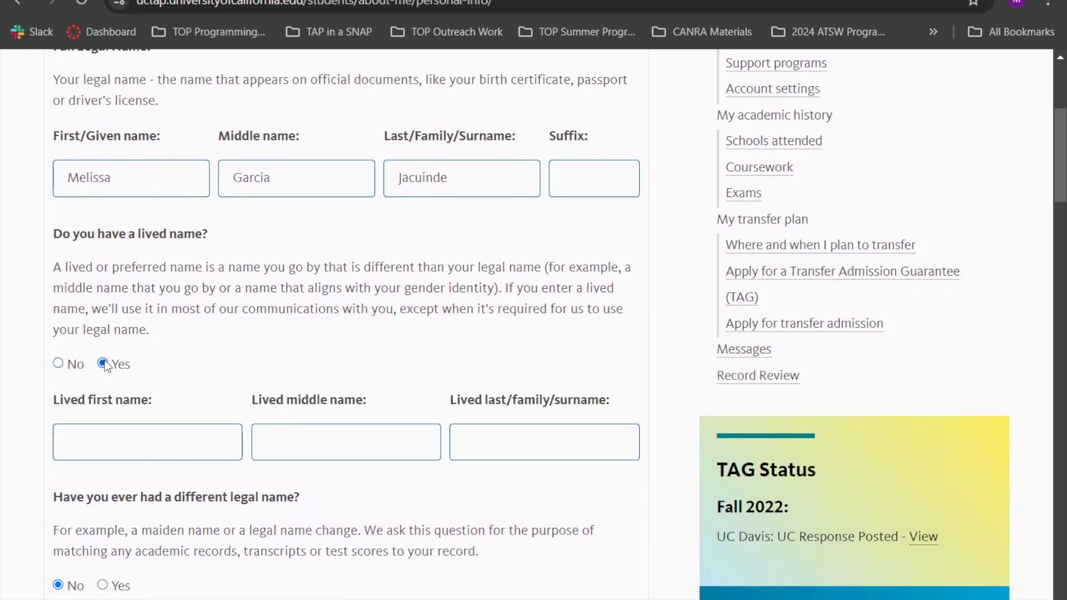
left_click(59, 362)
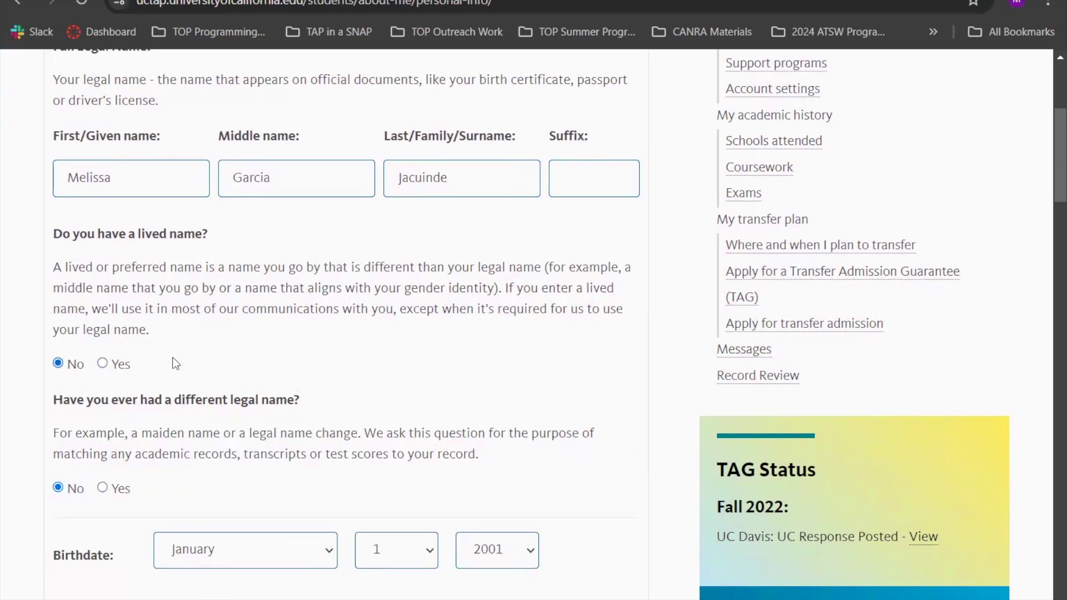
Examine the different legal name question and the birthdate, current mailing address and email fields.
scroll(374, 354, "down", 1)
scroll(235, 354, "down", 1)
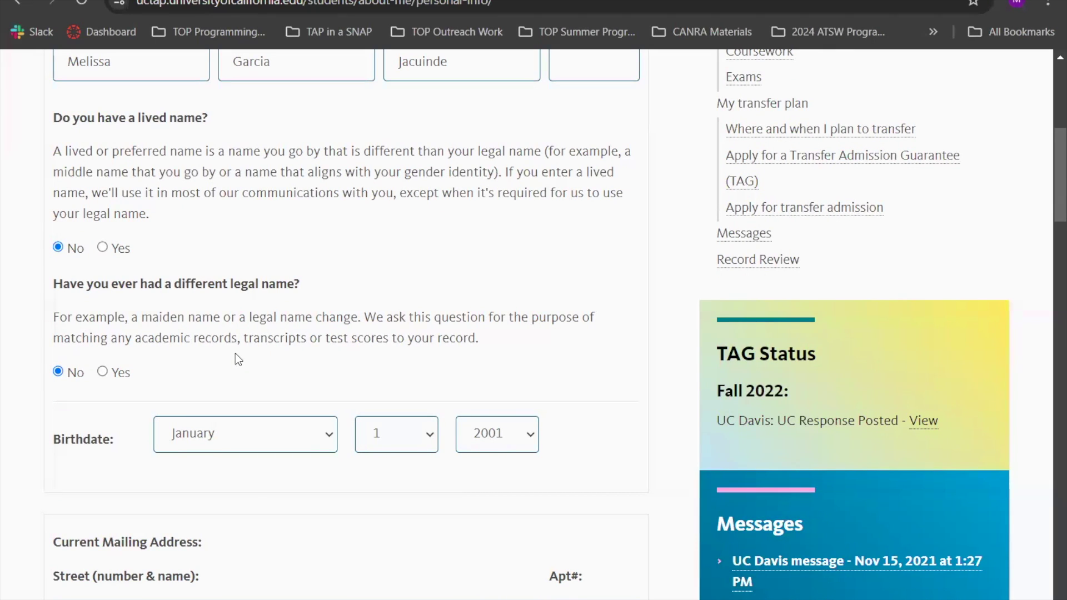
scroll(235, 353, "down", 1)
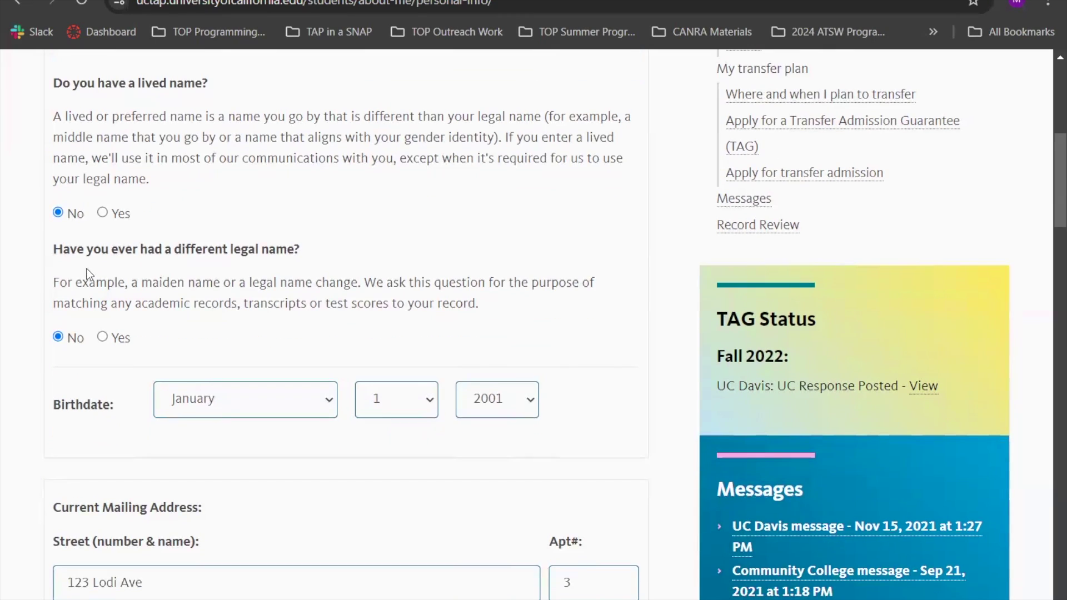
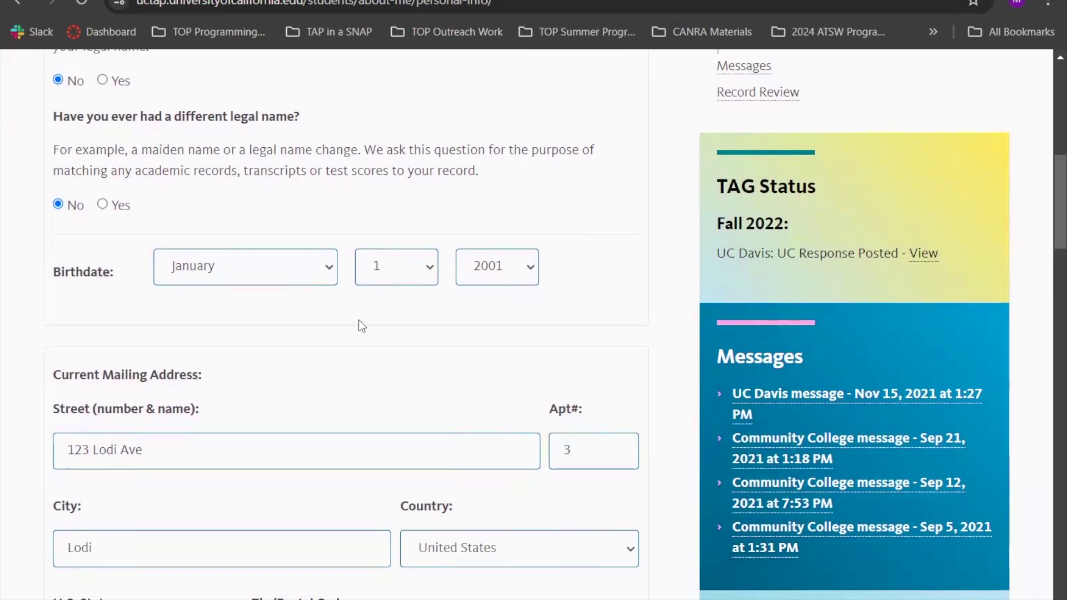
scroll(615, 291, "down", 1)
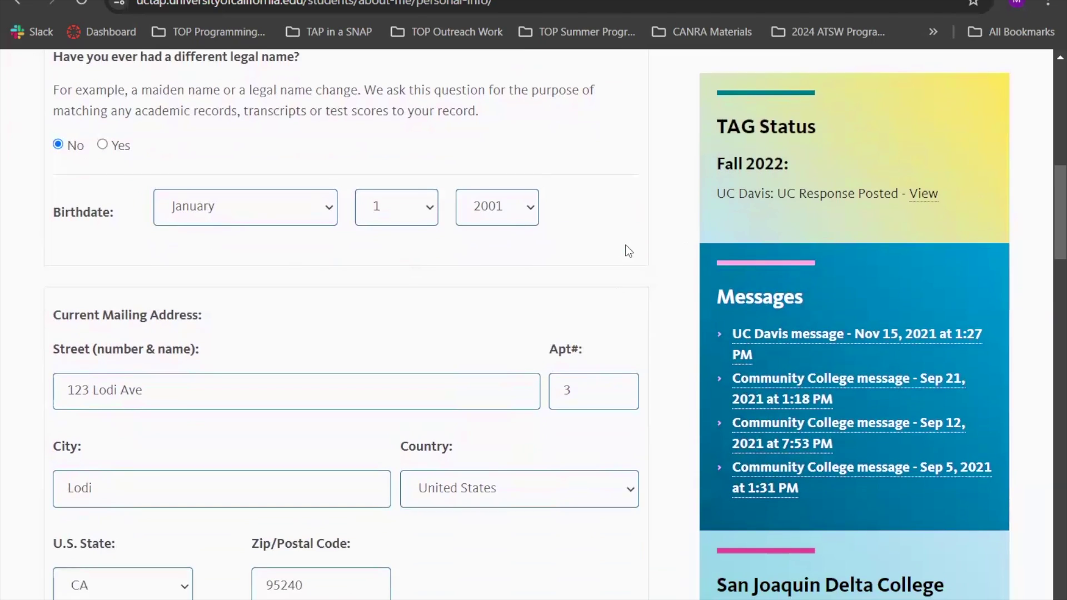
scroll(625, 245, "down", 2)
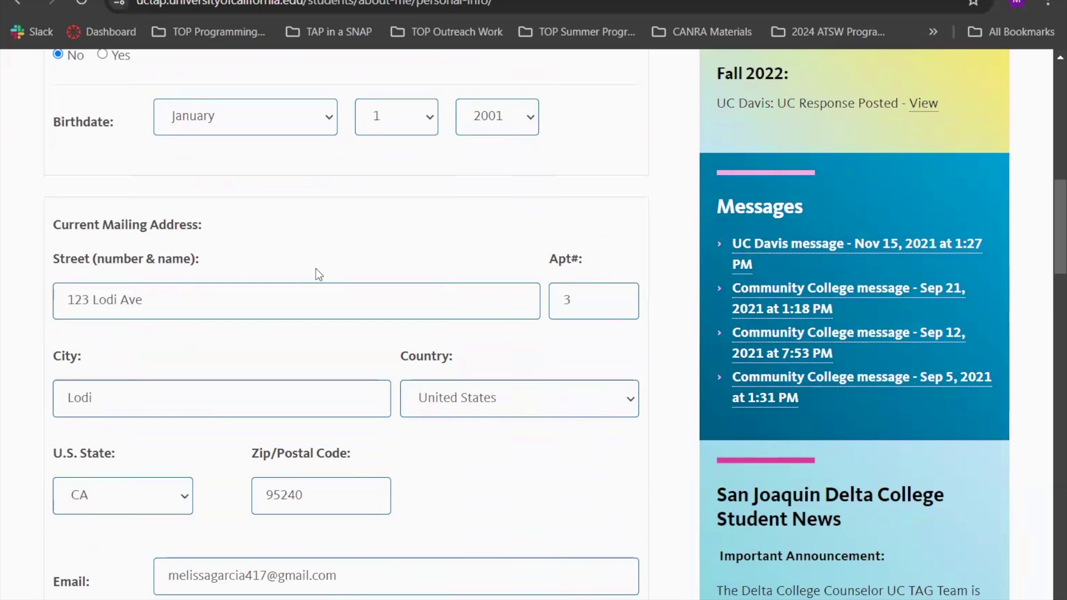
scroll(315, 268, "down", 3)
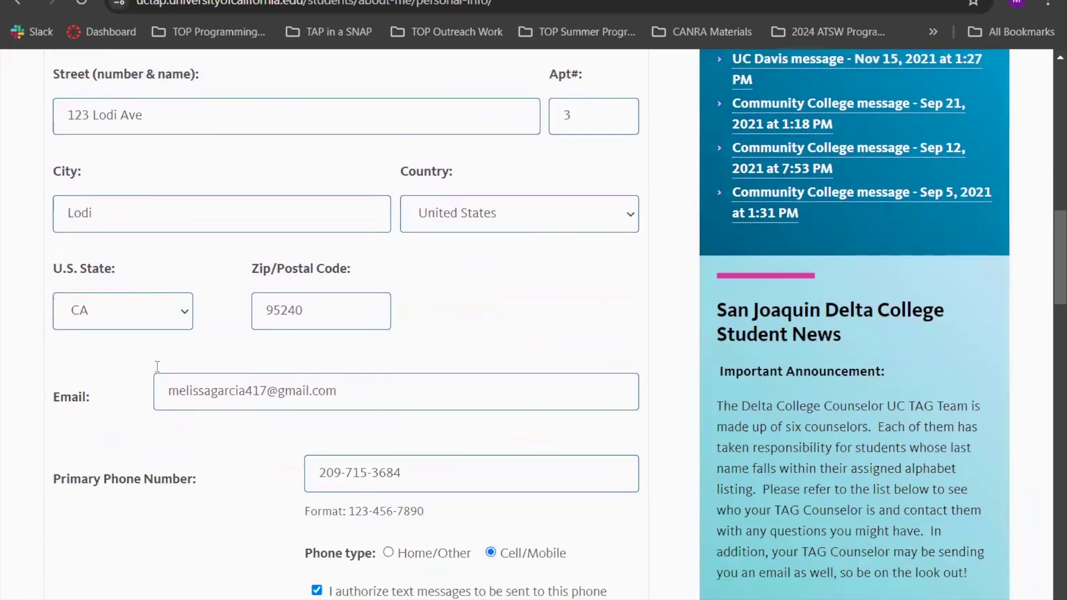
scroll(43, 395, "down", 1)
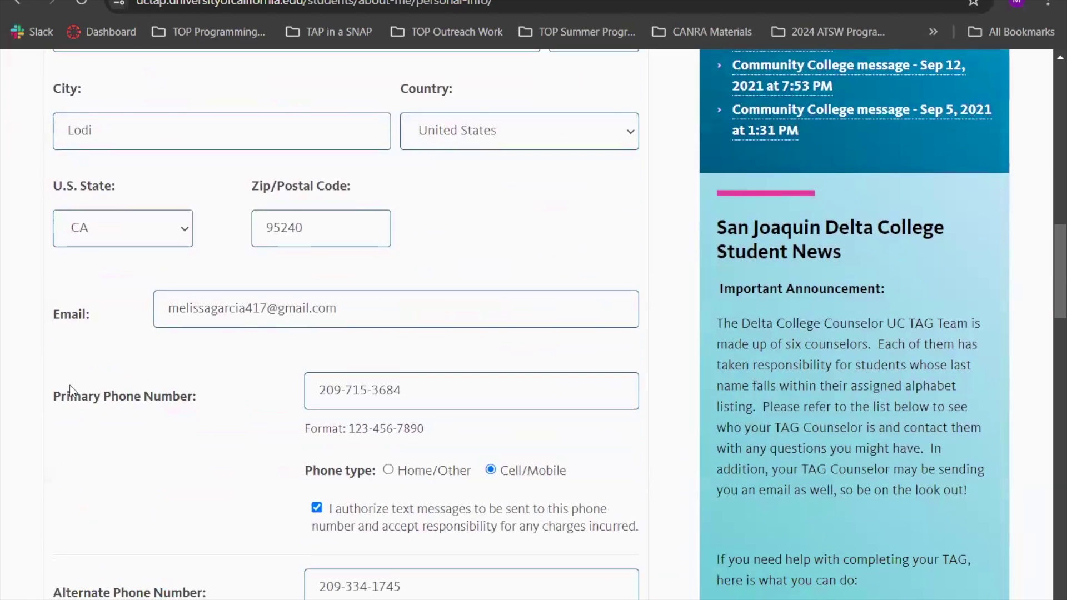
scroll(567, 384, "down", 1)
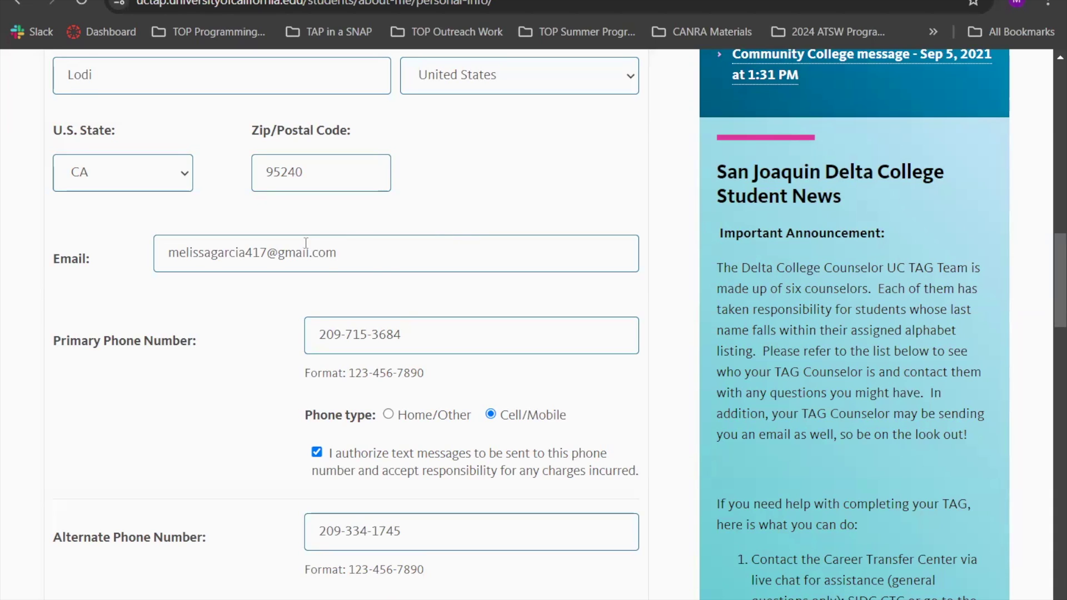
Examine the primary and alternate phone number settings and the student ID number field at the form's end.
scroll(395, 262, "down", 1)
scroll(157, 357, "down", 1)
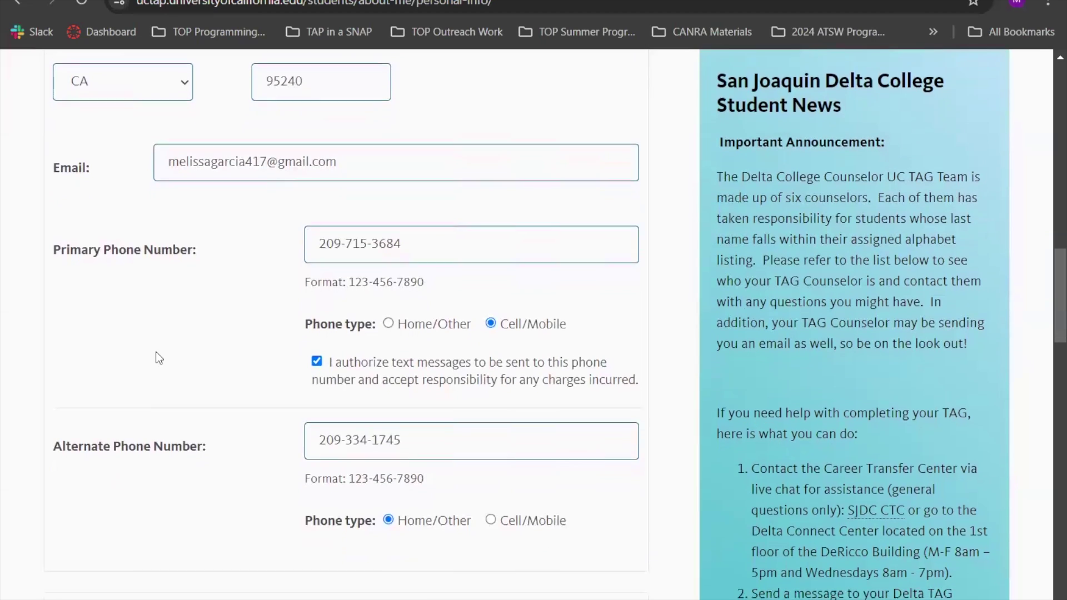
scroll(271, 295, "down", 1)
scroll(272, 295, "down", 1)
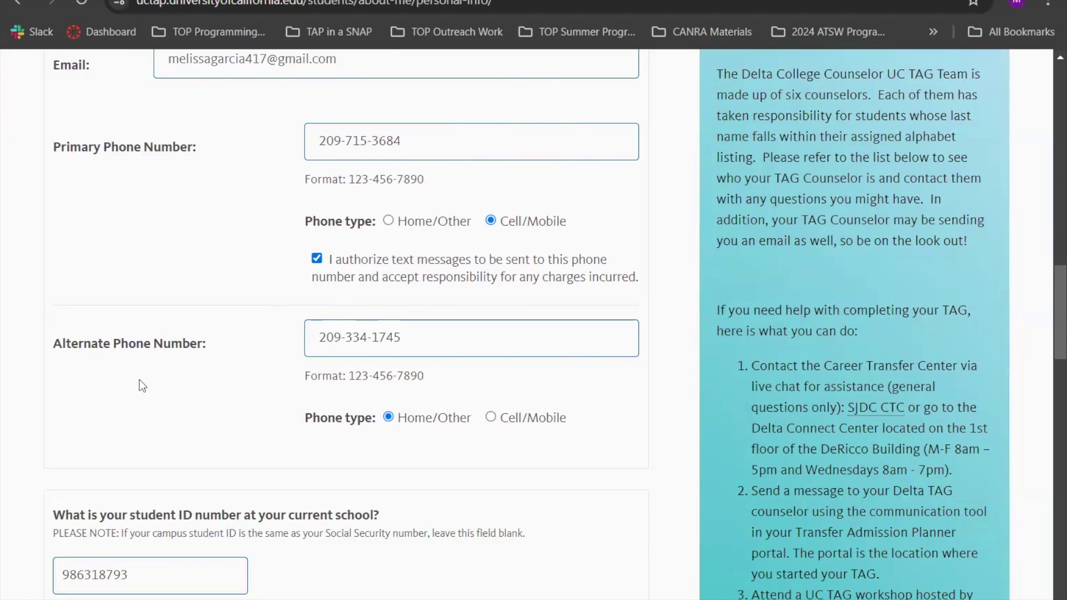
scroll(139, 382, "down", 1)
scroll(223, 375, "down", 3)
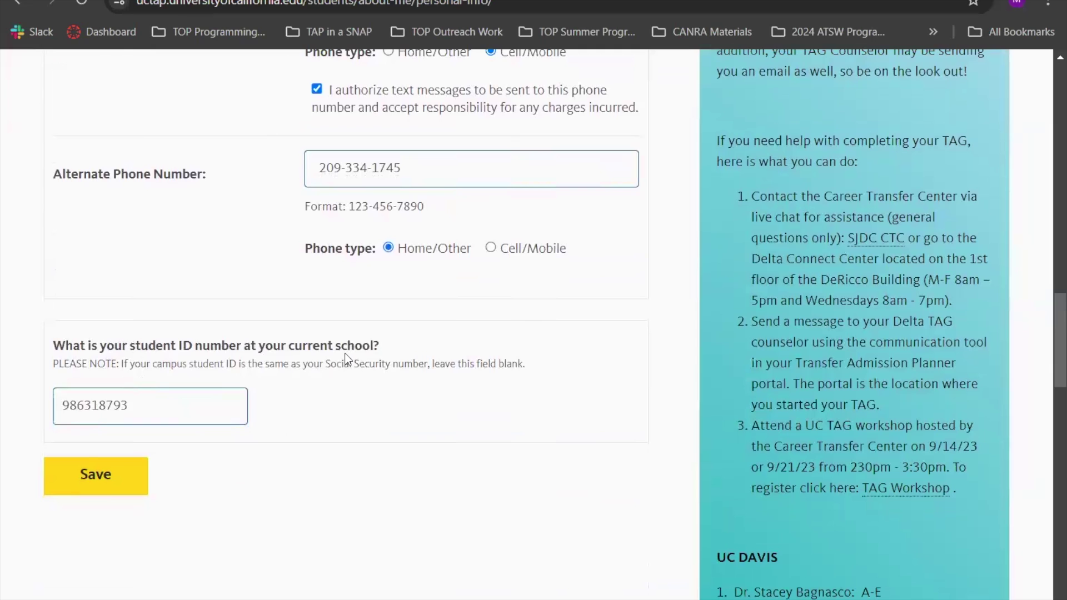
scroll(346, 360, "down", 1)
scroll(345, 359, "down", 1)
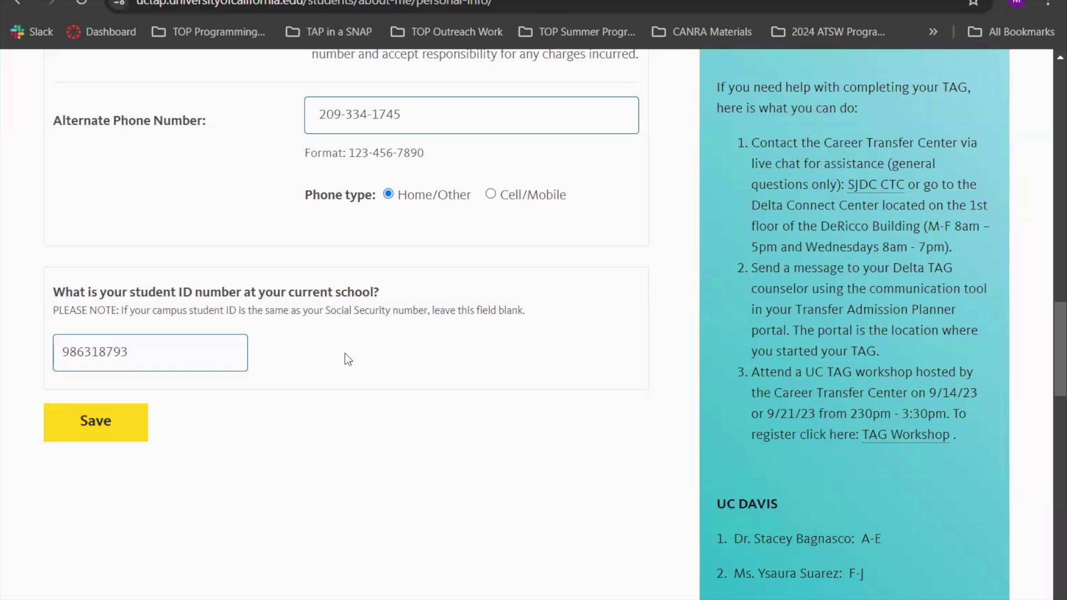
scroll(420, 354, "up", 1)
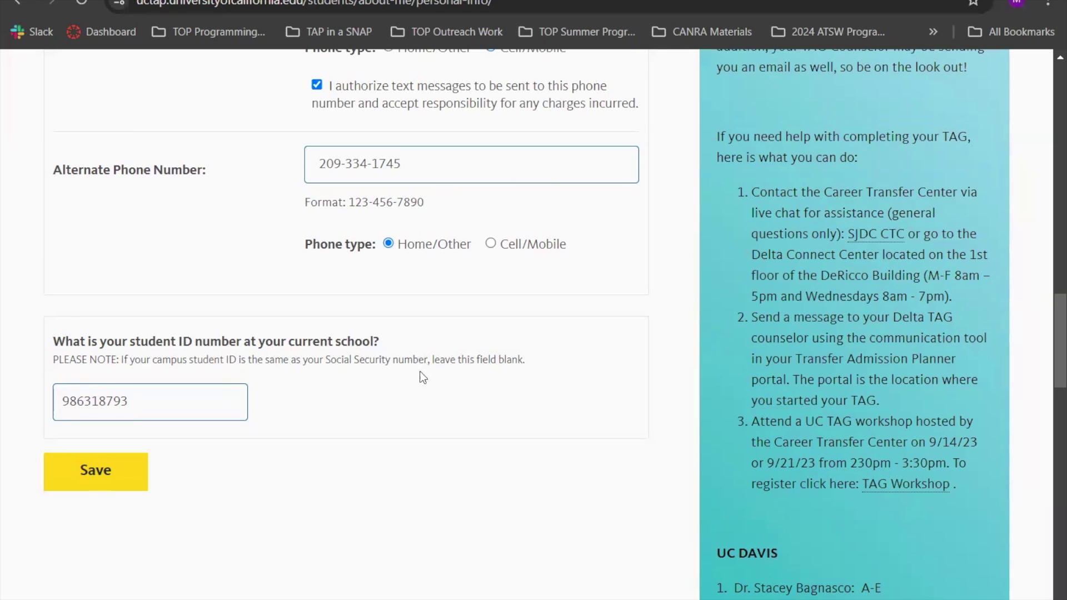
scroll(286, 366, "down", 2)
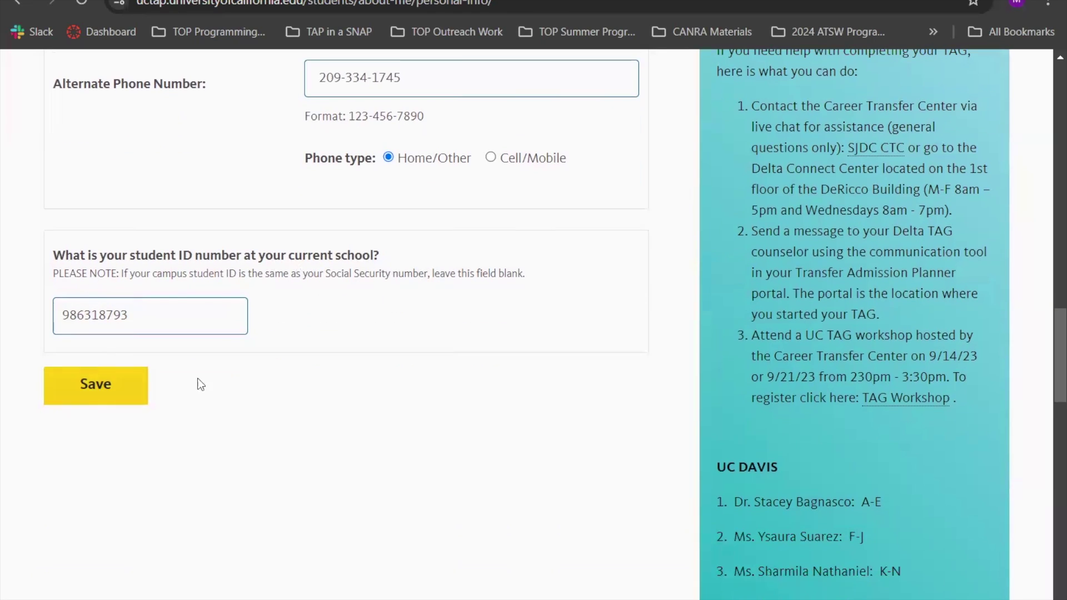
Save the personal information form and open the Demographic information page of the About me section.
left_click(95, 382)
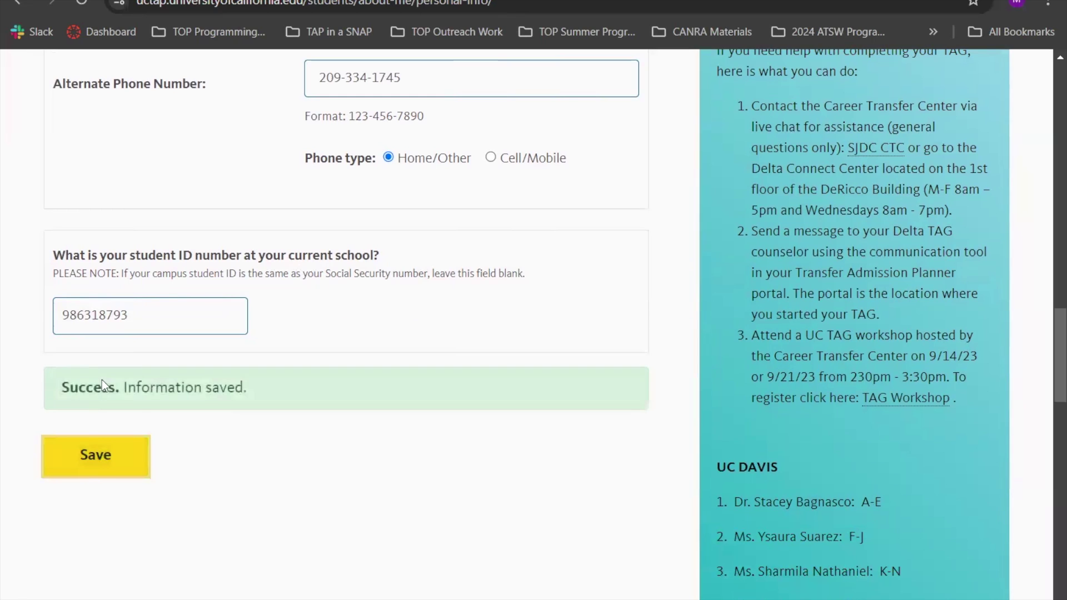
scroll(639, 406, "up", 15)
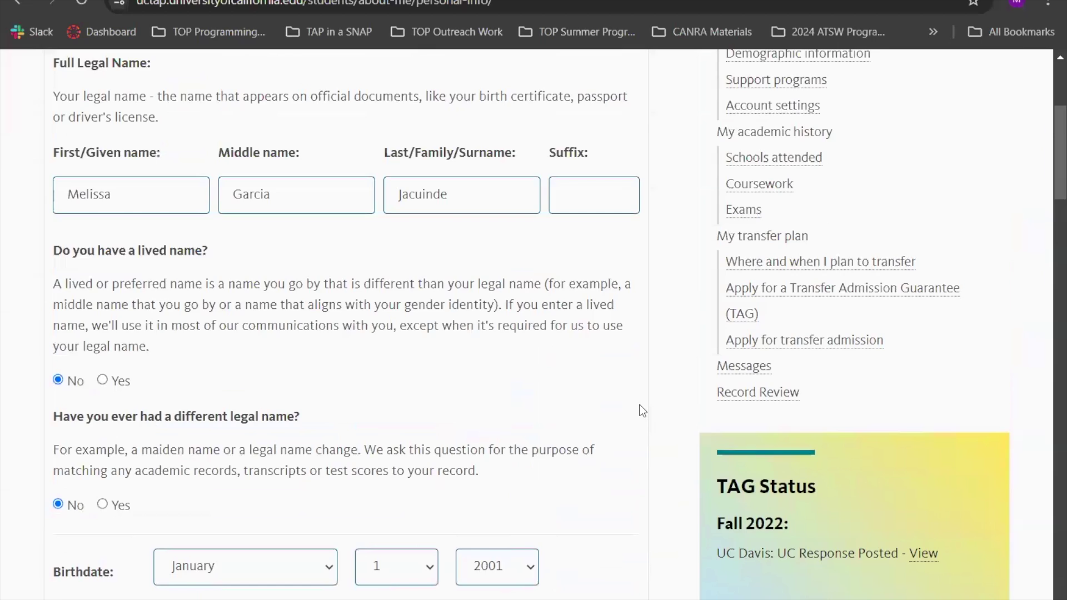
scroll(642, 411, "up", 5)
left_click(860, 314)
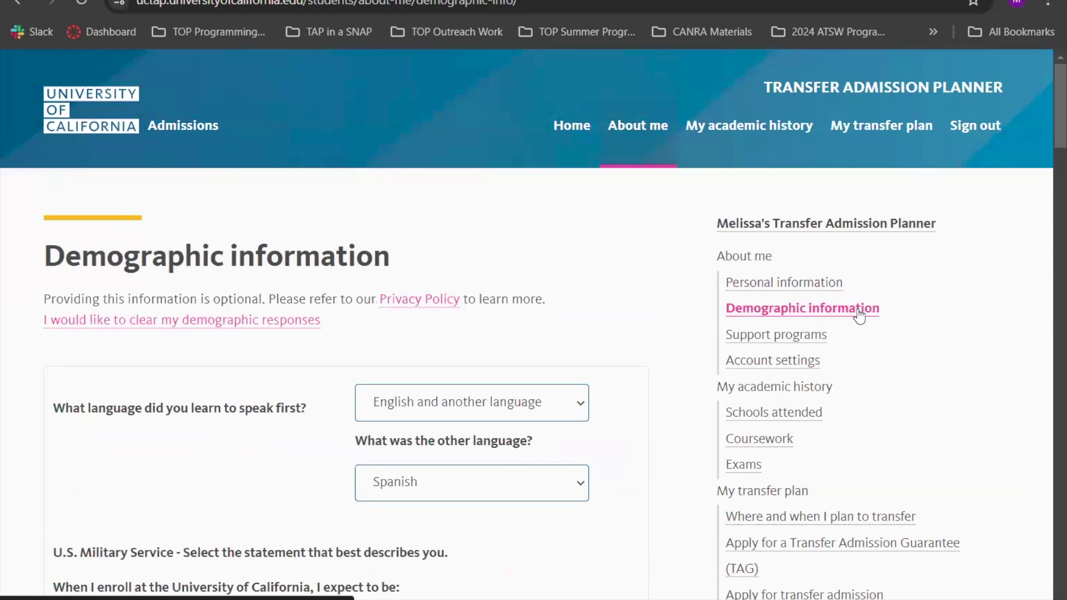
Examine the first language, U.S. military service, military dependent, foster care and formerly incarcerated student questions.
scroll(427, 246, "down", 3)
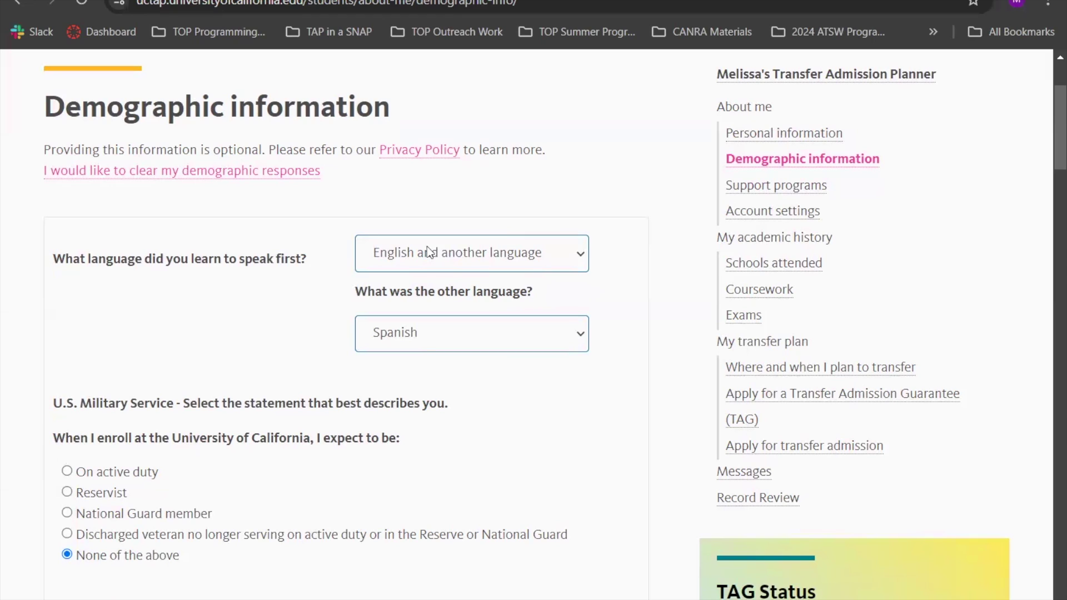
scroll(283, 302, "down", 1)
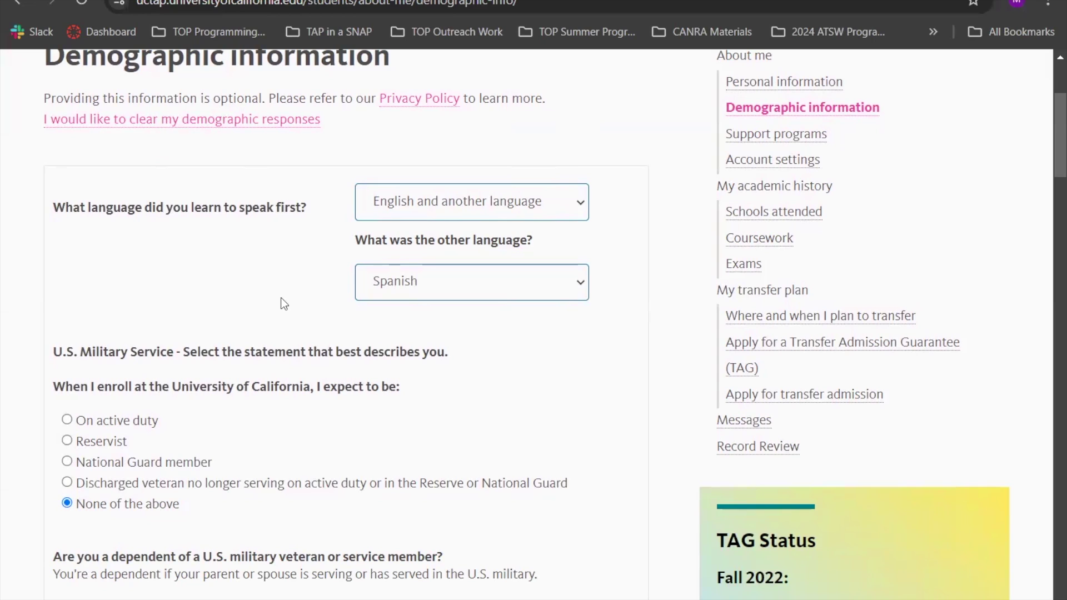
scroll(151, 250, "down", 1)
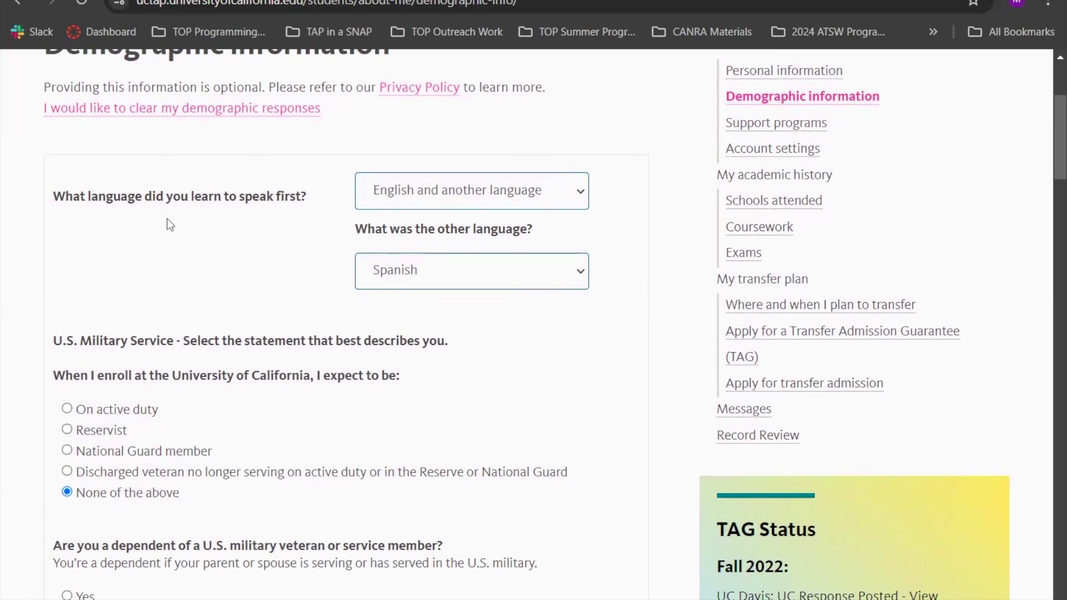
scroll(170, 225, "down", 2)
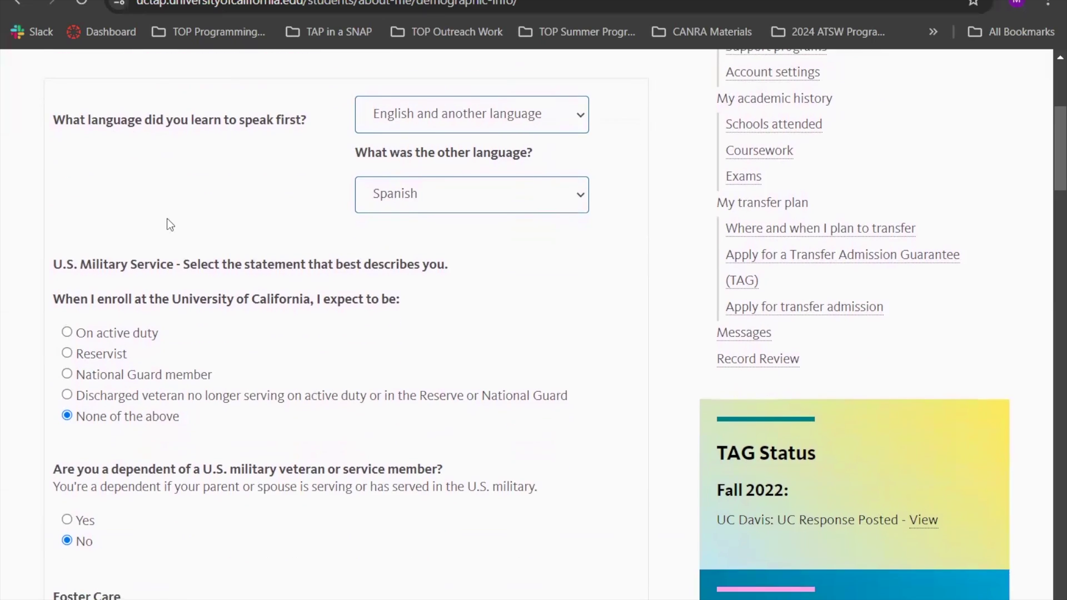
scroll(274, 352, "down", 1)
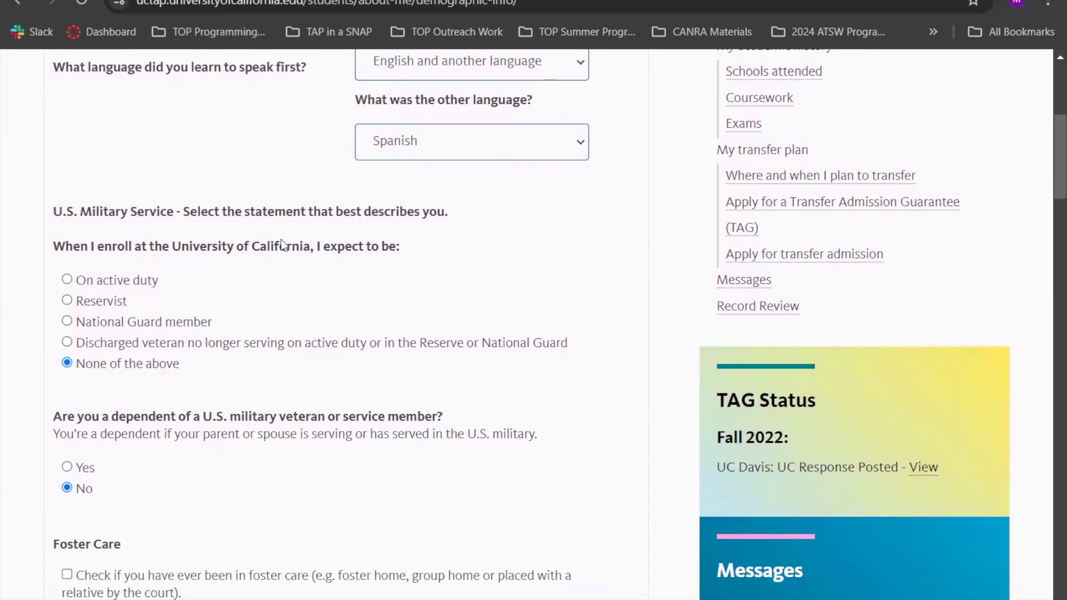
scroll(179, 212, "down", 1)
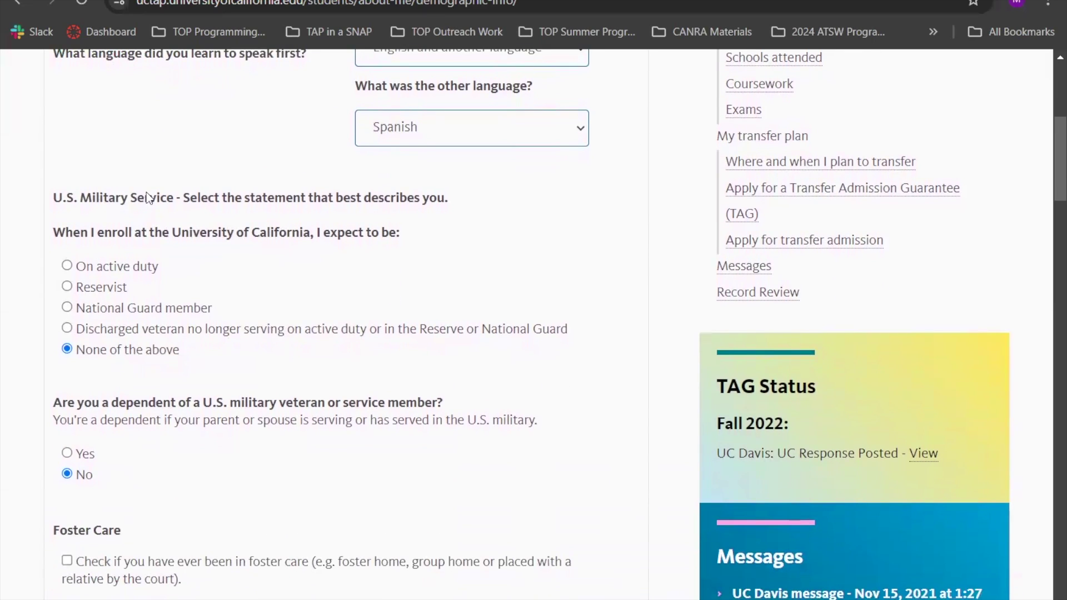
scroll(150, 423, "down", 1)
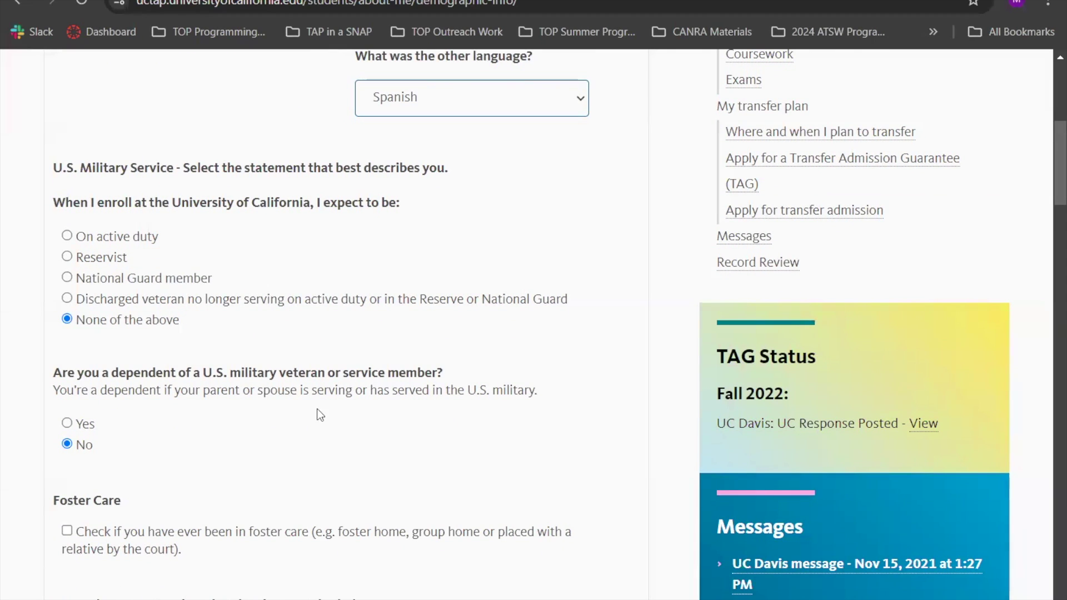
scroll(125, 360, "down", 3)
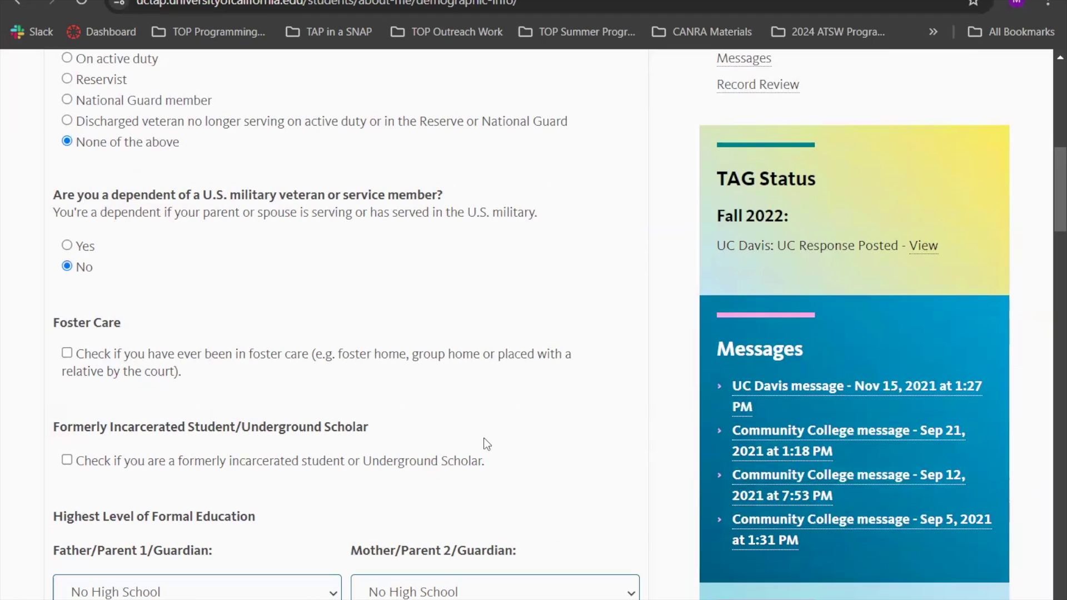
scroll(487, 444, "down", 1)
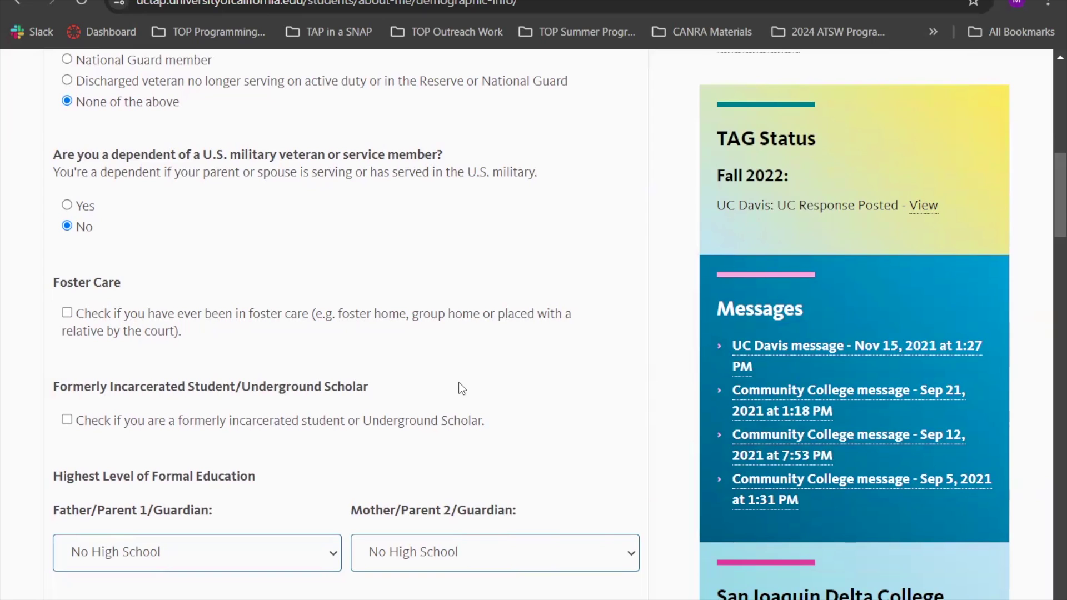
scroll(461, 388, "down", 2)
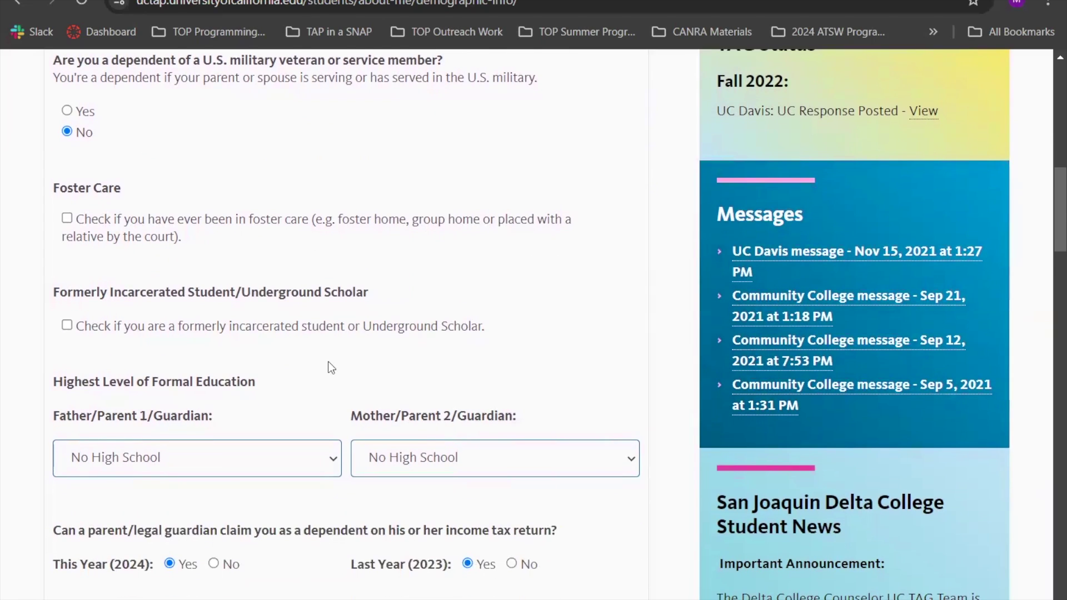
View the education level options for Father/Parent 1/Guardian and close the list without changing the selection.
scroll(329, 364, "down", 2)
scroll(221, 259, "down", 2)
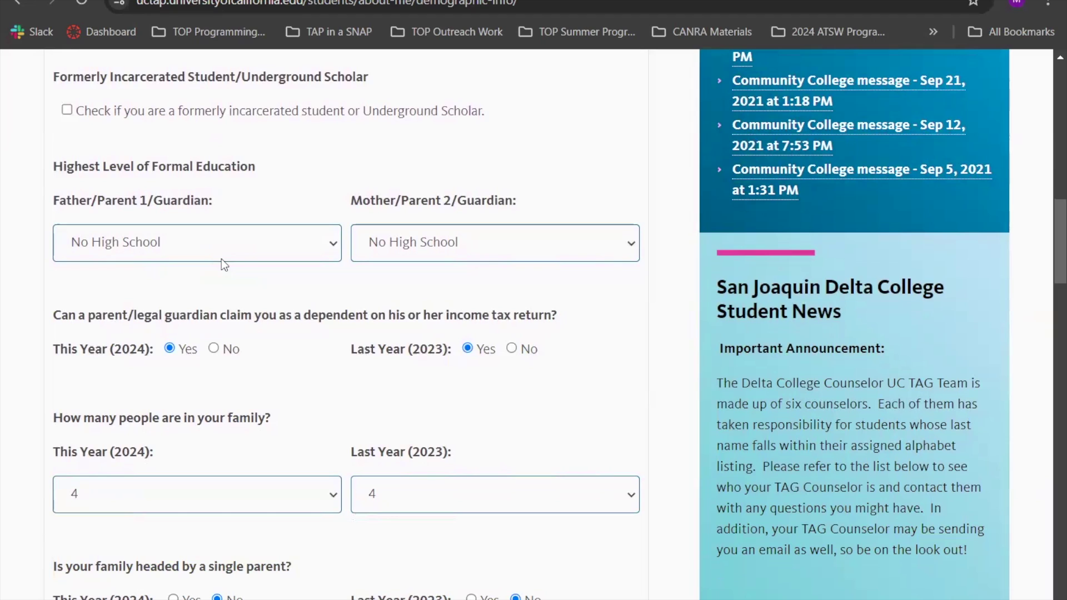
left_click(318, 248)
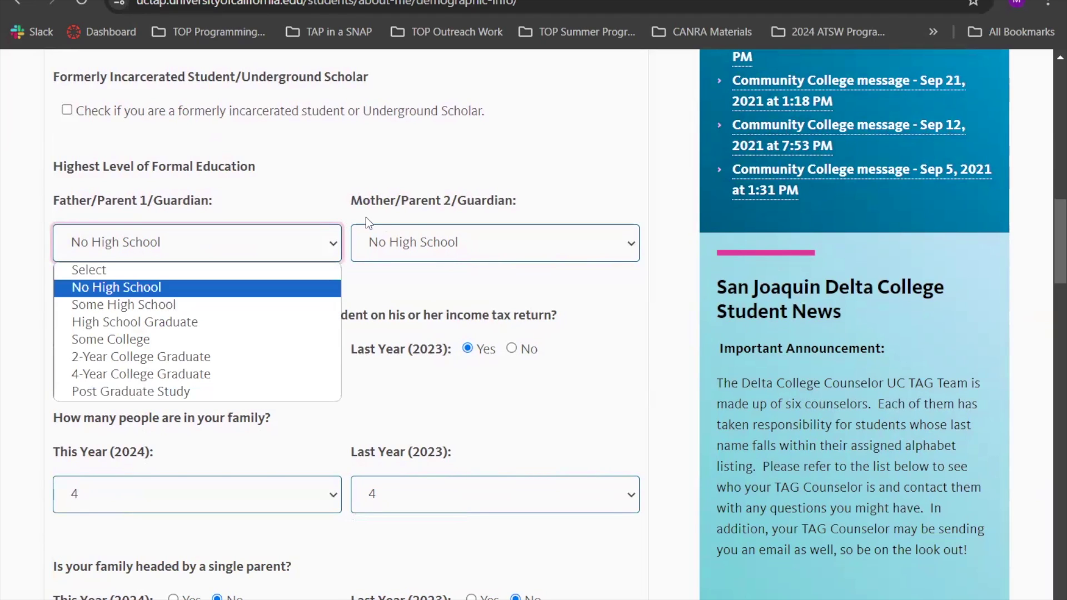
left_click(516, 181)
Examine the tax dependent, family size, single parent and household gross income questions for 2024 and 2023.
scroll(516, 182, "down", 3)
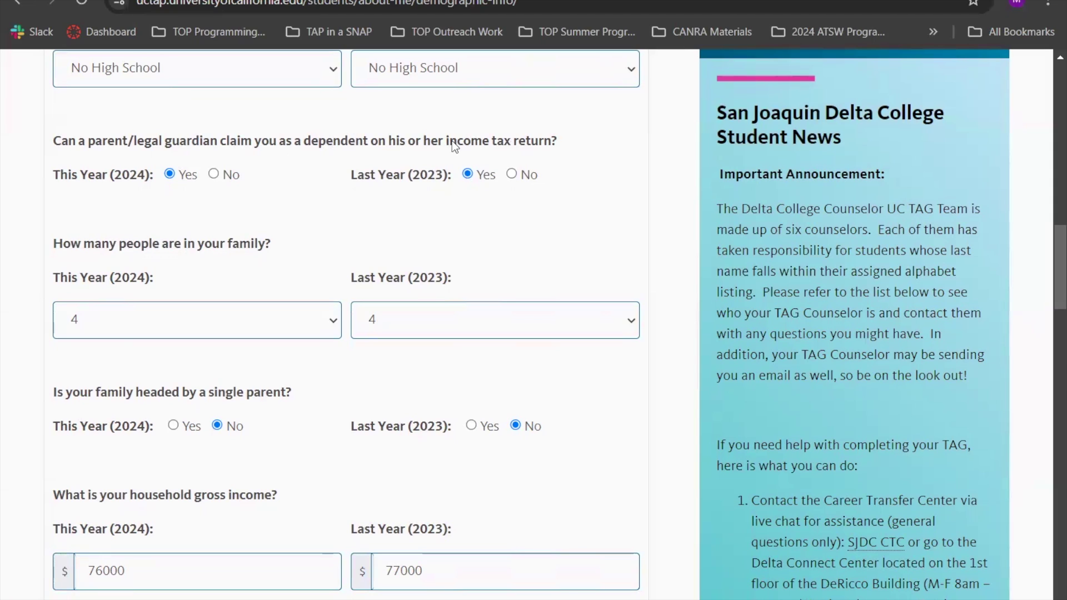
scroll(271, 251, "down", 1)
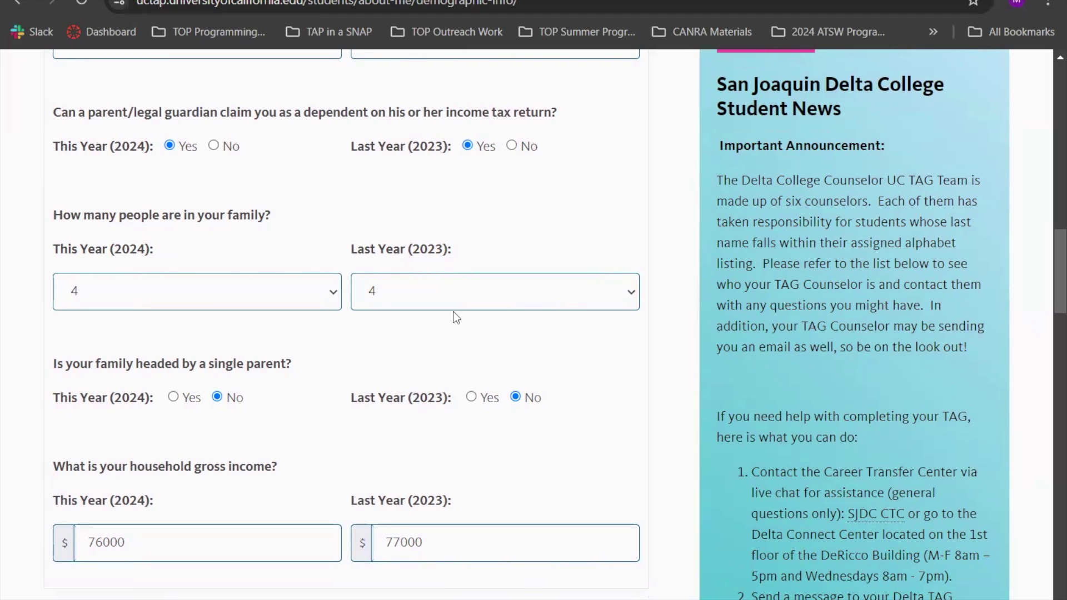
scroll(276, 359, "down", 4)
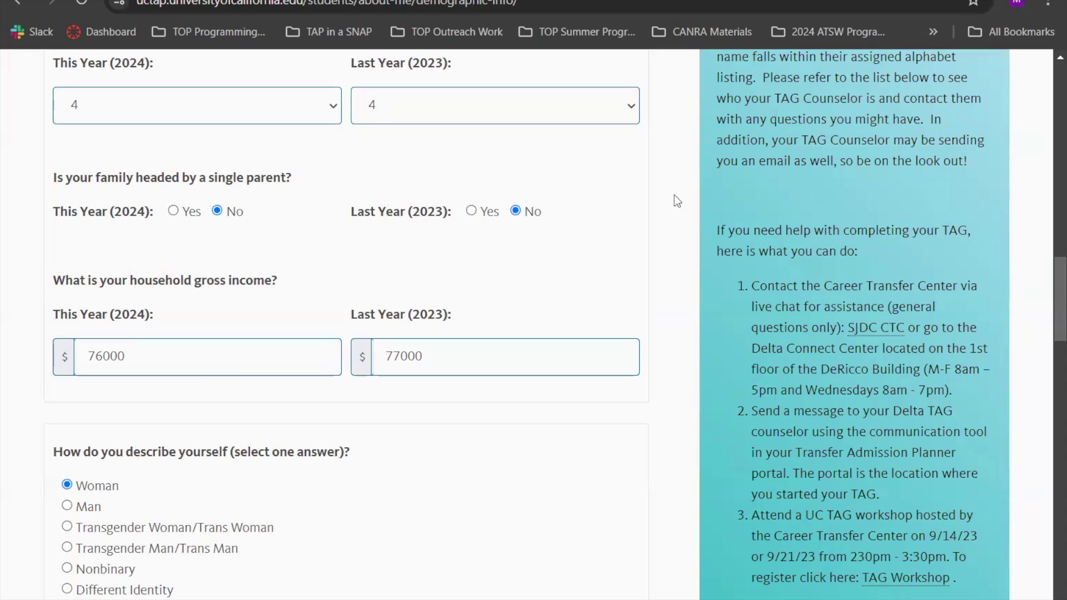
scroll(674, 195, "down", 2)
scroll(177, 213, "down", 1)
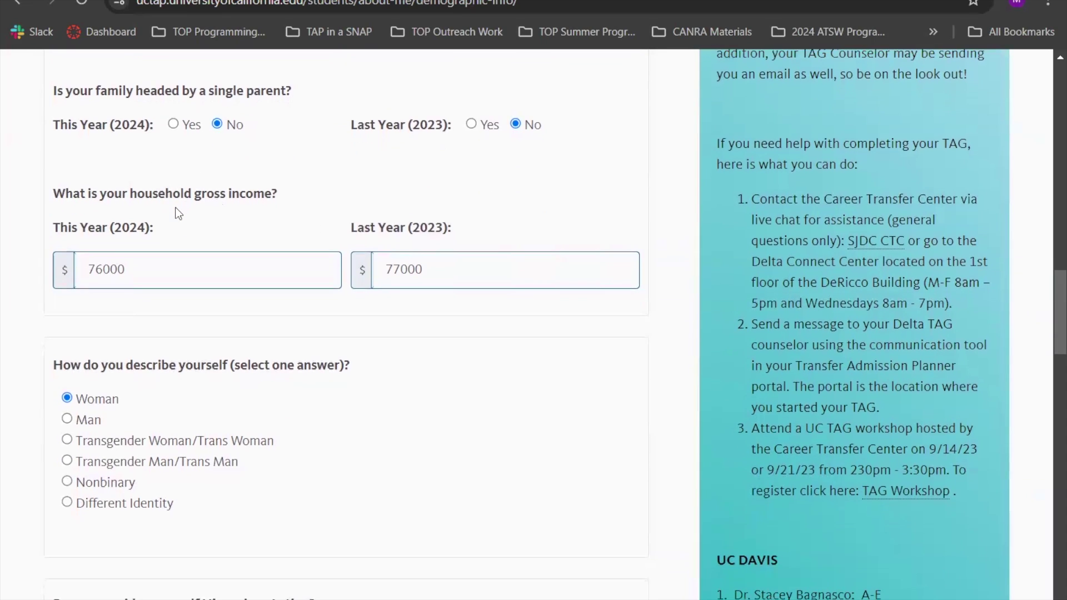
scroll(178, 213, "down", 1)
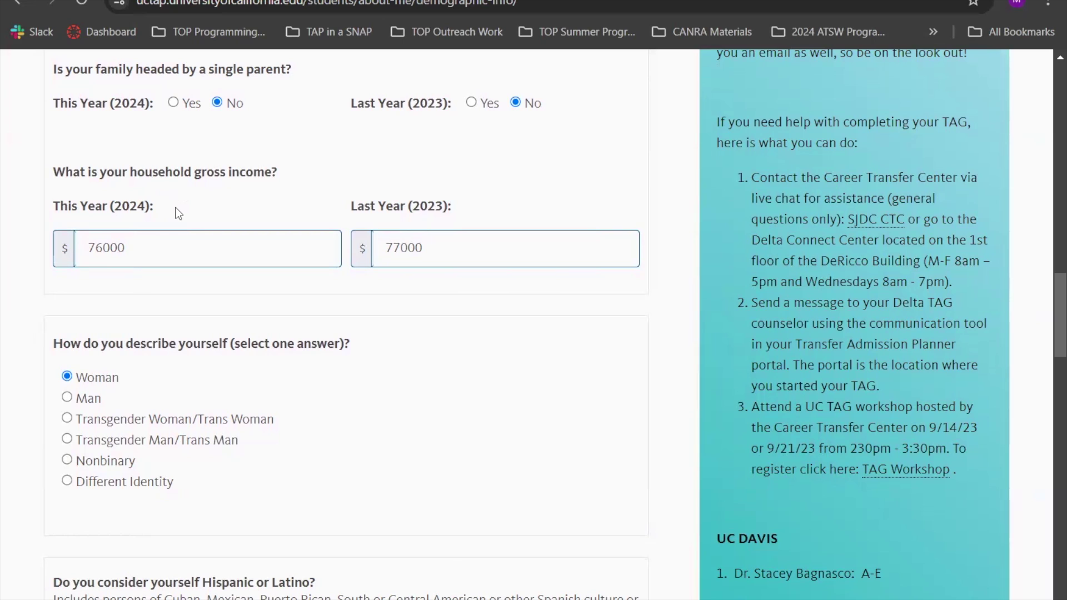
scroll(281, 210, "down", 1)
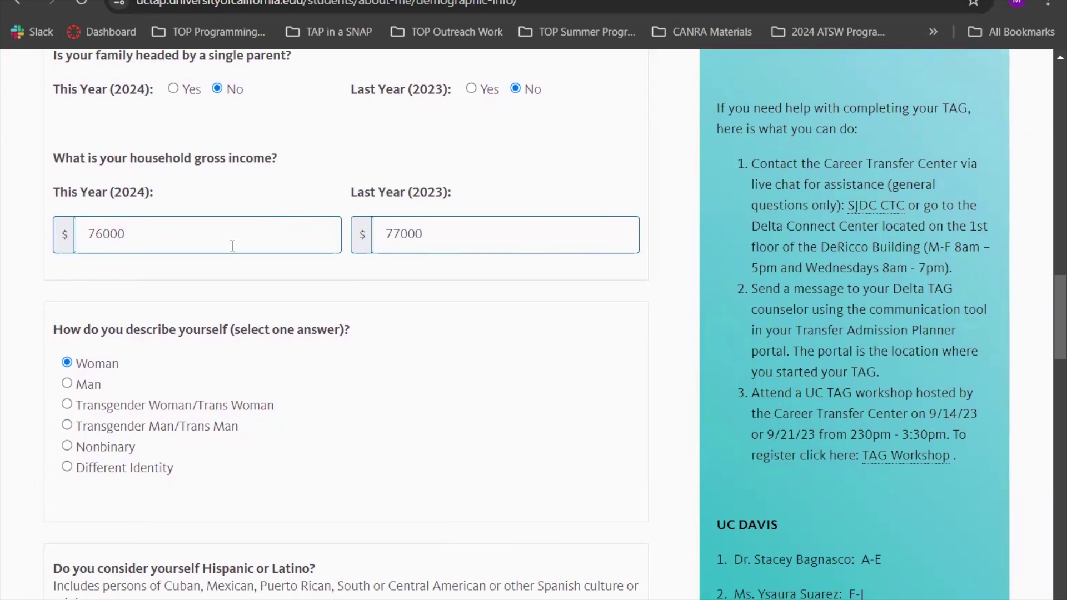
Examine the gender, Hispanic or Latino, racial background and ethnicity questions, down to the student resources questions.
scroll(231, 250, "down", 3)
scroll(231, 255, "down", 1)
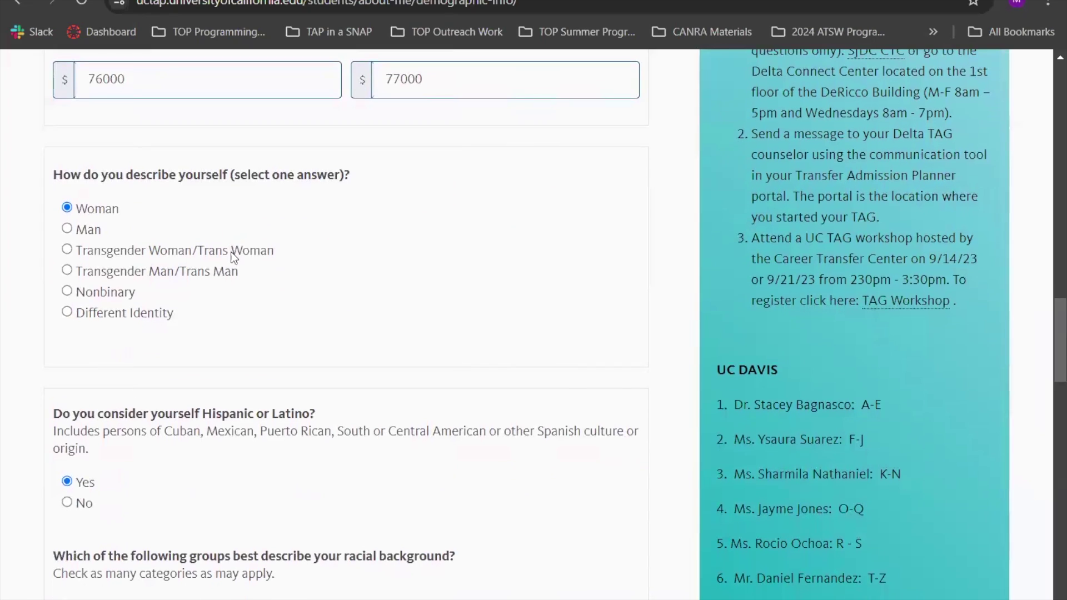
scroll(284, 215, "down", 1)
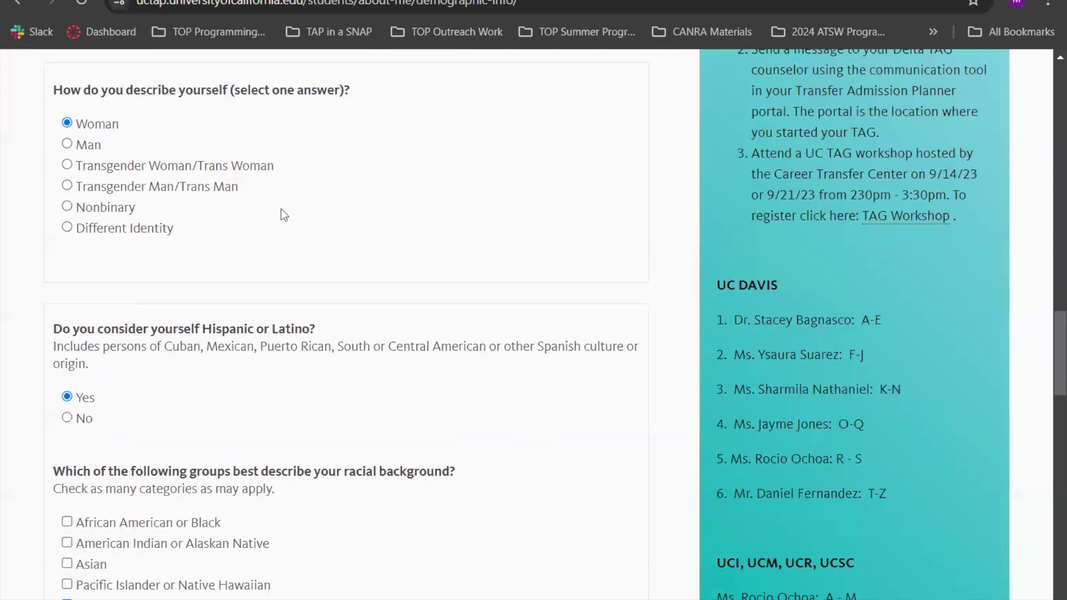
scroll(244, 444, "down", 3)
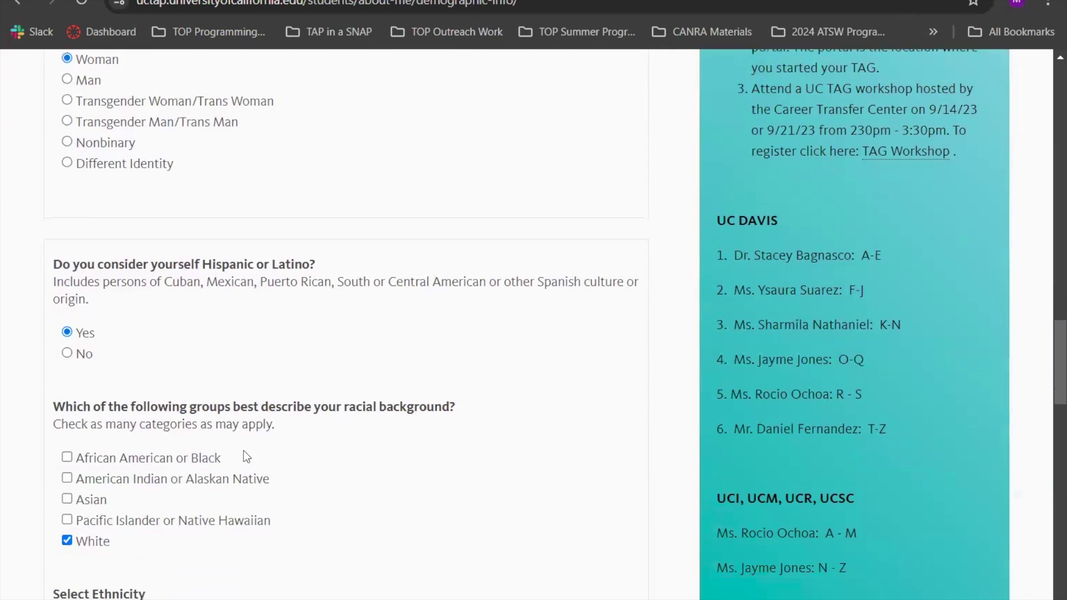
scroll(281, 376, "down", 1)
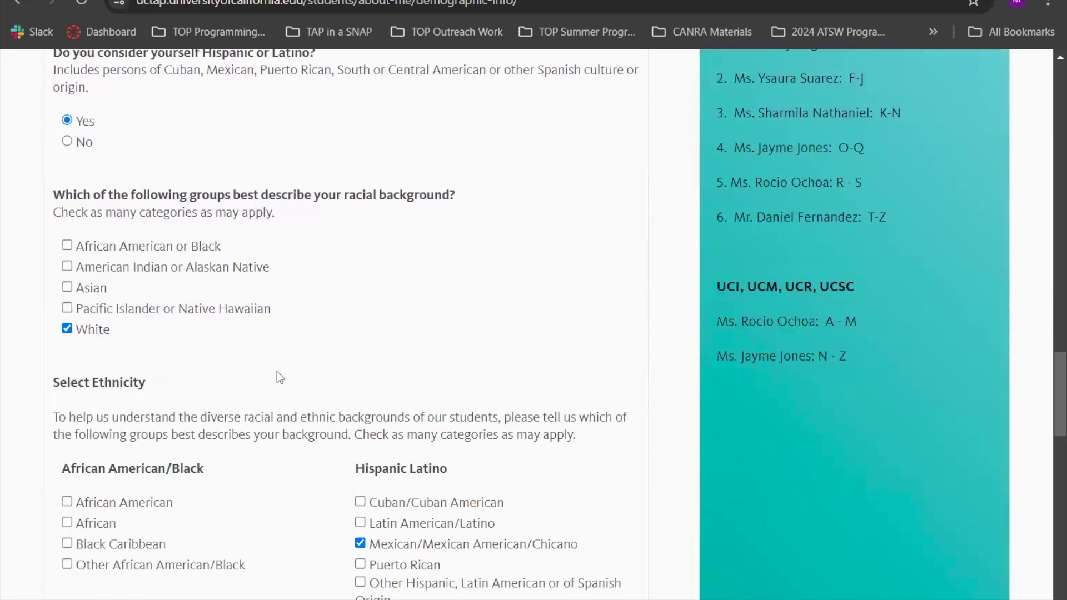
scroll(205, 234, "up", 1)
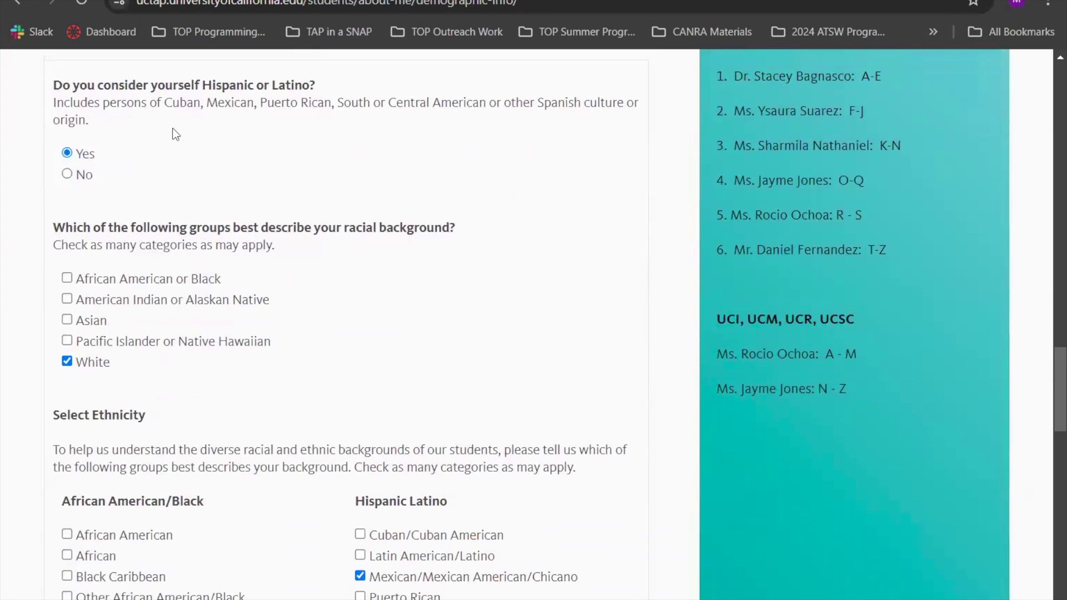
scroll(196, 329, "down", 4)
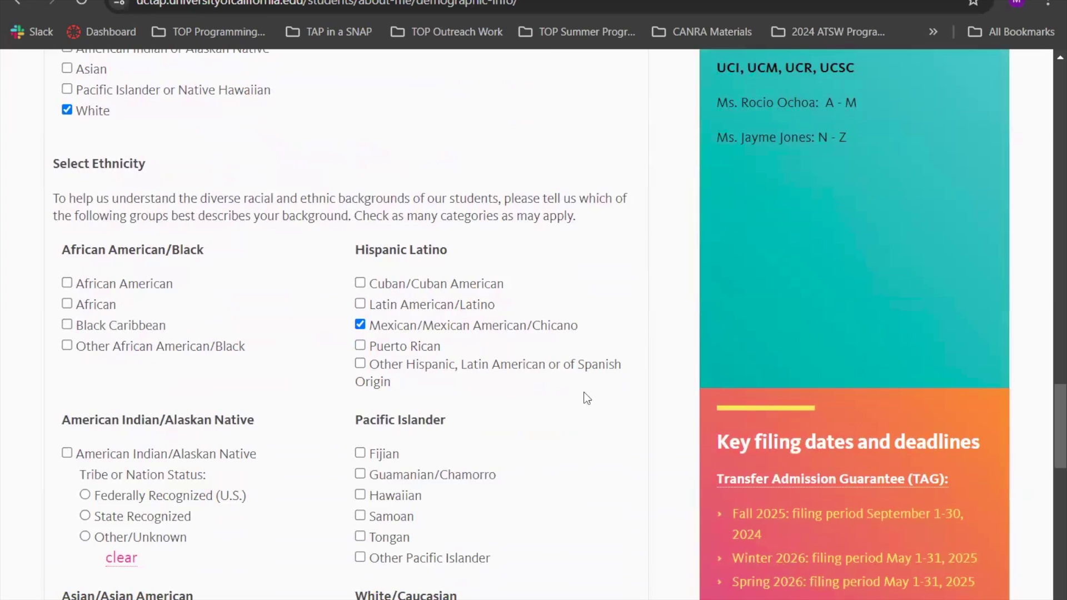
scroll(489, 332, "down", 2)
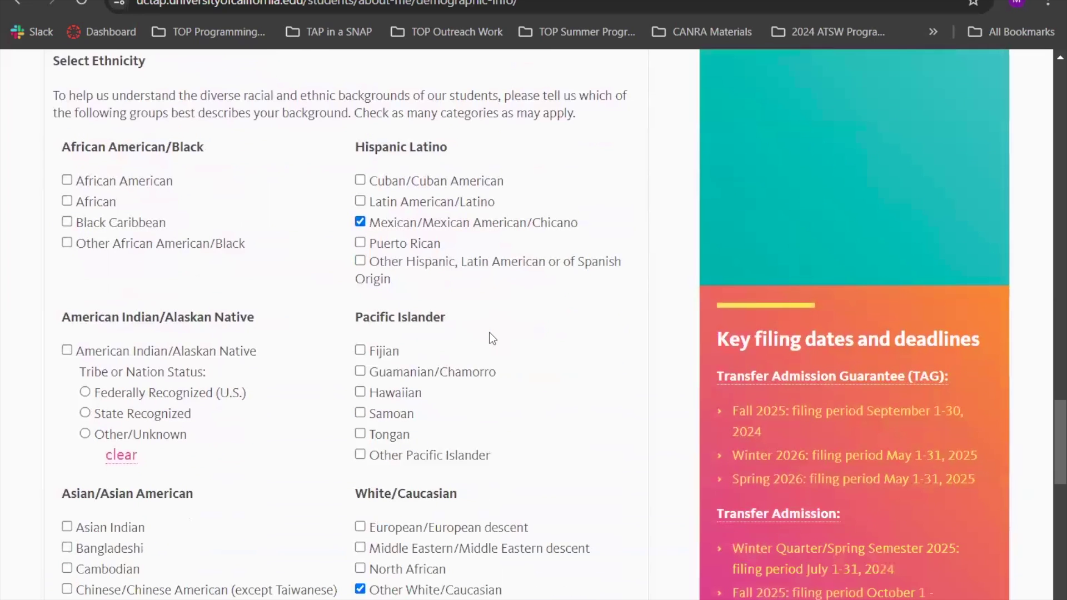
scroll(492, 339, "down", 3)
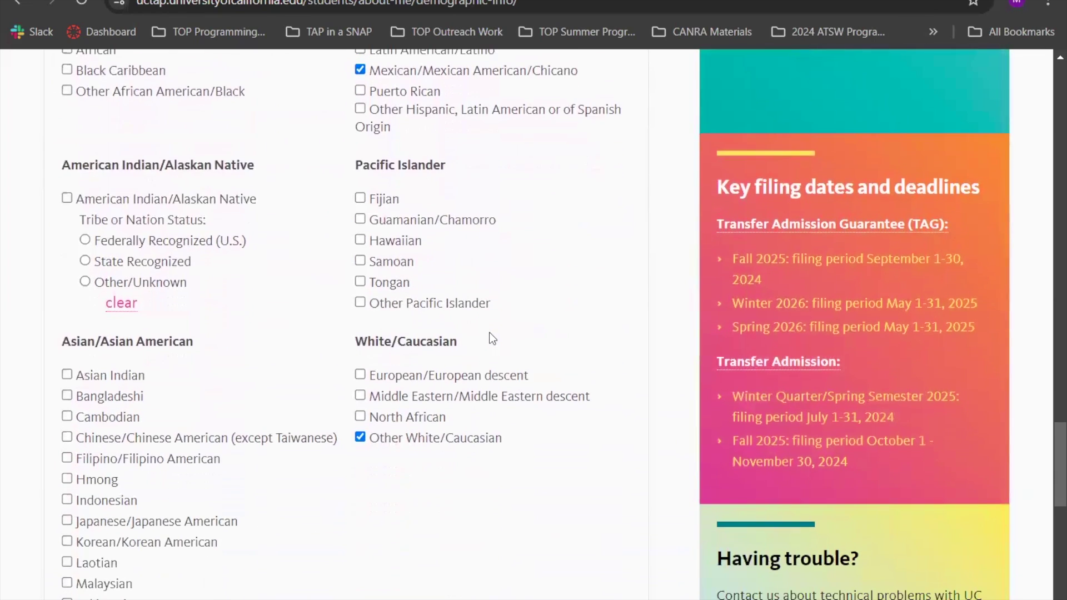
scroll(411, 446, "down", 5)
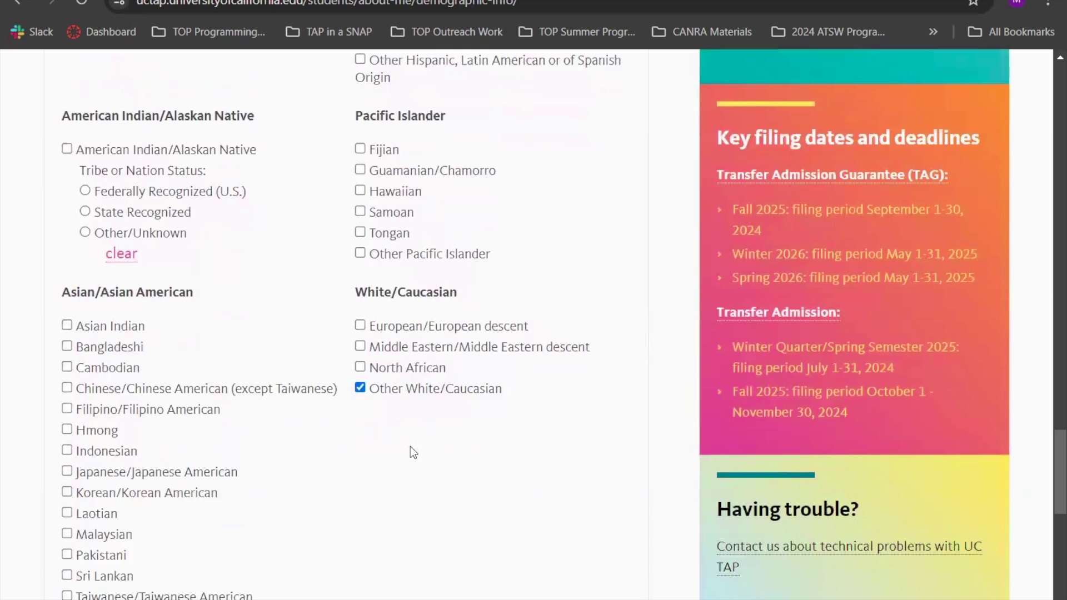
scroll(162, 314, "down", 5)
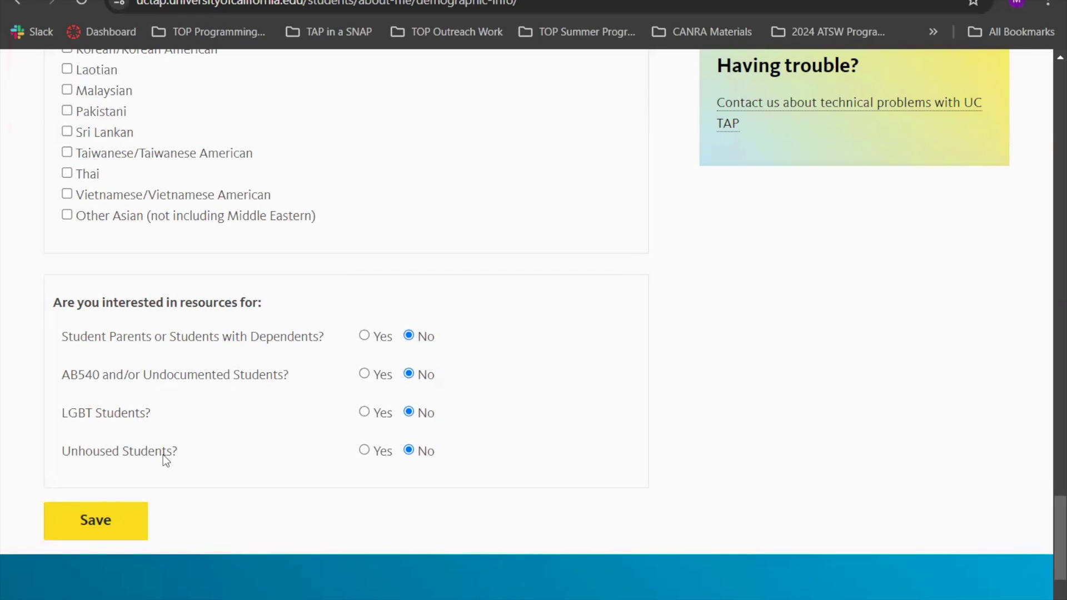
Answer Yes to resources for Student Parents or Students with Dependents, set it back to No, and save the demographic form.
left_click(364, 336)
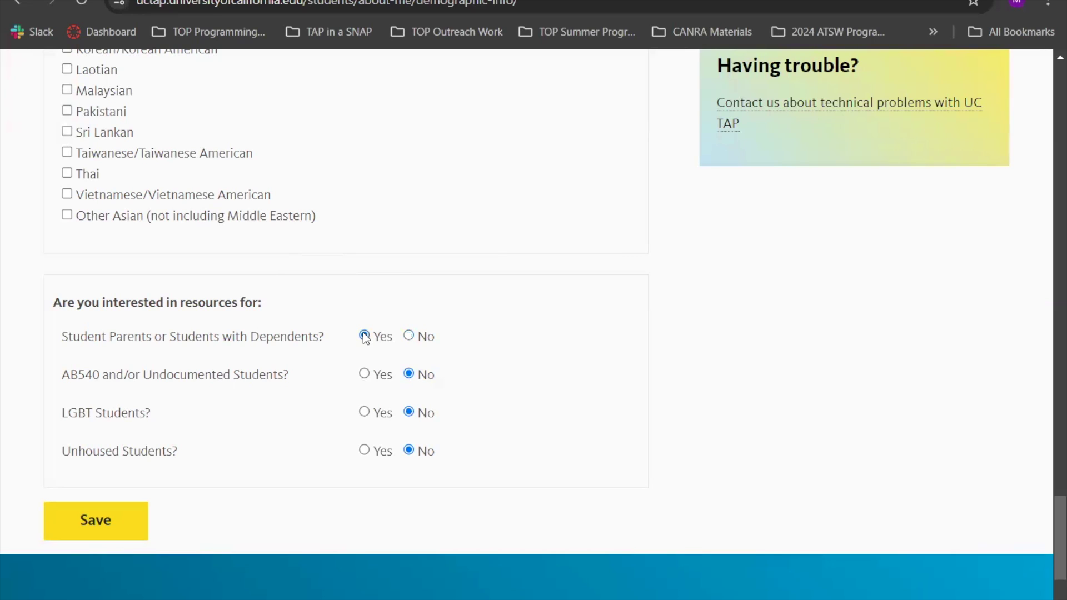
left_click(410, 336)
key("Return")
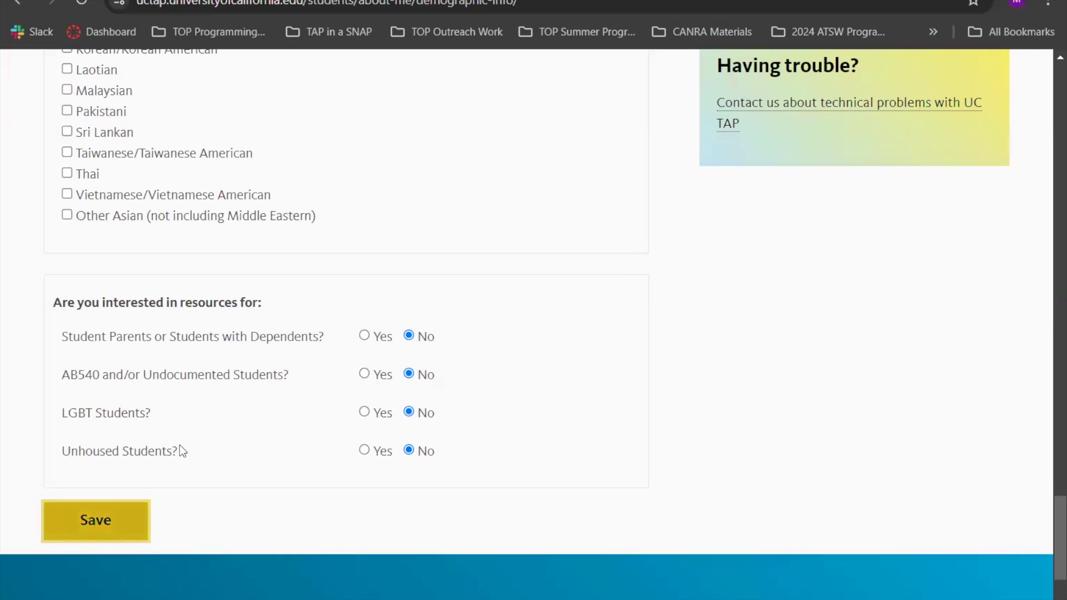
scroll(815, 541, "up", 20)
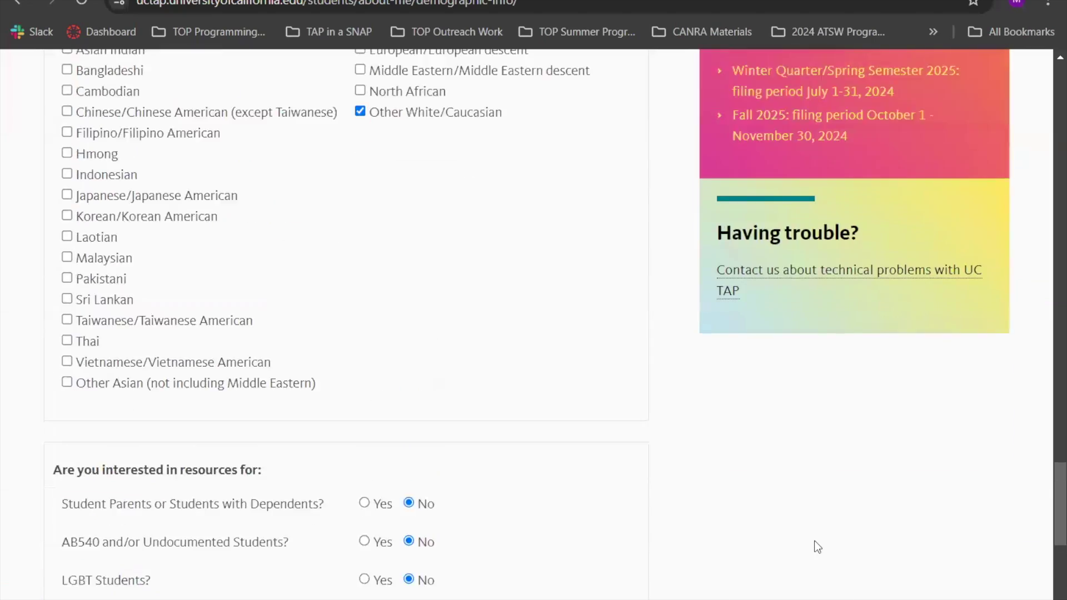
scroll(816, 542, "up", 20)
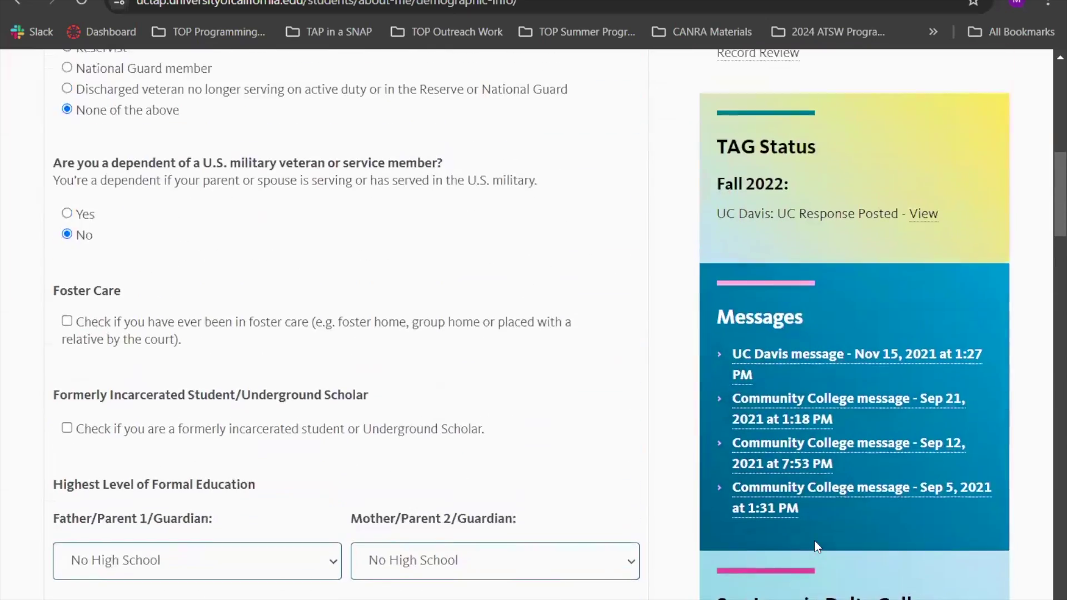
Open the Support programs section and examine the UC Berkeley and UC Davis transfer preparation programs.
scroll(684, 378, "down", 2)
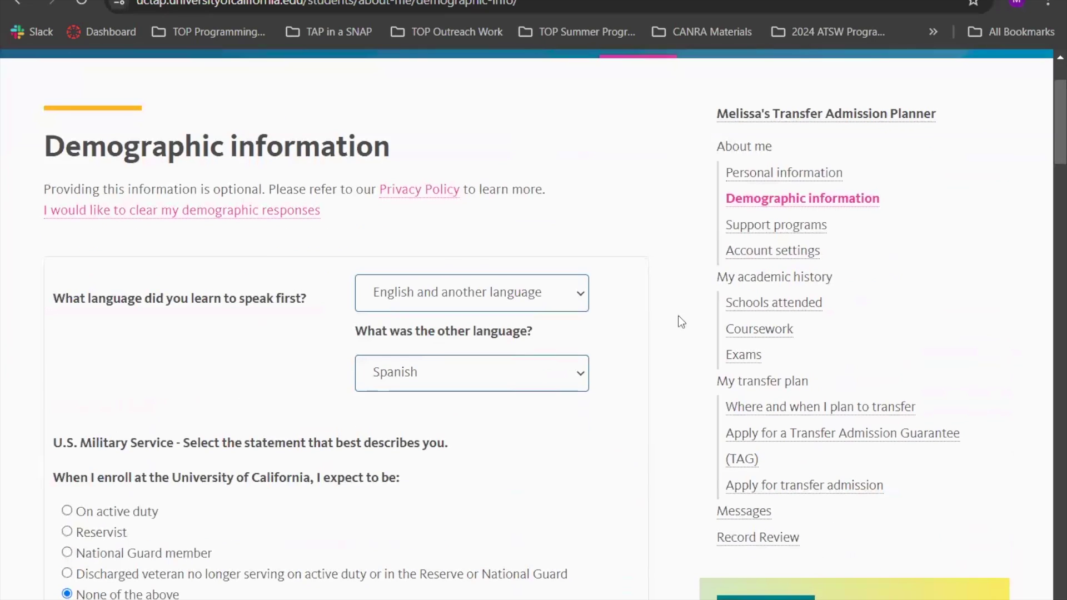
left_click(802, 225)
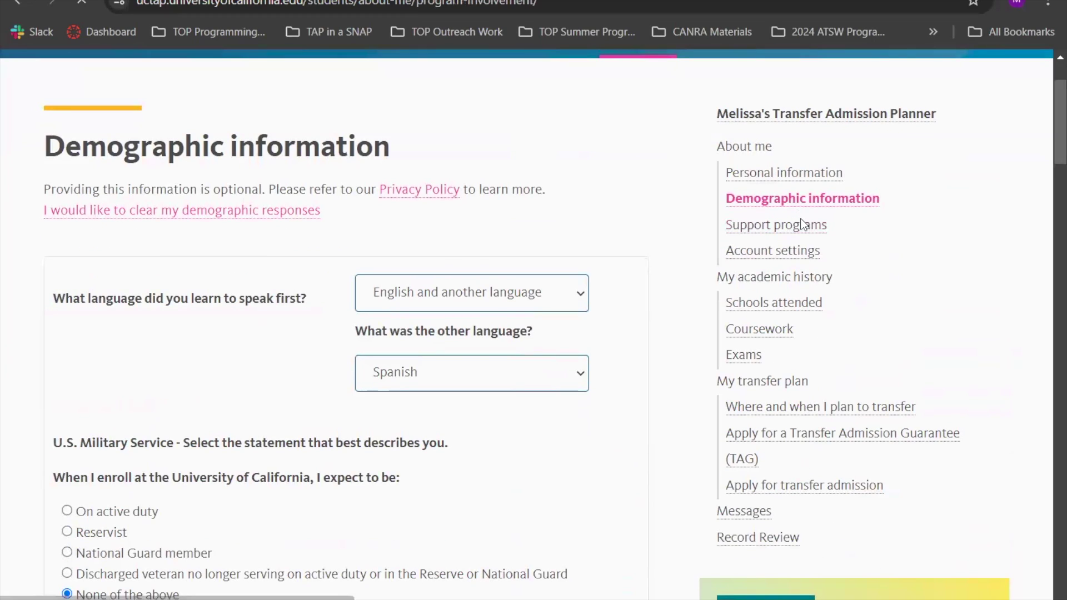
scroll(367, 259, "down", 3)
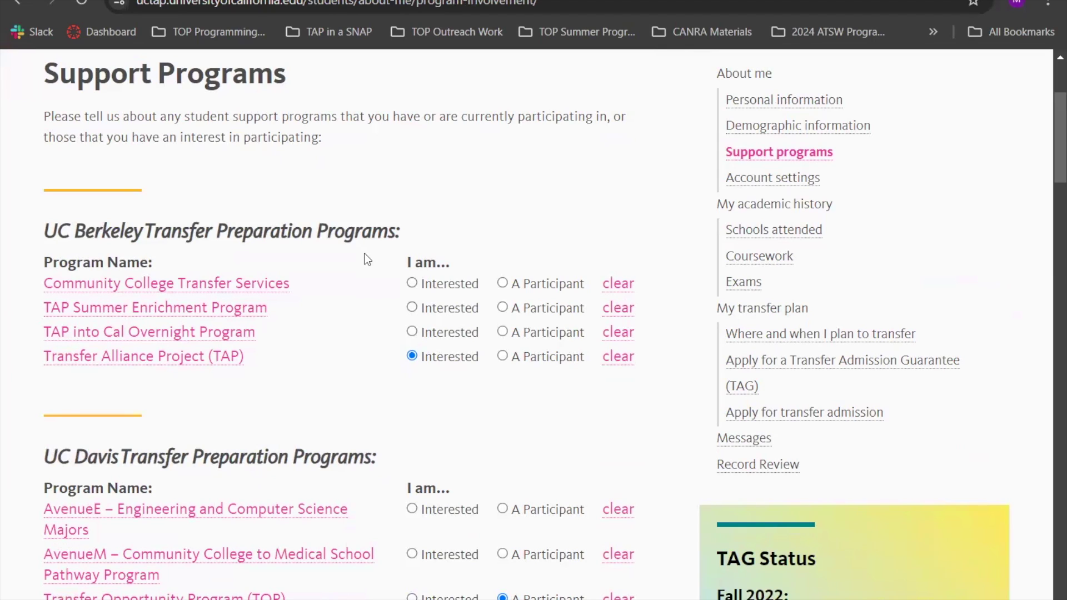
scroll(136, 308, "down", 1)
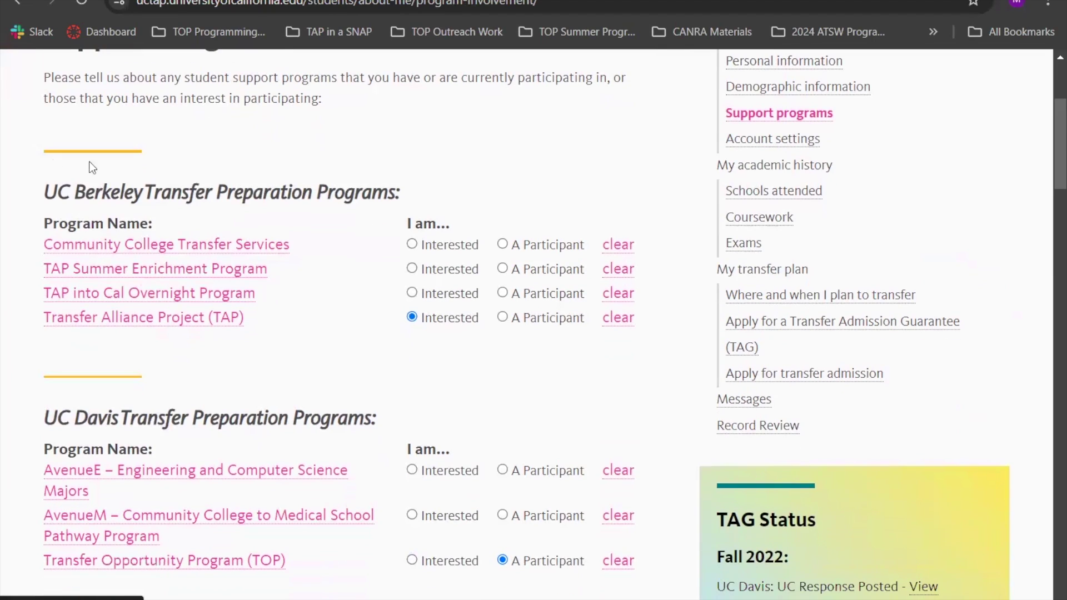
scroll(248, 206, "down", 1)
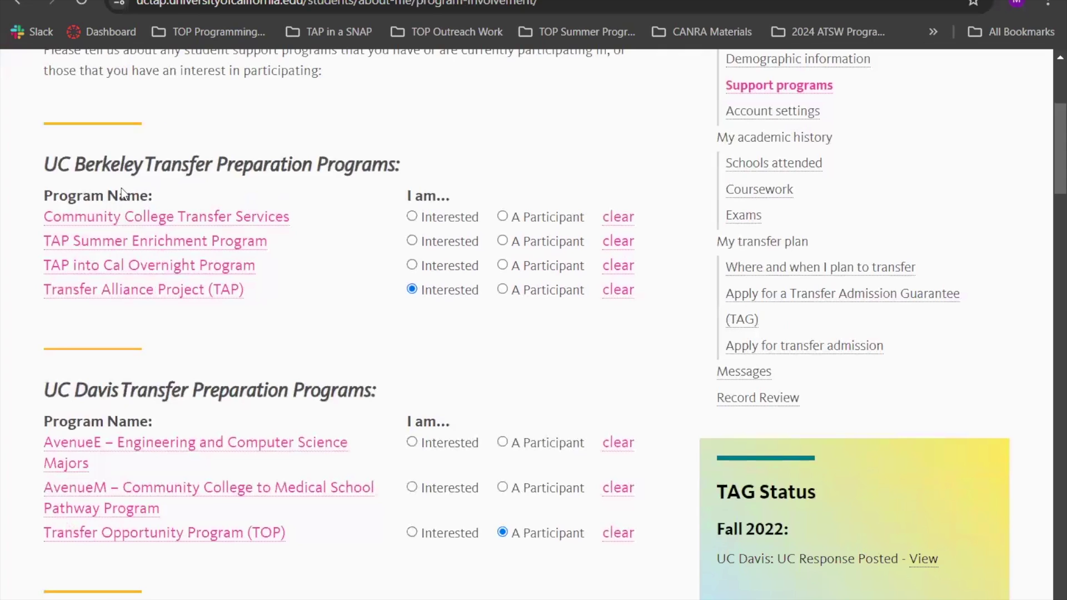
scroll(267, 185, "down", 1)
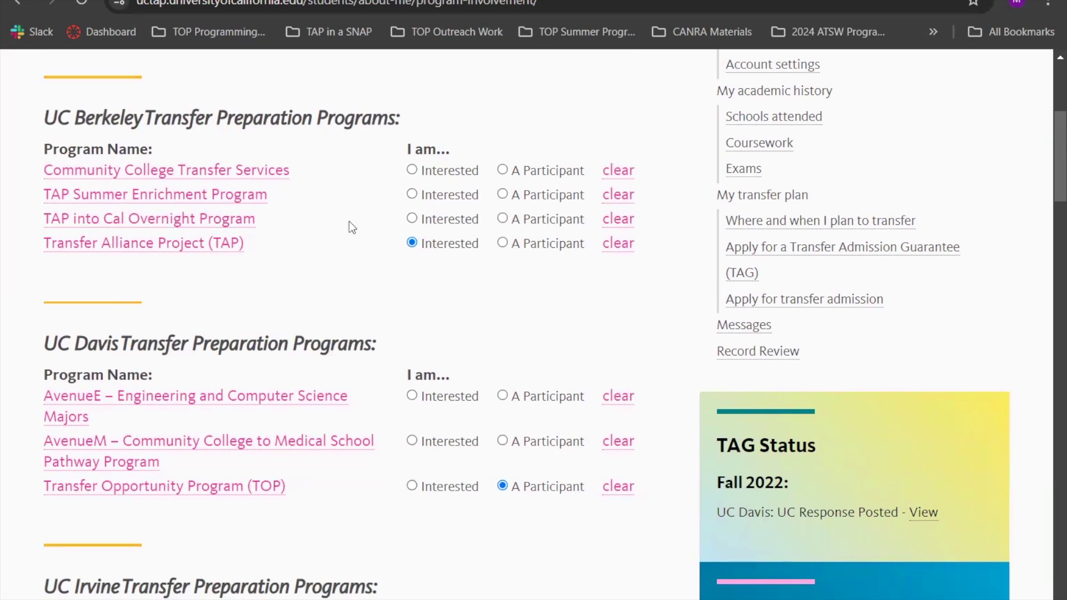
Clear the response for UC Berkeley's Transfer Alliance Project (TAP) and mark it as Interested again.
scroll(362, 221, "down", 1)
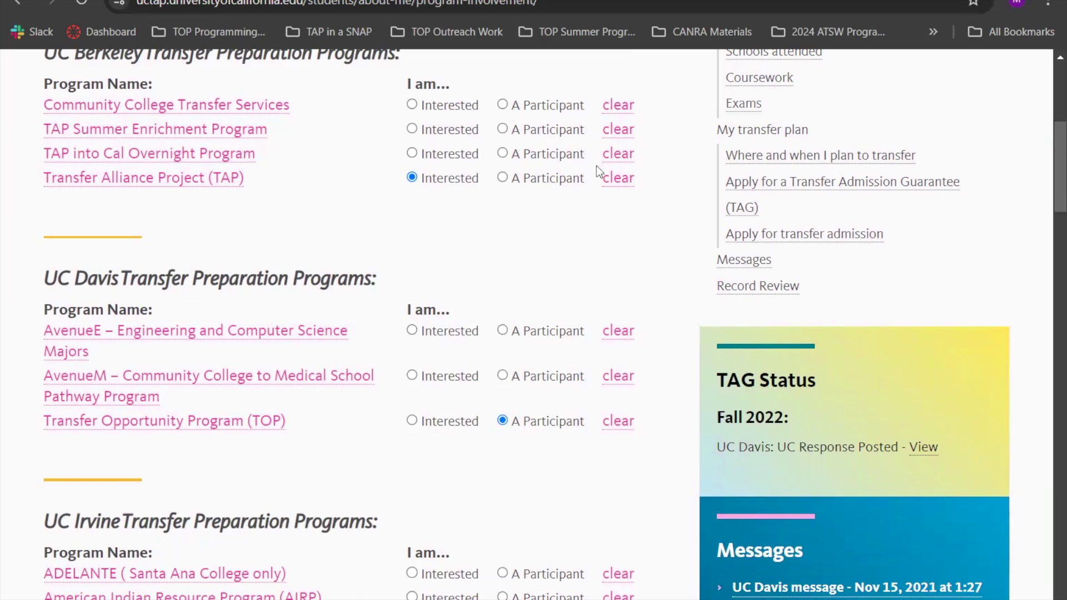
left_click(613, 179)
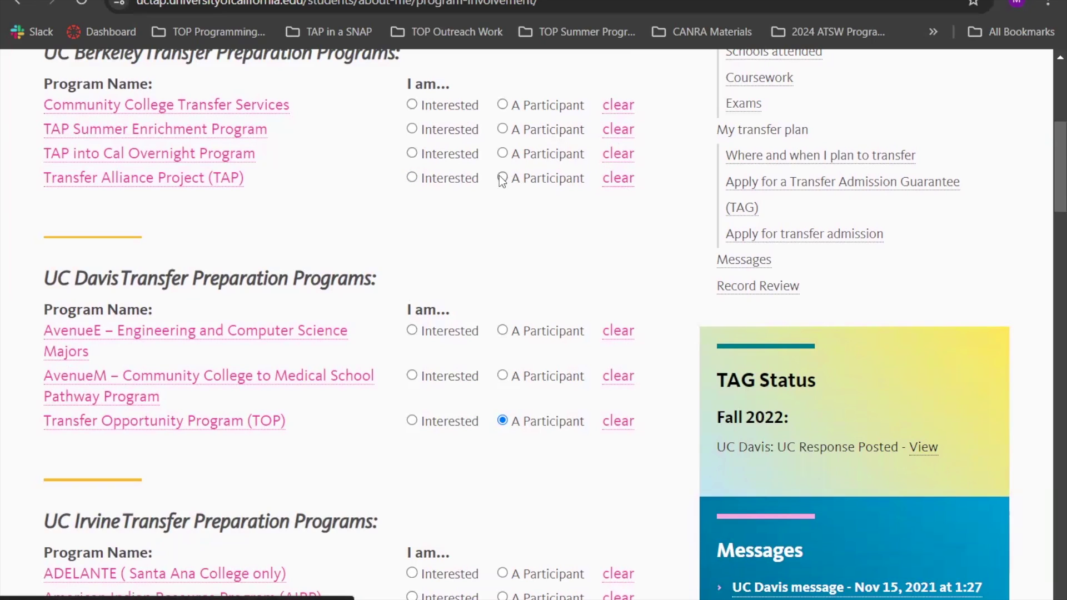
left_click(412, 177)
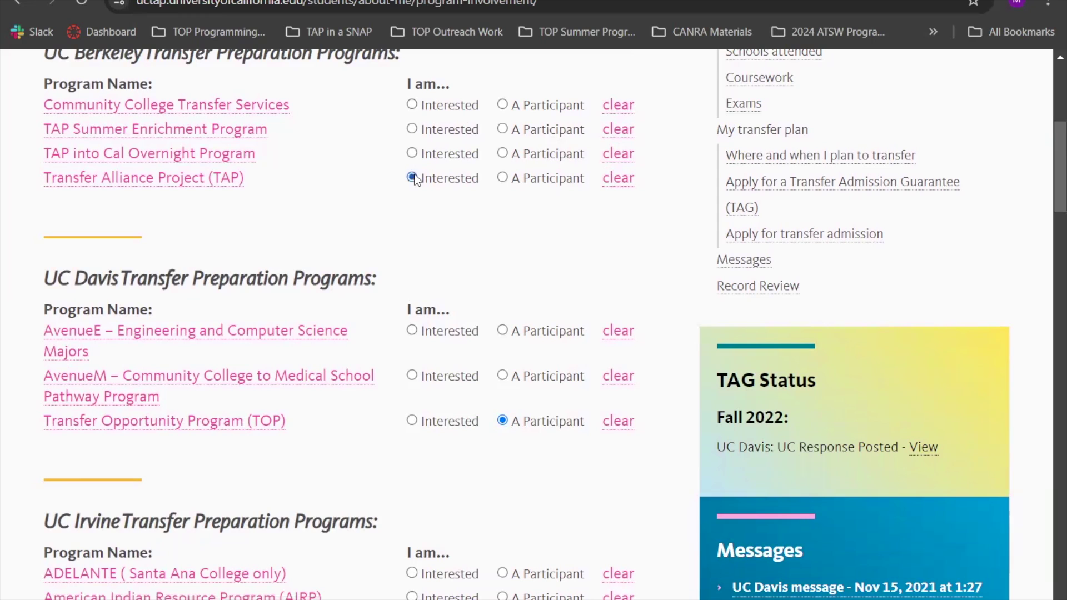
Mark the UC Irvine program Transfer Leadership Collaborative (TLC) as Interested.
scroll(215, 236, "down", 1)
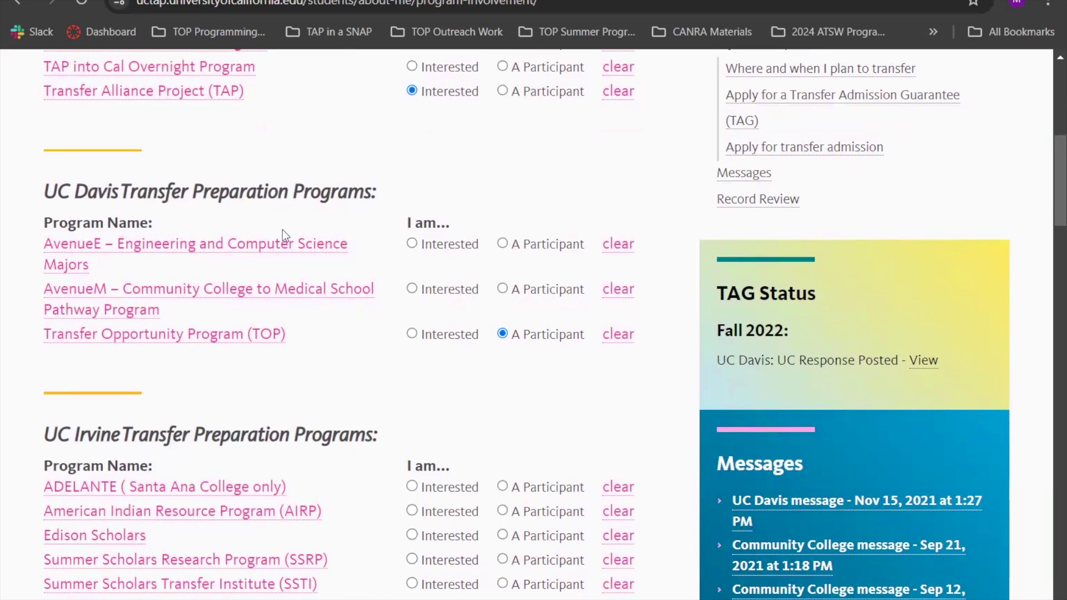
scroll(282, 229, "down", 1)
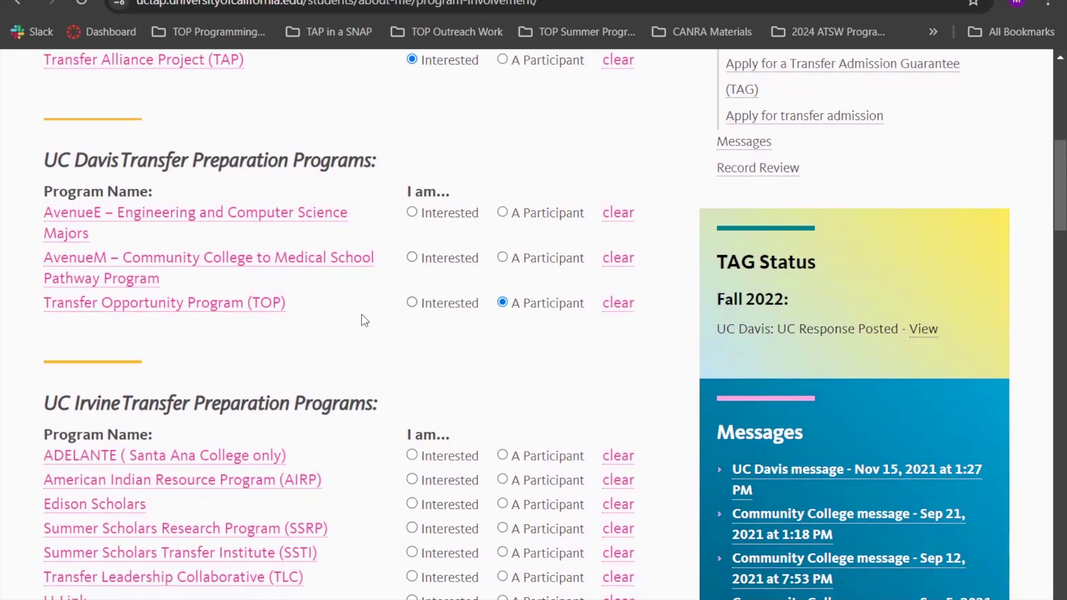
scroll(395, 327, "down", 2)
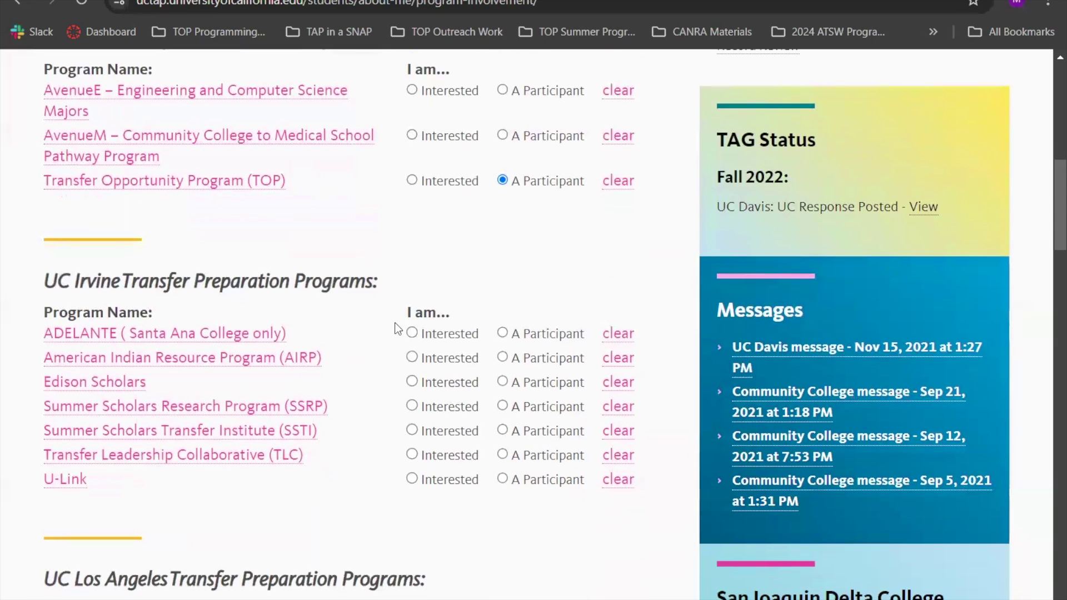
scroll(398, 327, "down", 2)
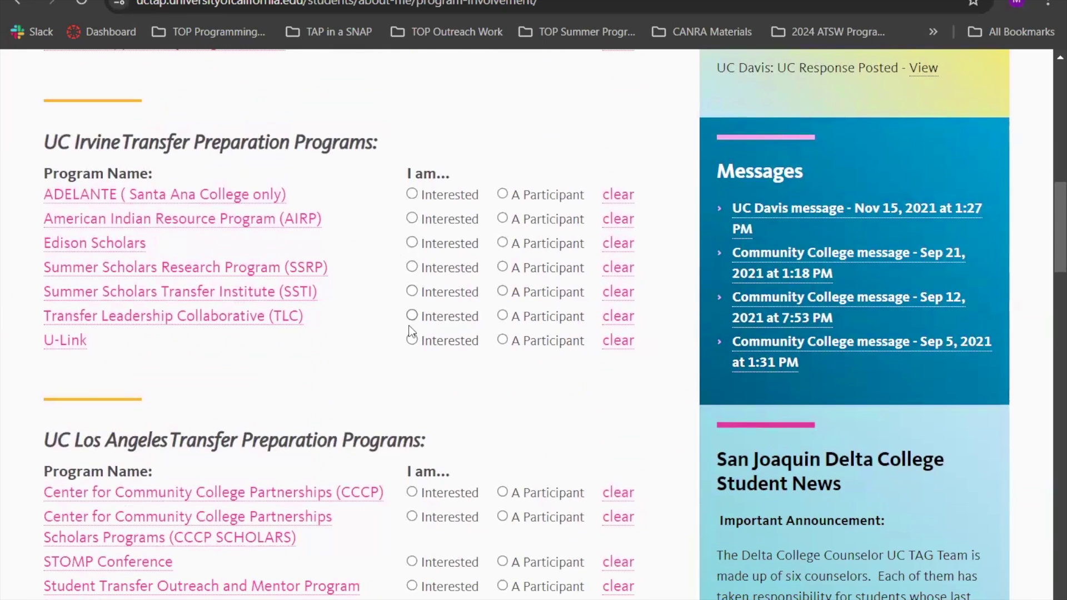
left_click(411, 316)
Examine the remaining campus programs and the Additional Support Programs list, down to Other support programs.
scroll(324, 377, "down", 10)
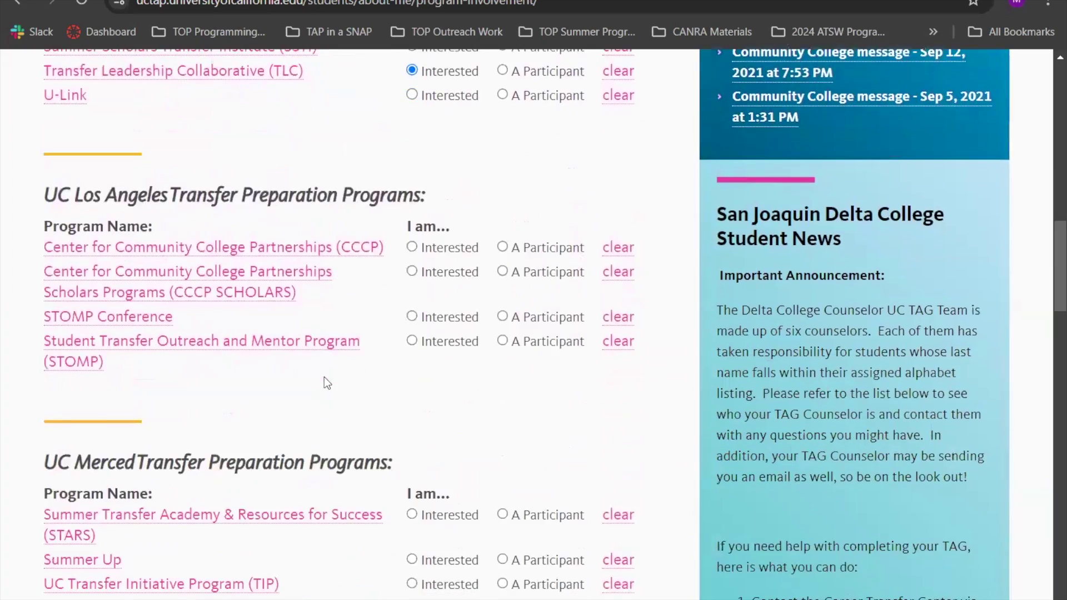
scroll(325, 376, "down", 15)
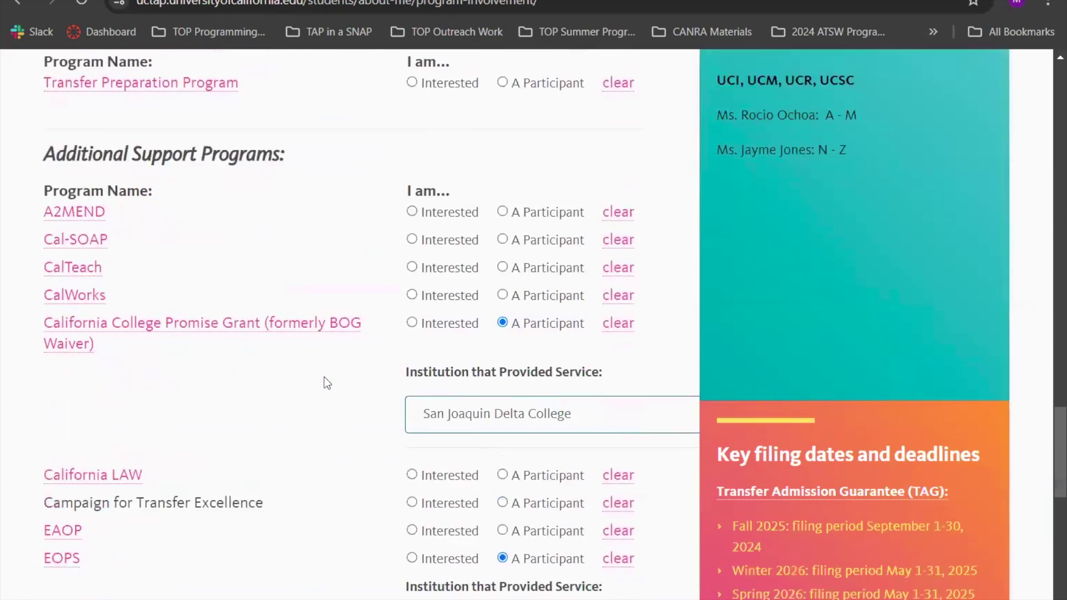
scroll(324, 377, "up", 4)
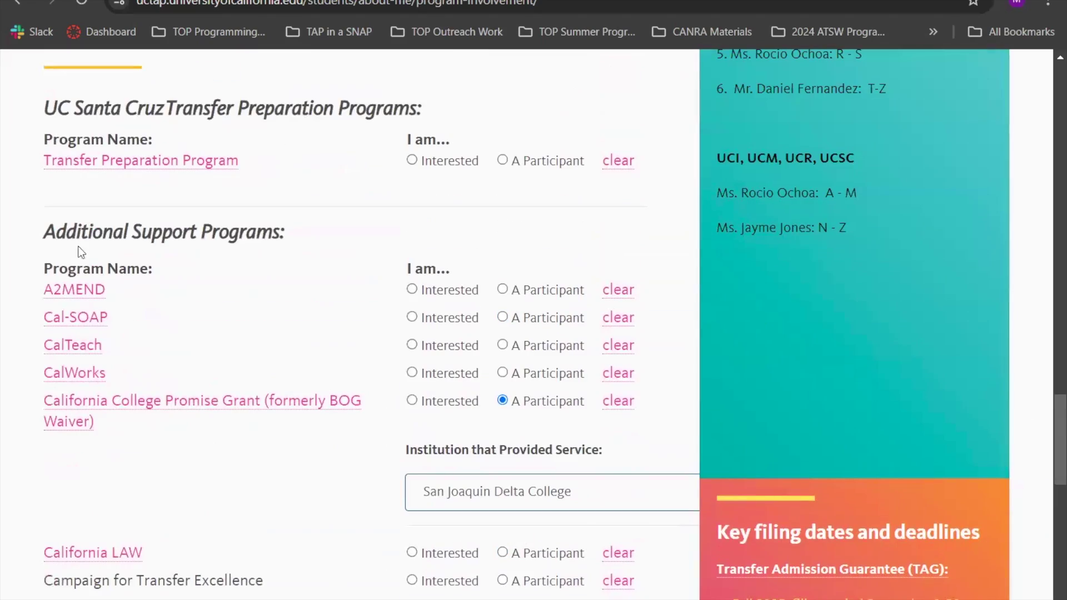
scroll(296, 318, "down", 2)
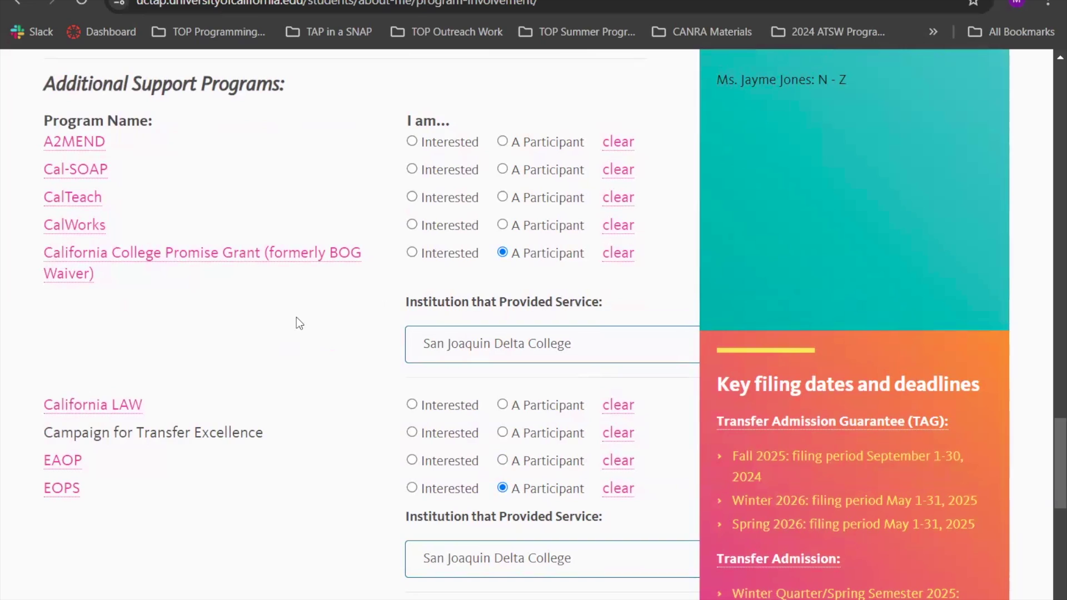
scroll(234, 262, "down", 1)
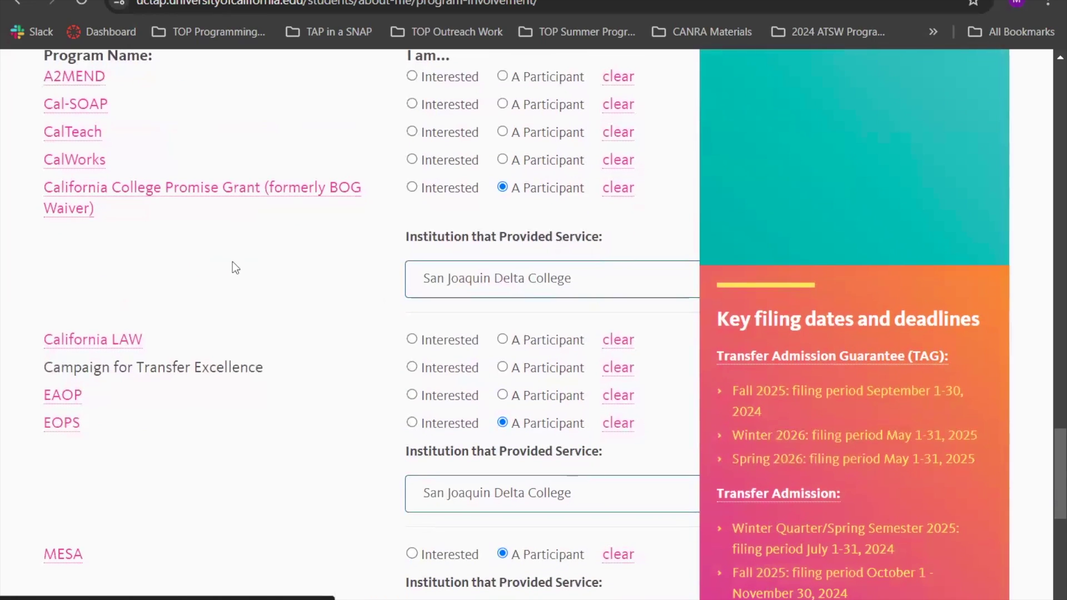
scroll(284, 290, "down", 1)
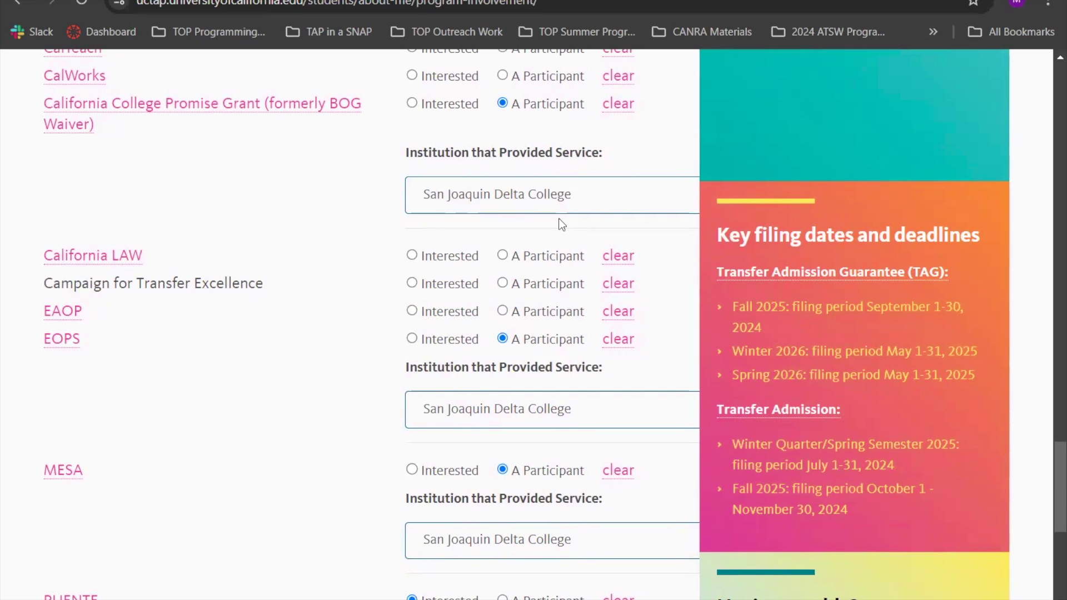
scroll(558, 225, "down", 1)
scroll(369, 362, "down", 3)
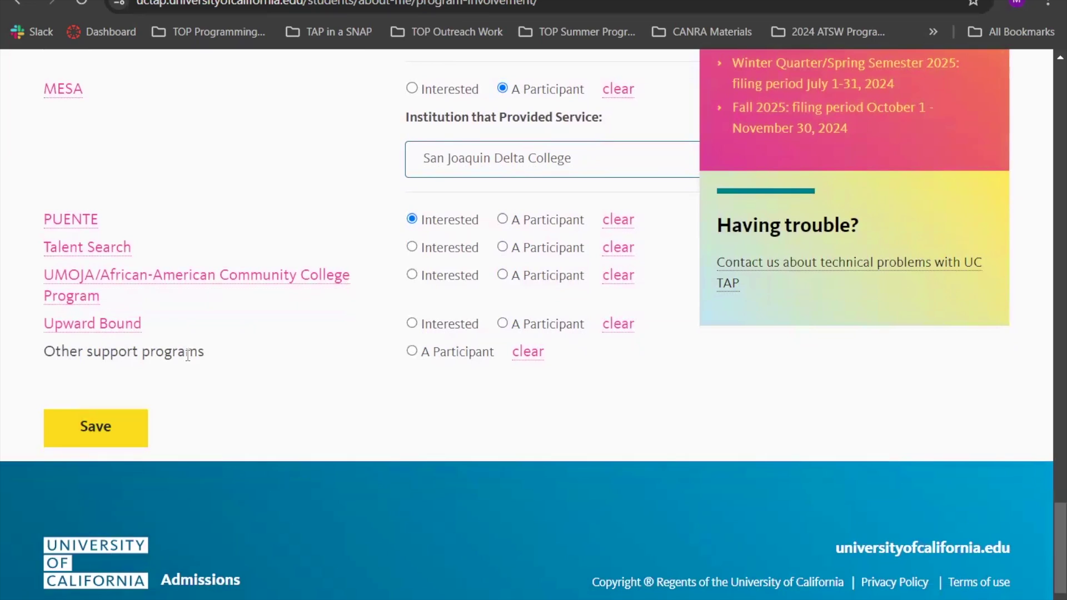
Mark Other support programs as A Participant to view its program name and provider fields, and clear that response again.
left_click(423, 354)
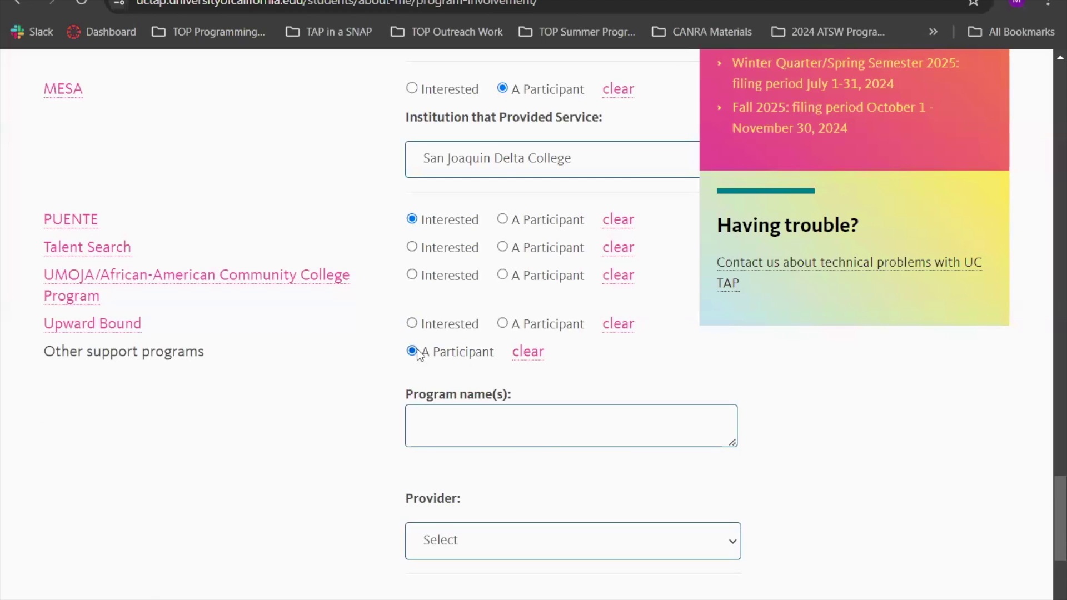
scroll(300, 460, "down", 2)
scroll(300, 461, "down", 3)
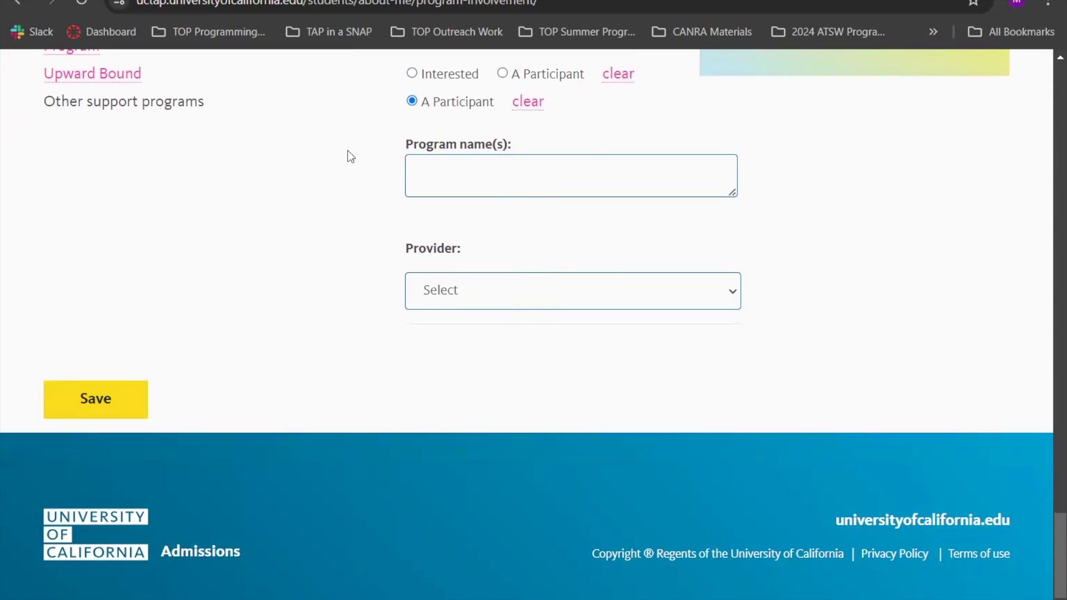
left_click(530, 111)
scroll(315, 152, "up", 2)
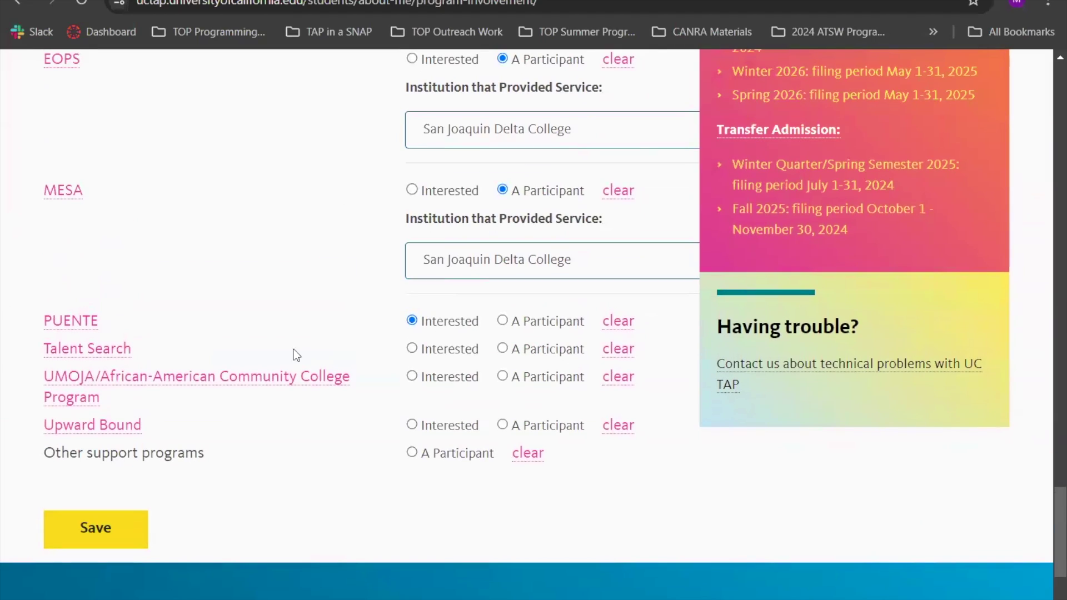
Save the support program responses and open the Schools attended section of the academic history.
left_click(86, 546)
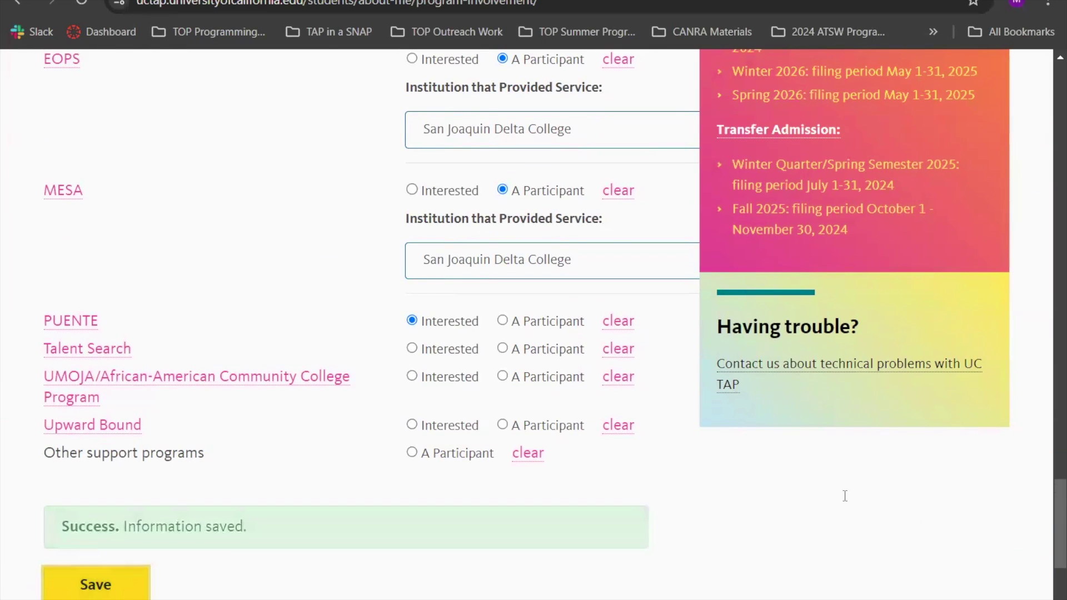
scroll(843, 495, "up", 20)
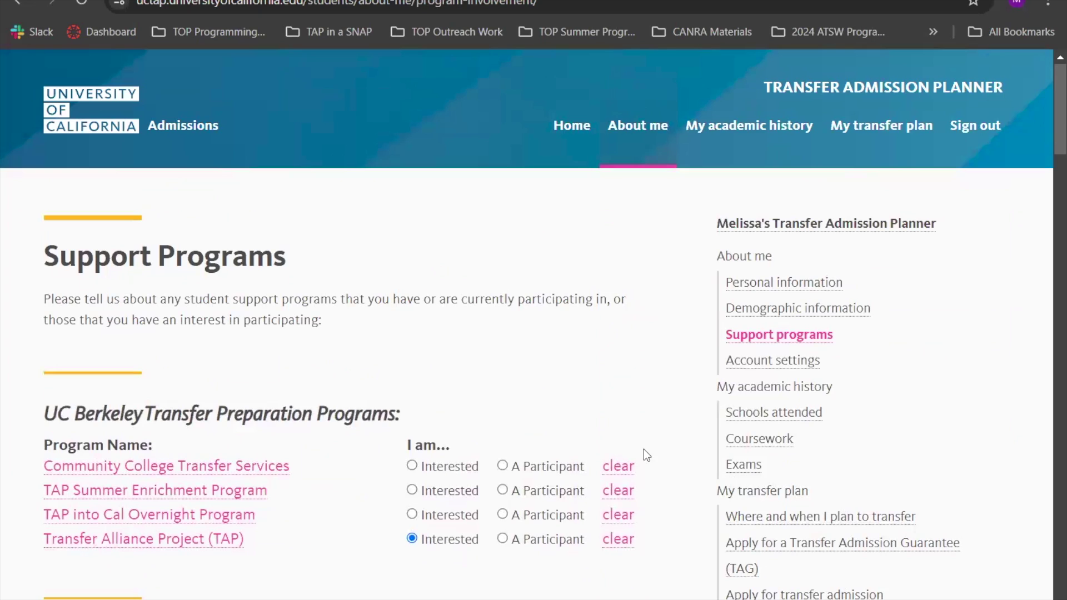
scroll(609, 336, "down", 3)
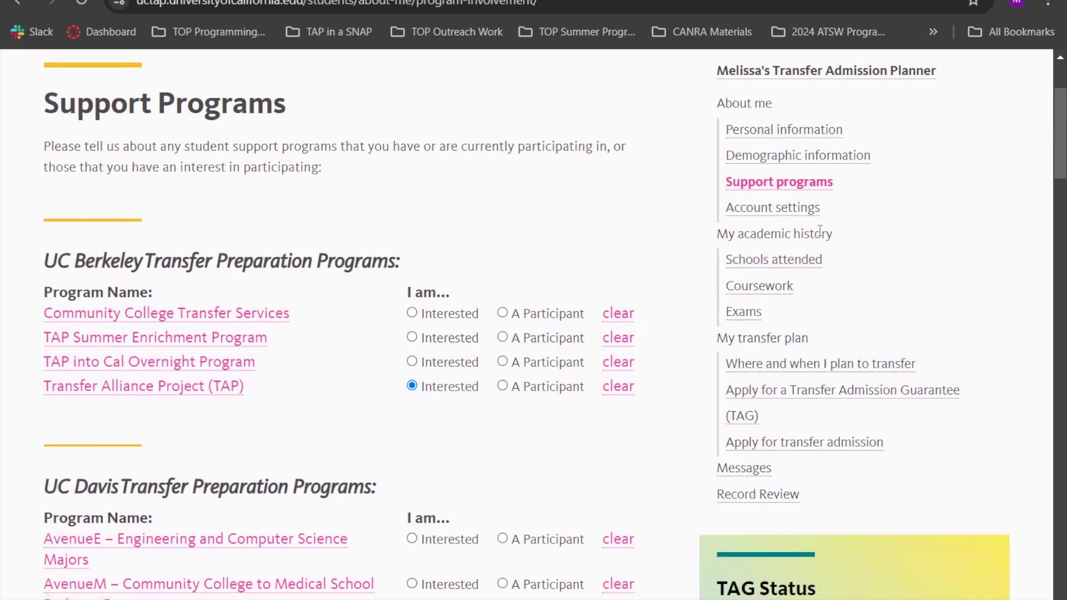
left_click(775, 264)
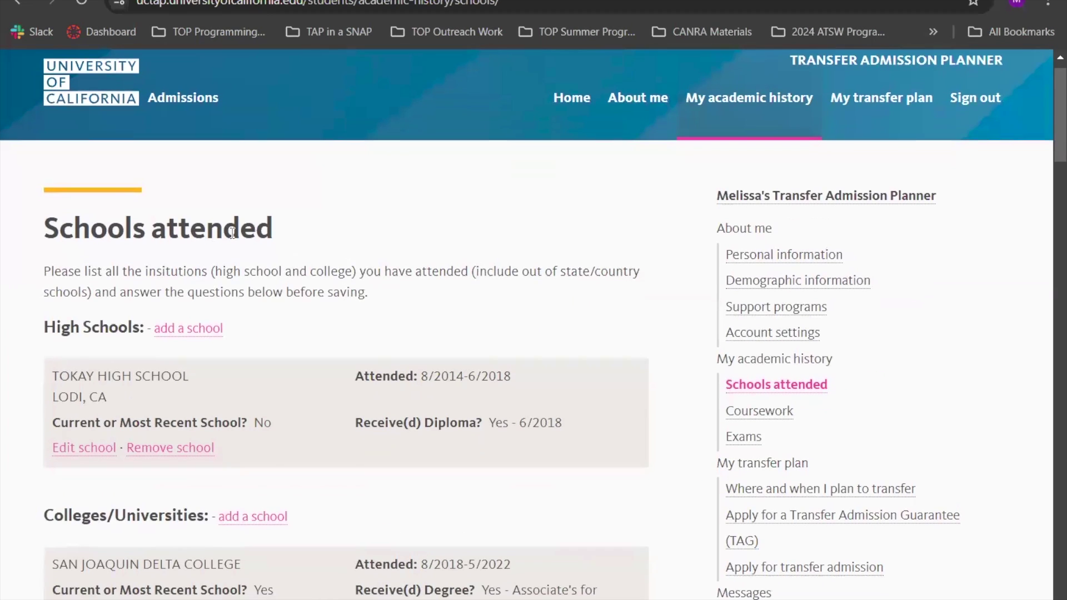
Open the Tokay High School entry for editing and examine its attendance dates, school type and diploma questions.
scroll(233, 239, "down", 2)
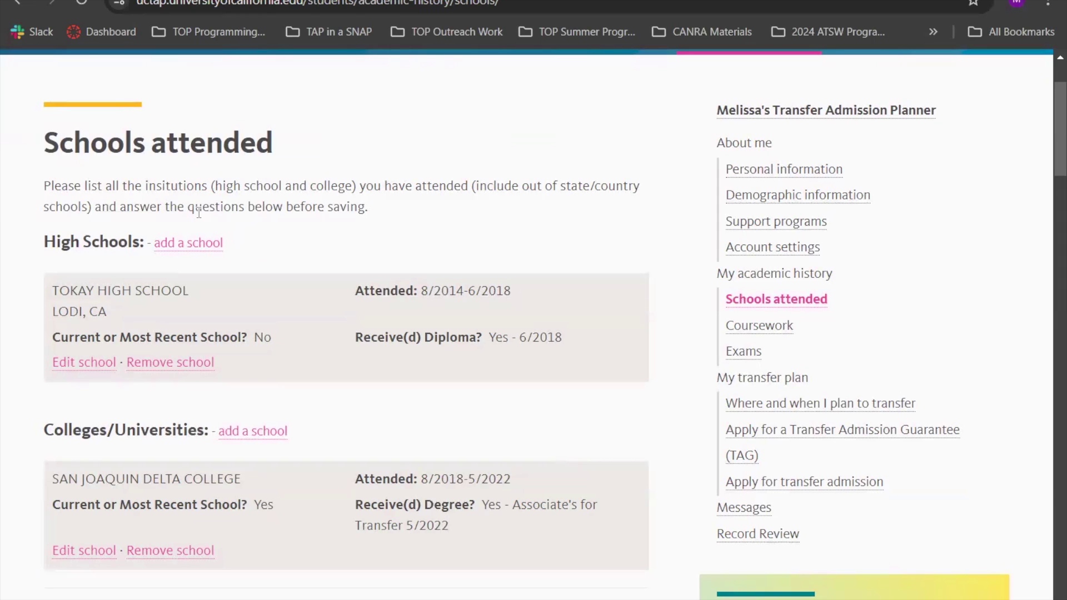
scroll(362, 218, "down", 1)
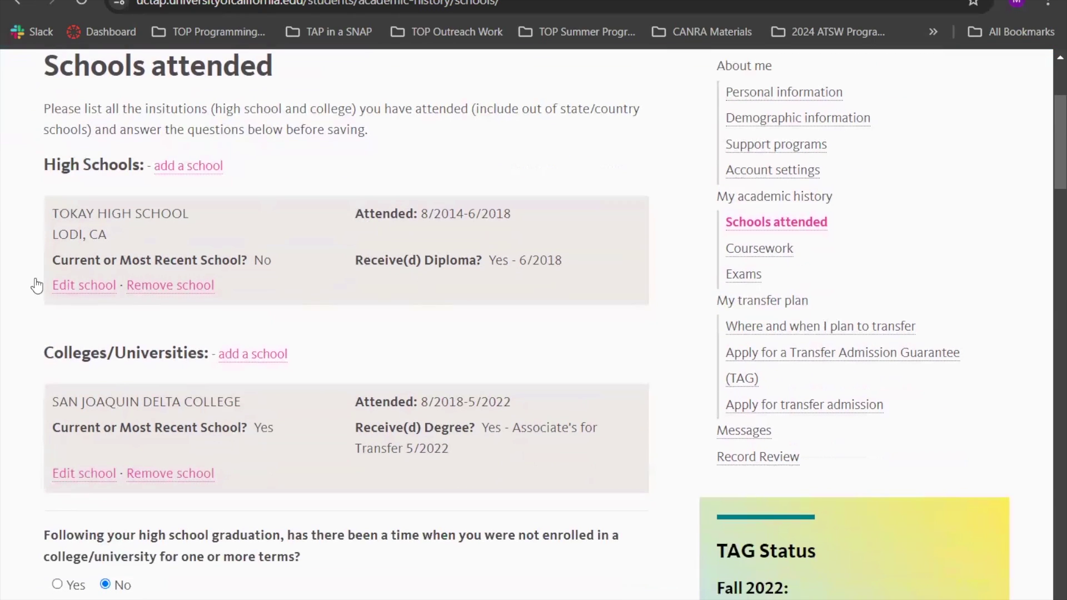
left_click(97, 286)
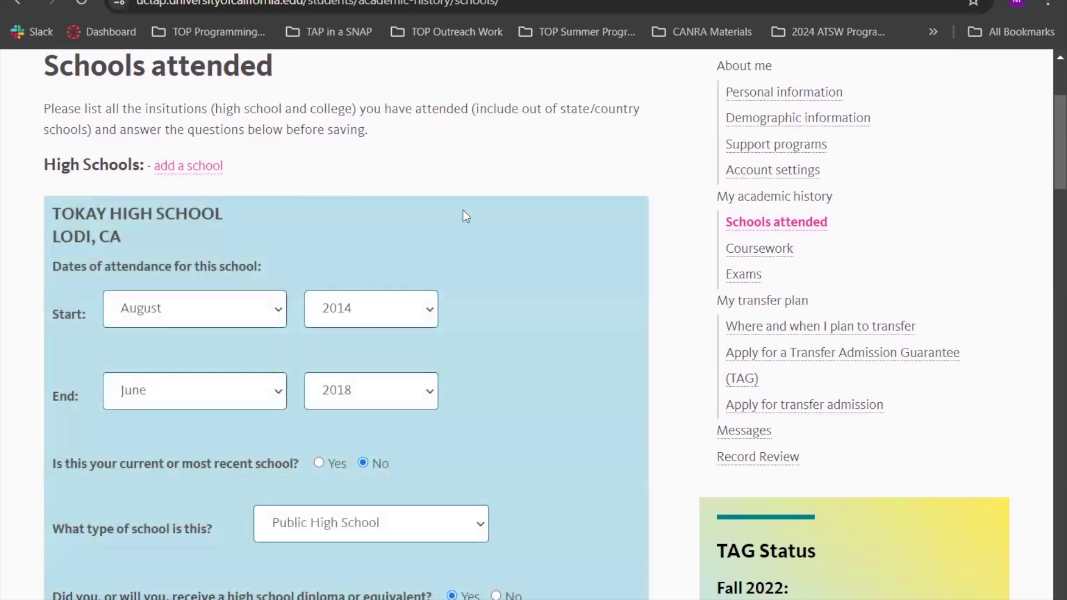
scroll(464, 214, "down", 3)
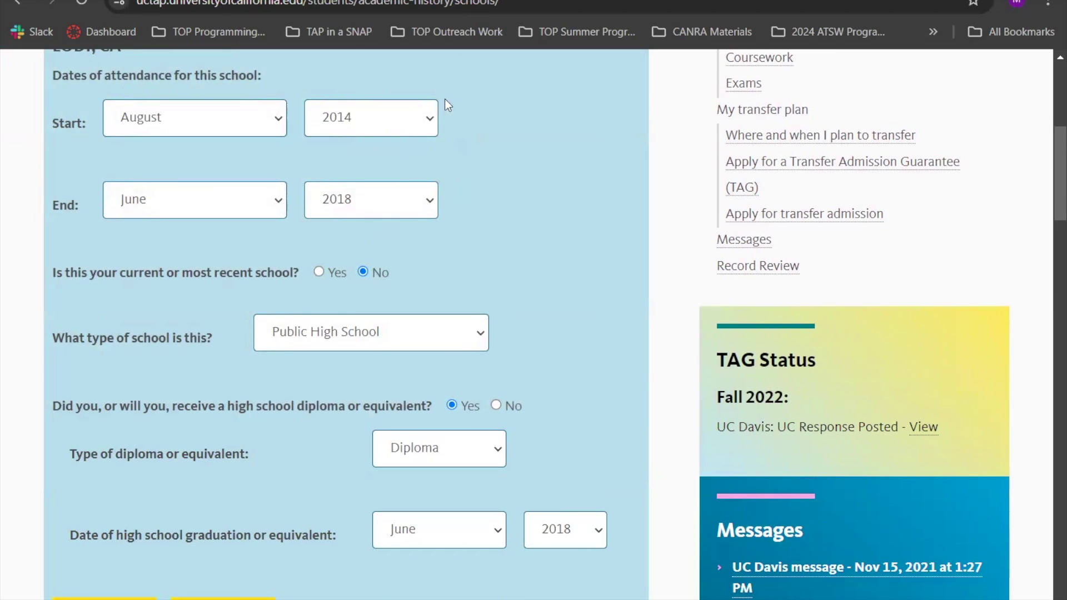
scroll(460, 220, "down", 3)
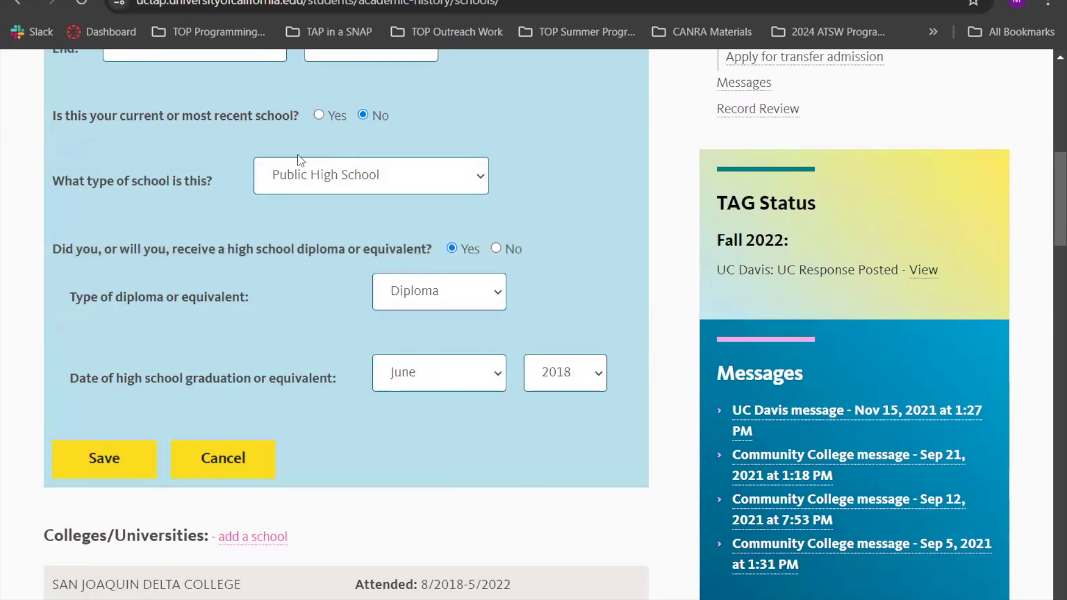
Check the school type and diploma type options in the Tokay High School entry, and save the entry.
left_click(468, 171)
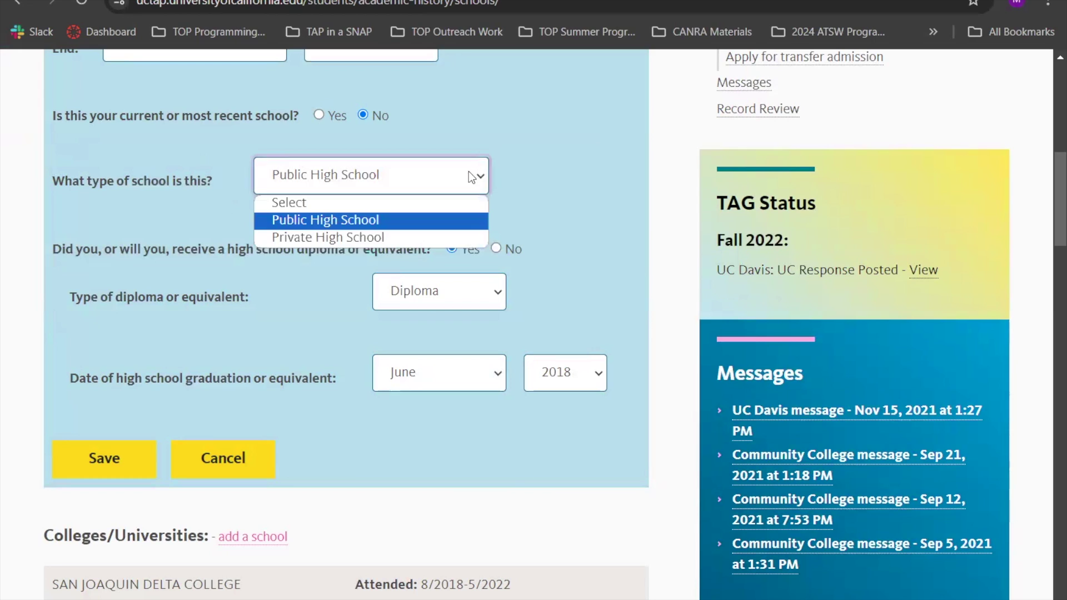
left_click(468, 171)
scroll(272, 260, "down", 1)
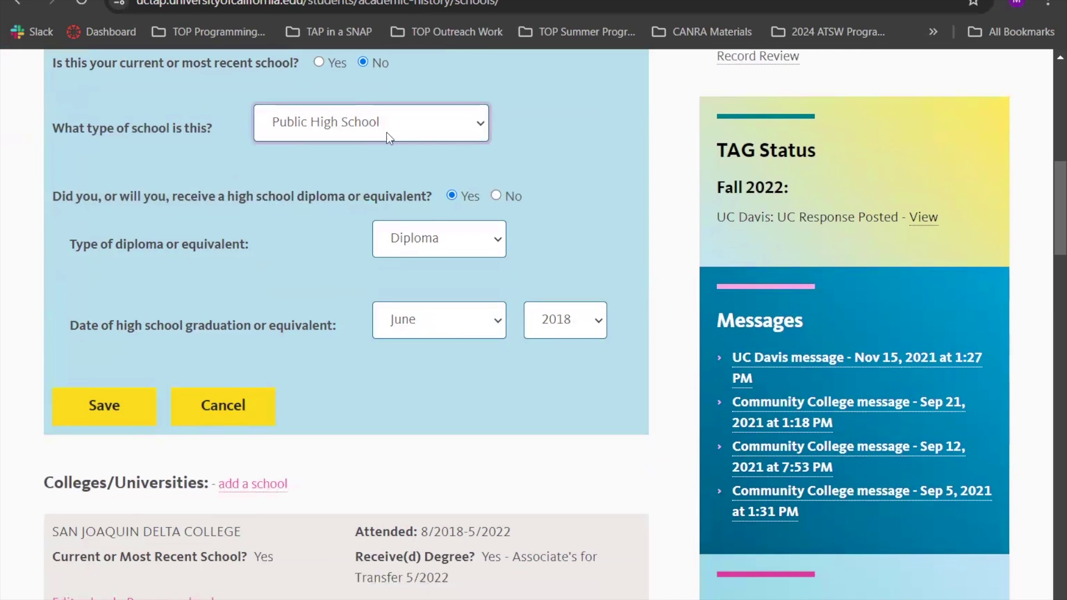
left_click(503, 240)
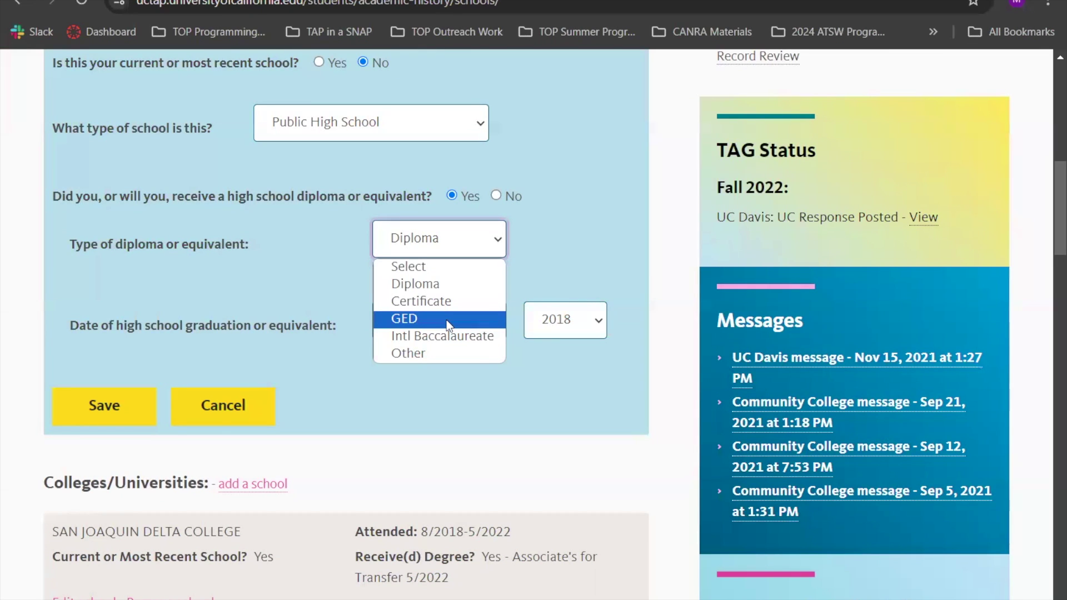
scroll(249, 225, "down", 2)
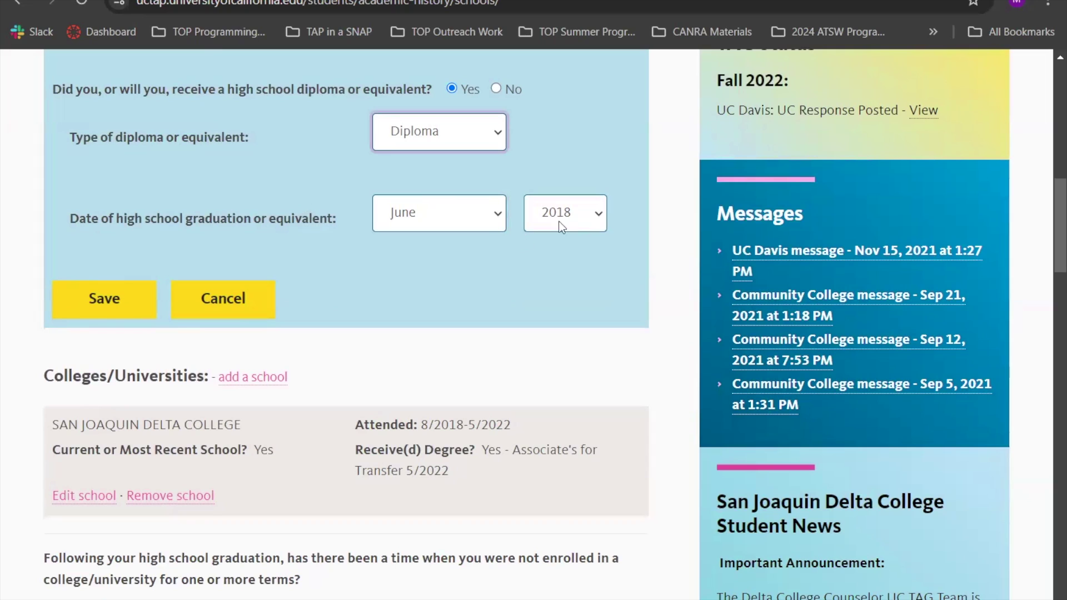
left_click(89, 310)
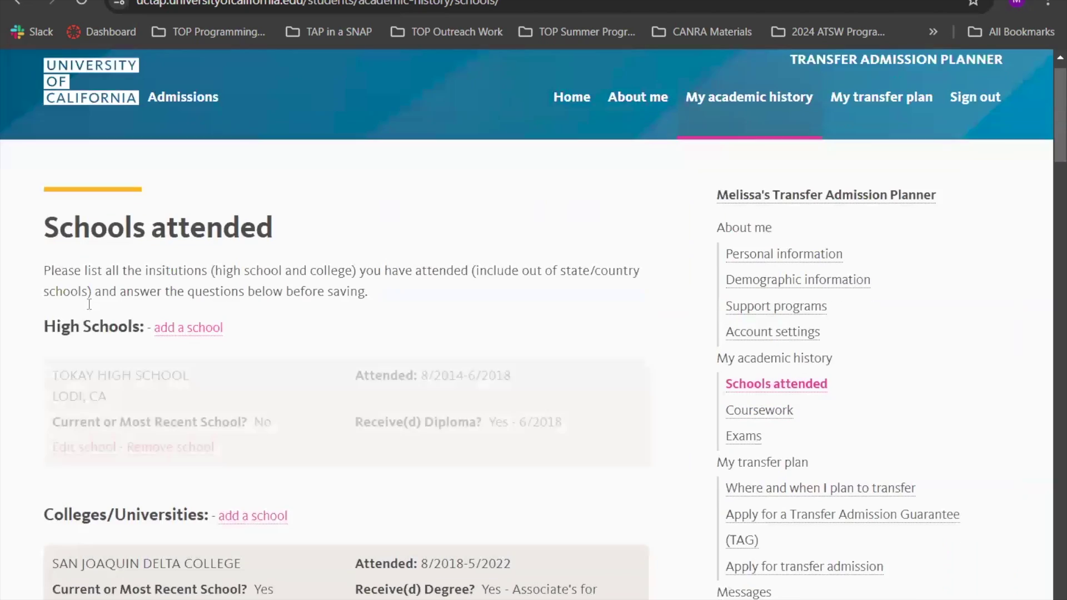
Answer Yes to the question about terms not enrolled since high school to view its activities field, and set the answer back to No.
scroll(89, 303, "down", 5)
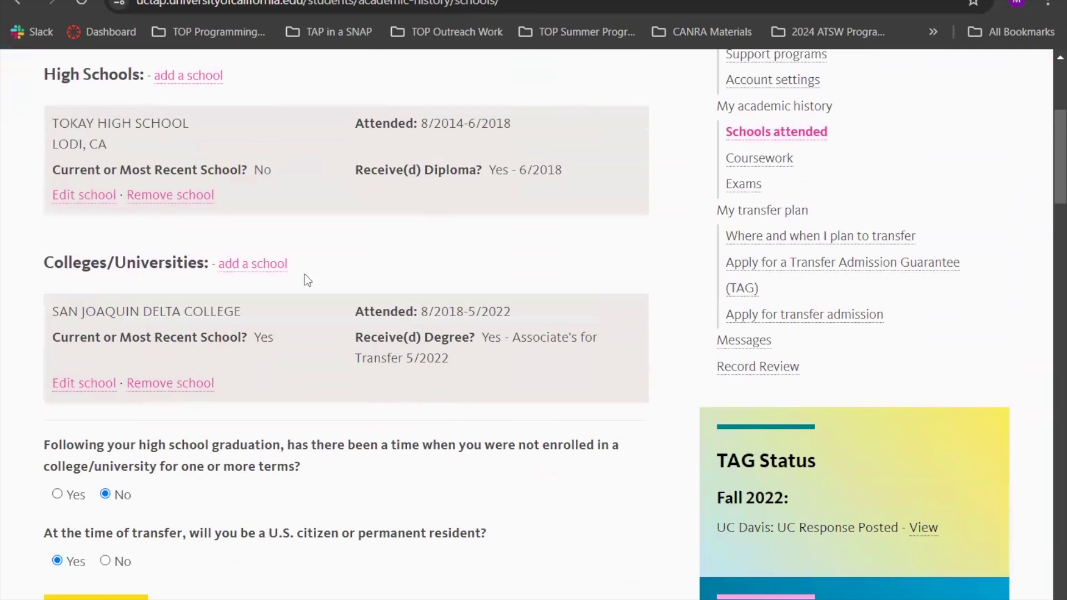
scroll(169, 304, "down", 1)
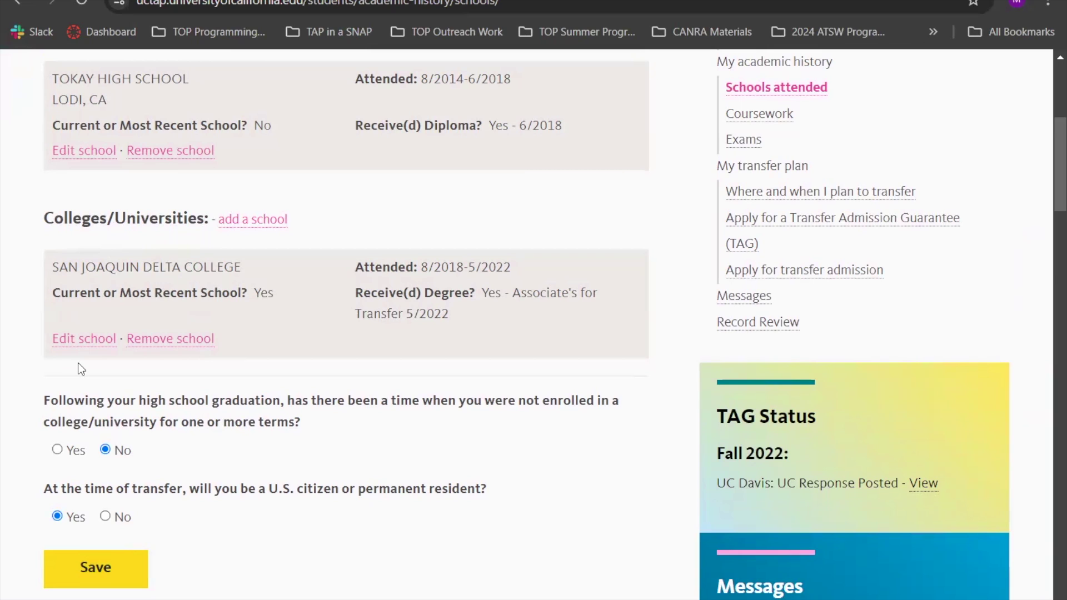
scroll(302, 338, "down", 2)
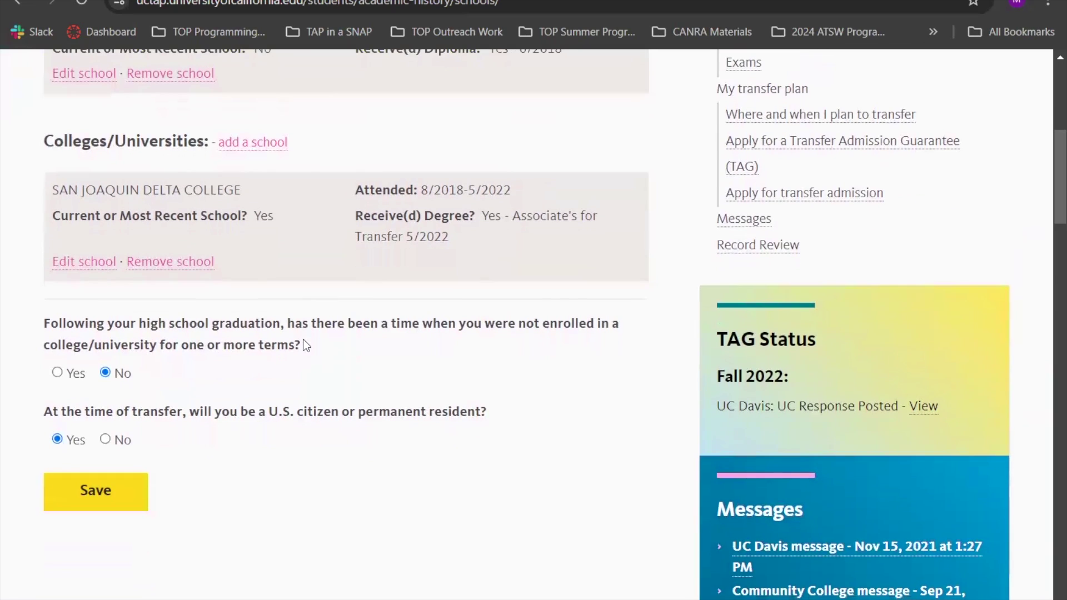
scroll(213, 341, "down", 1)
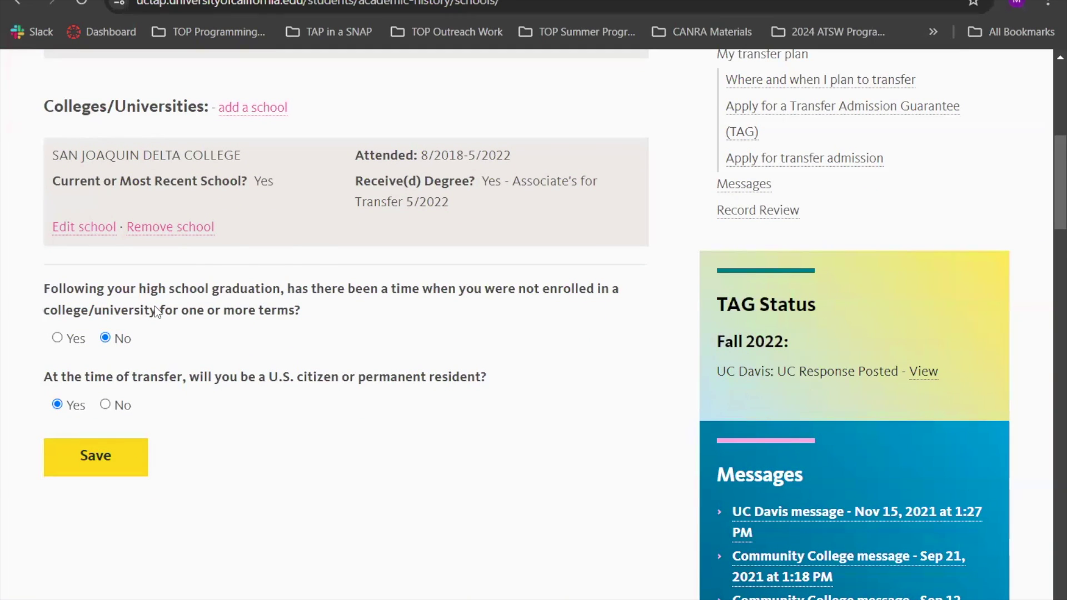
scroll(154, 306, "down", 1)
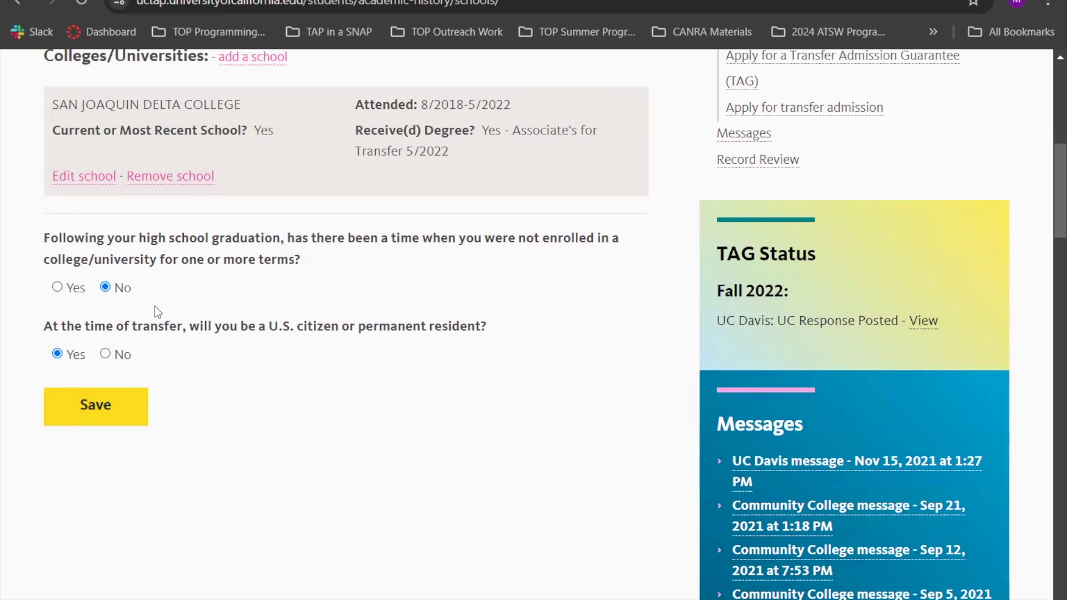
left_click(57, 287)
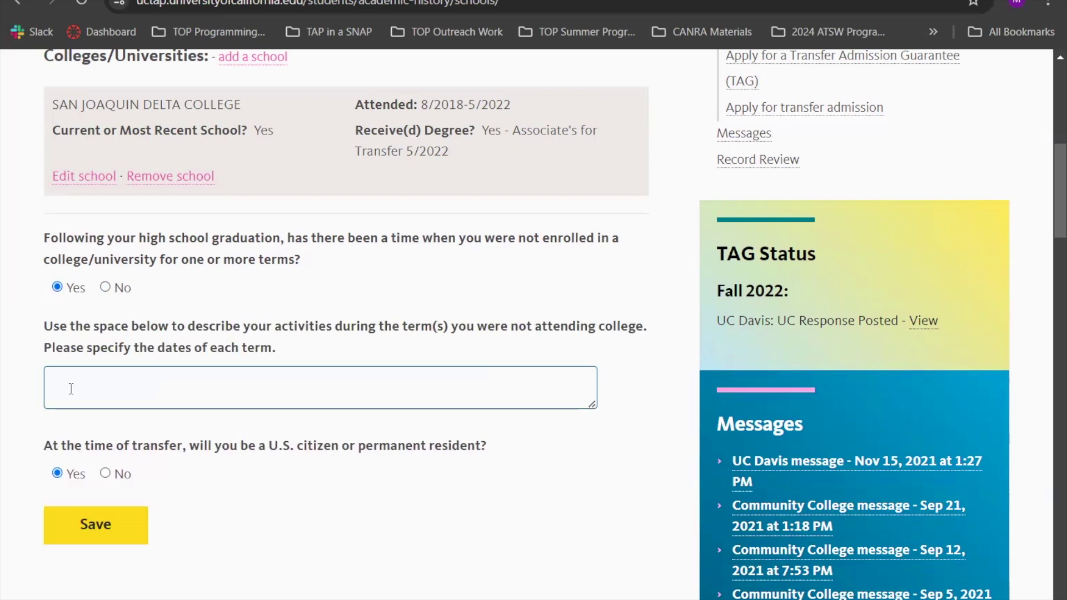
left_click(65, 393)
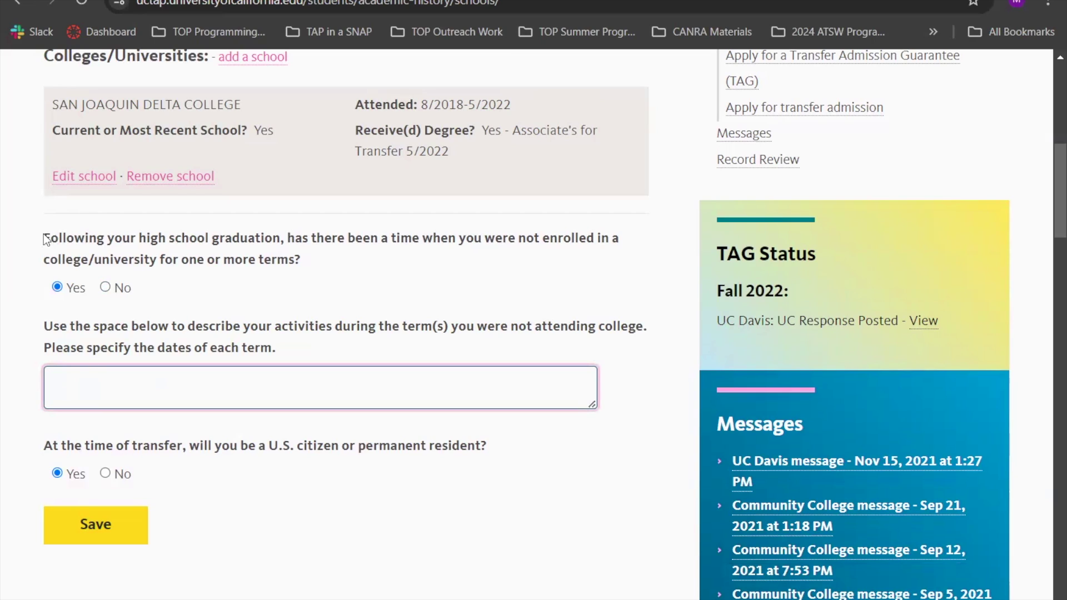
left_click(105, 287)
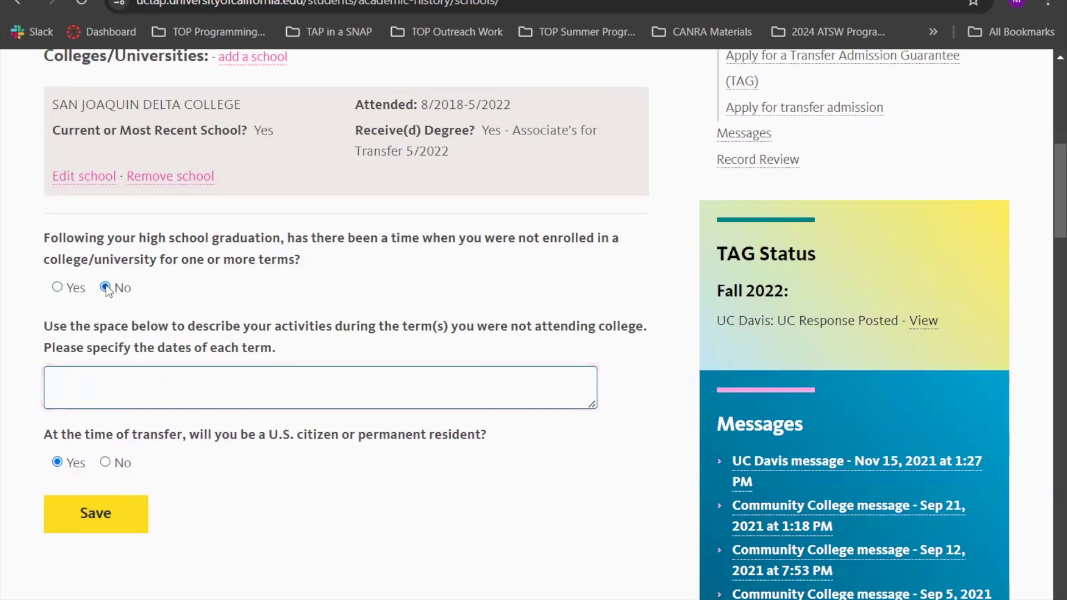
Answer No to the U.S. citizen or permanent resident question to view its visa follow-up question, and set the answer back to Yes.
scroll(284, 283, "down", 1)
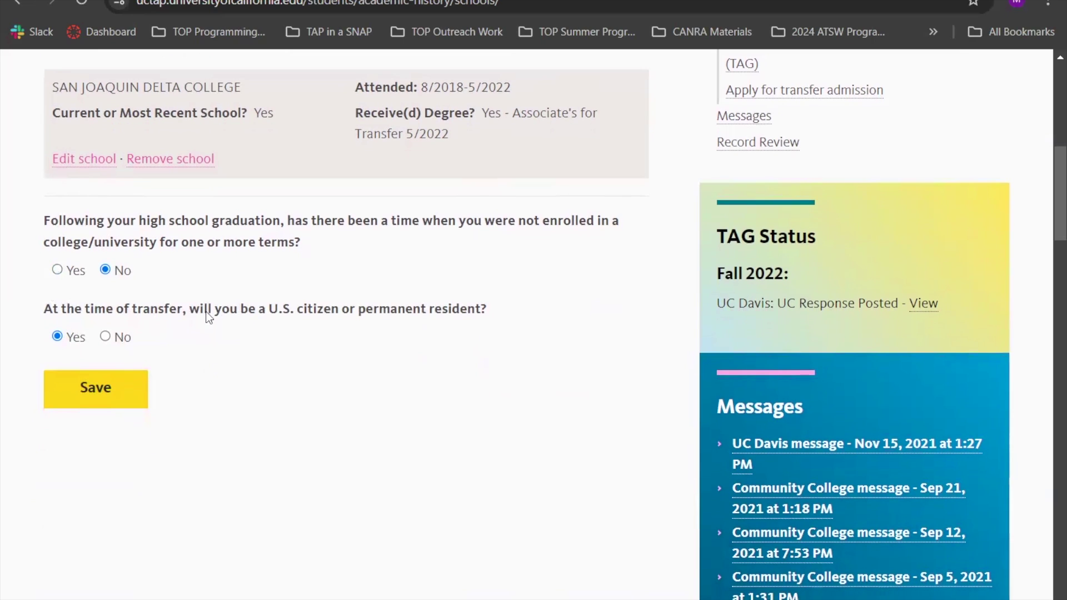
scroll(206, 312, "down", 1)
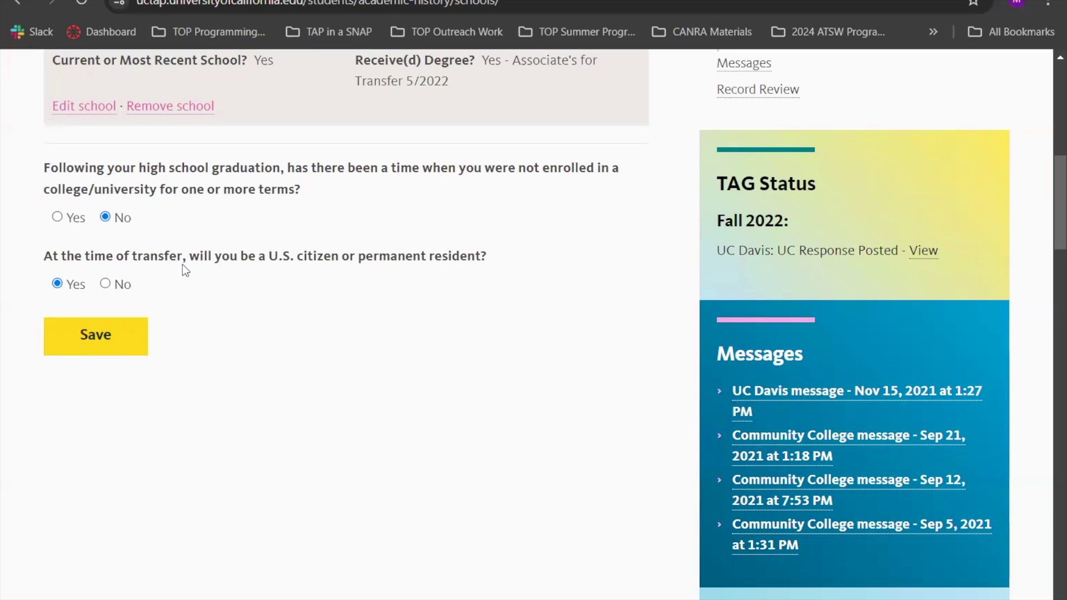
scroll(318, 258, "down", 1)
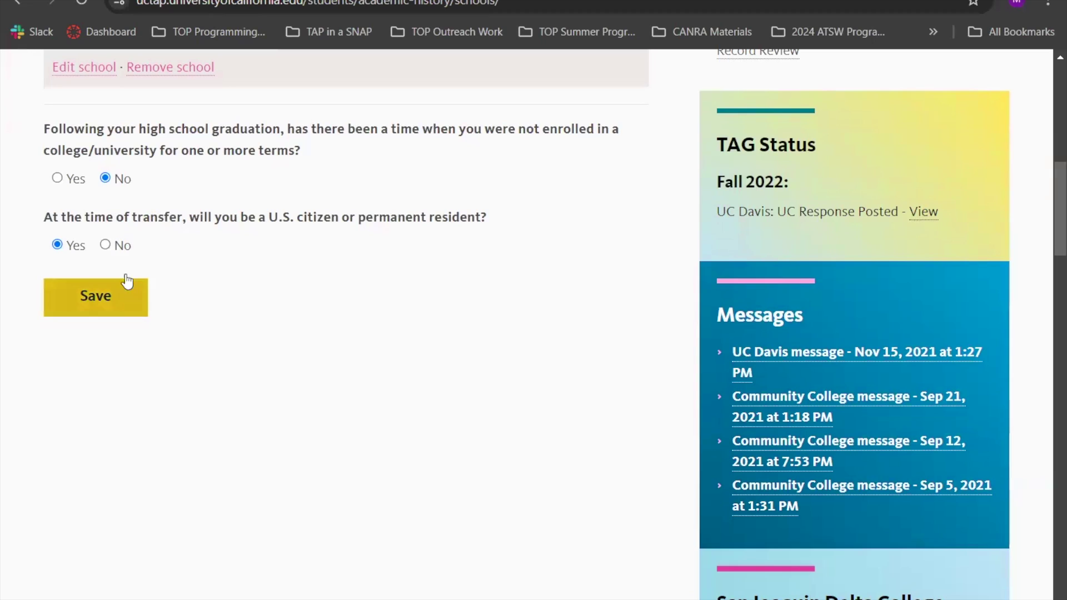
left_click(106, 247)
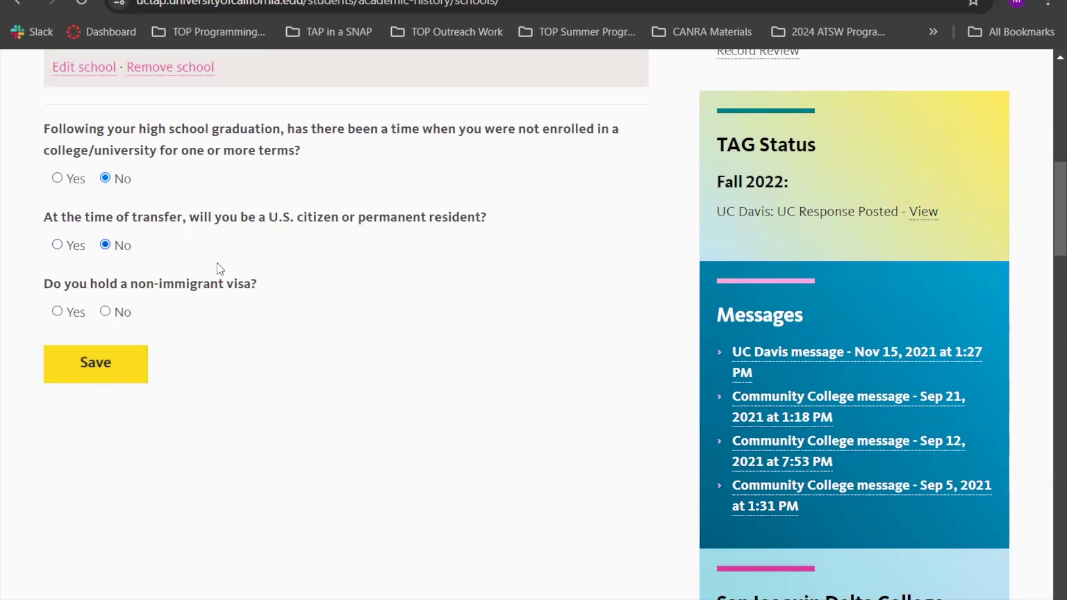
scroll(333, 206, "down", 1)
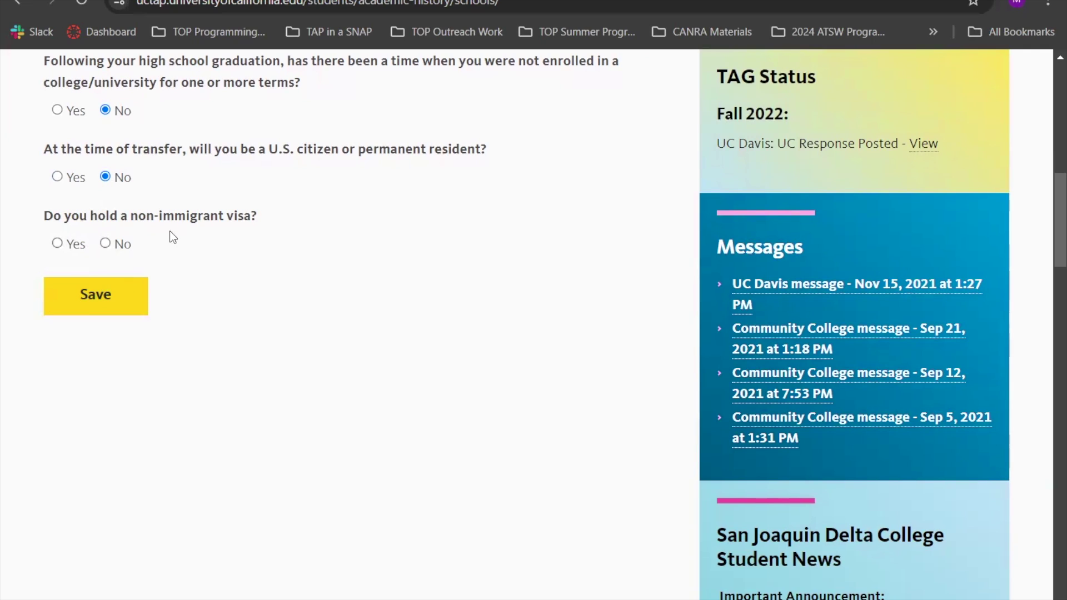
left_click(57, 177)
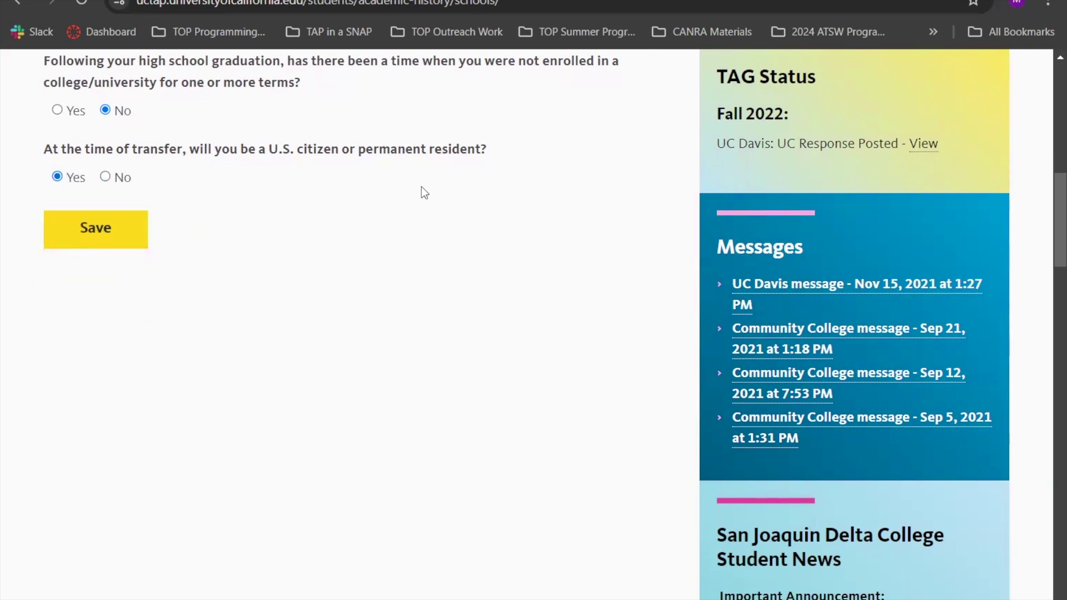
Save the Schools attended responses.
scroll(421, 189, "up", 2)
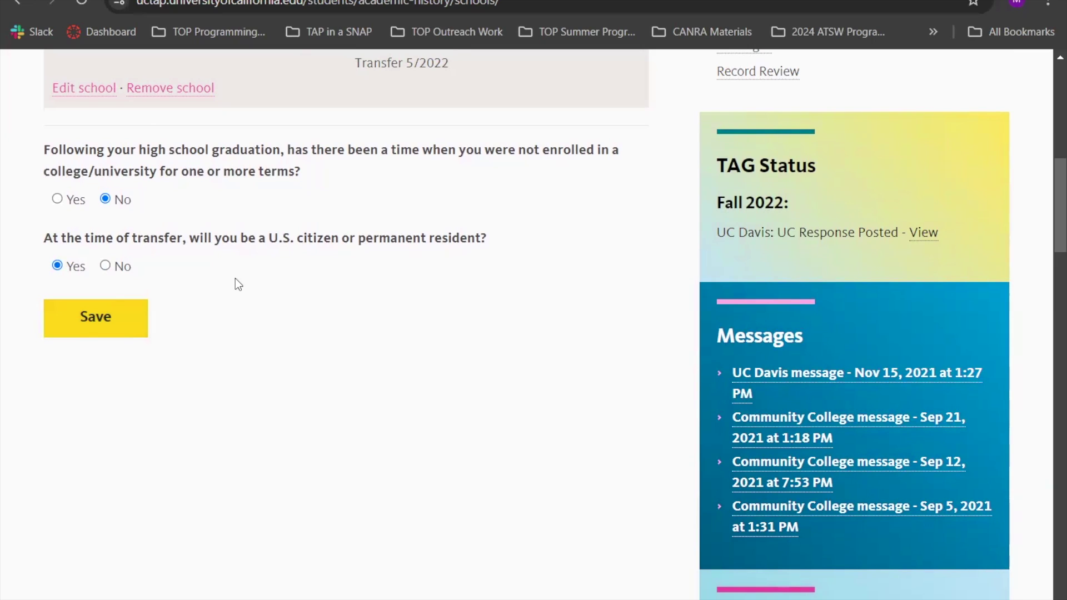
scroll(235, 278, "up", 1)
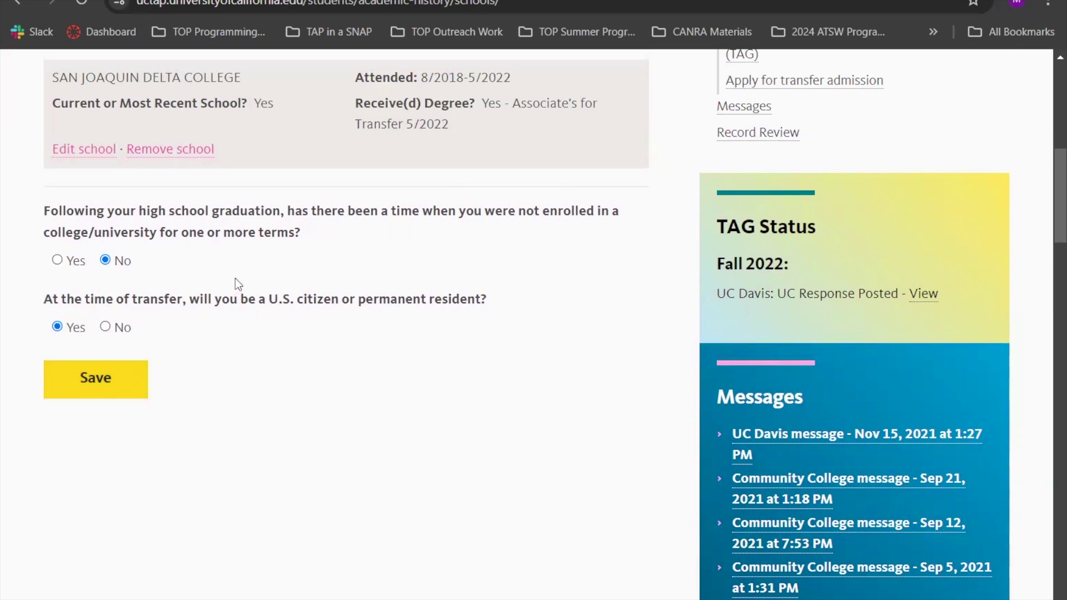
left_click(112, 381)
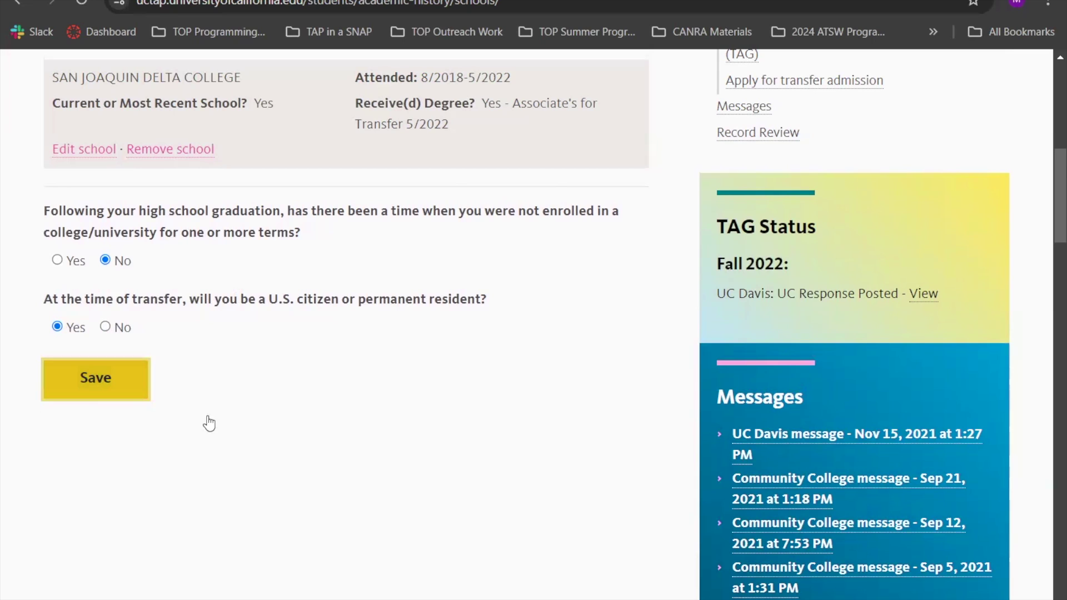
Open the Coursework section of the academic history and examine its instructions and the courses listed by term.
scroll(646, 365, "up", 9)
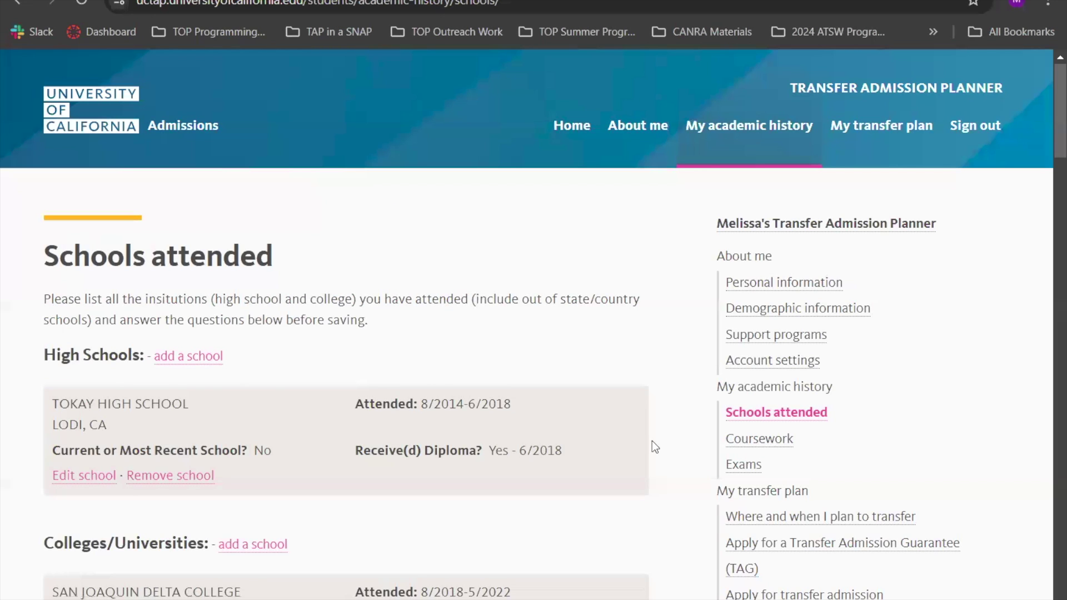
scroll(652, 442, "down", 1)
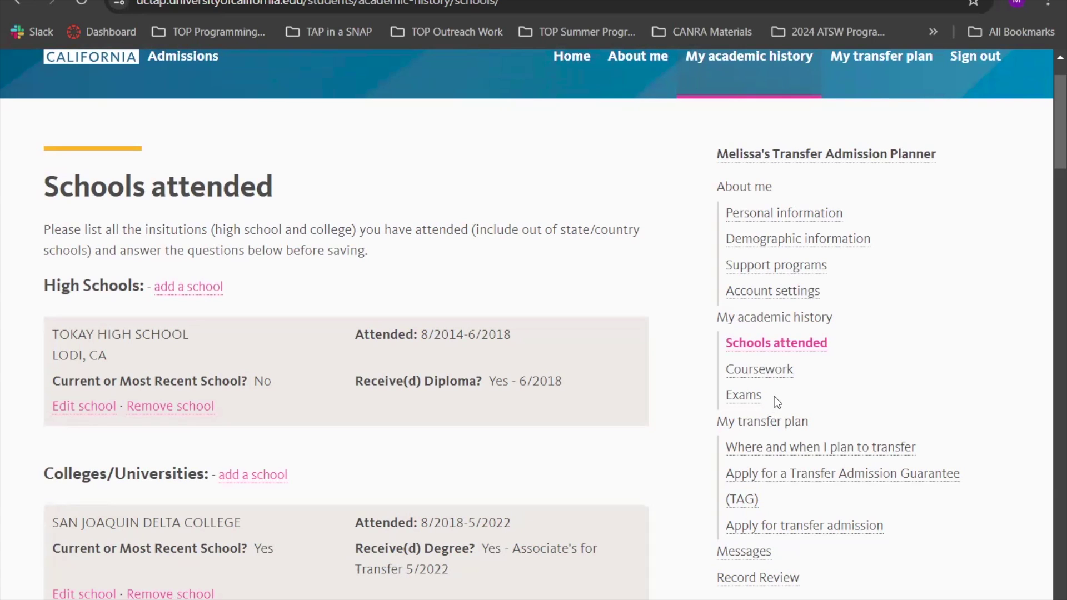
left_click(775, 370)
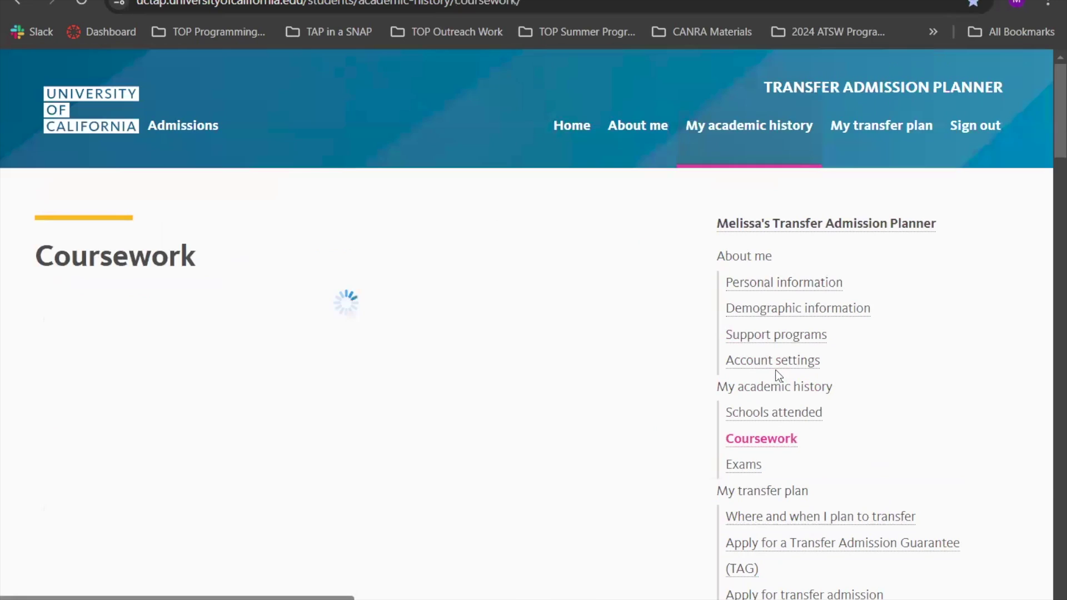
scroll(485, 341, "down", 1)
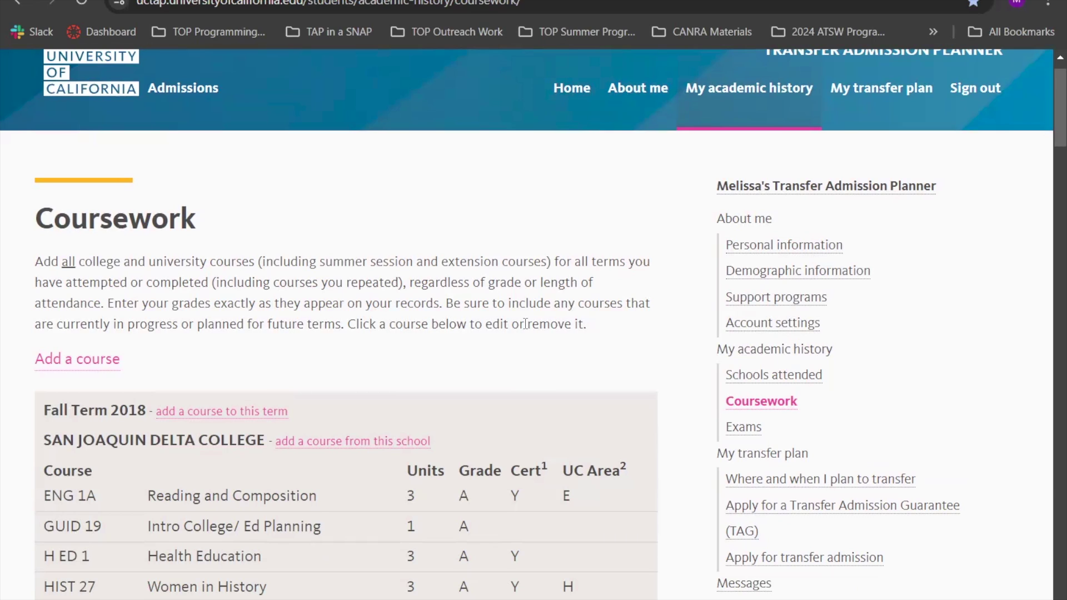
scroll(528, 322, "down", 1)
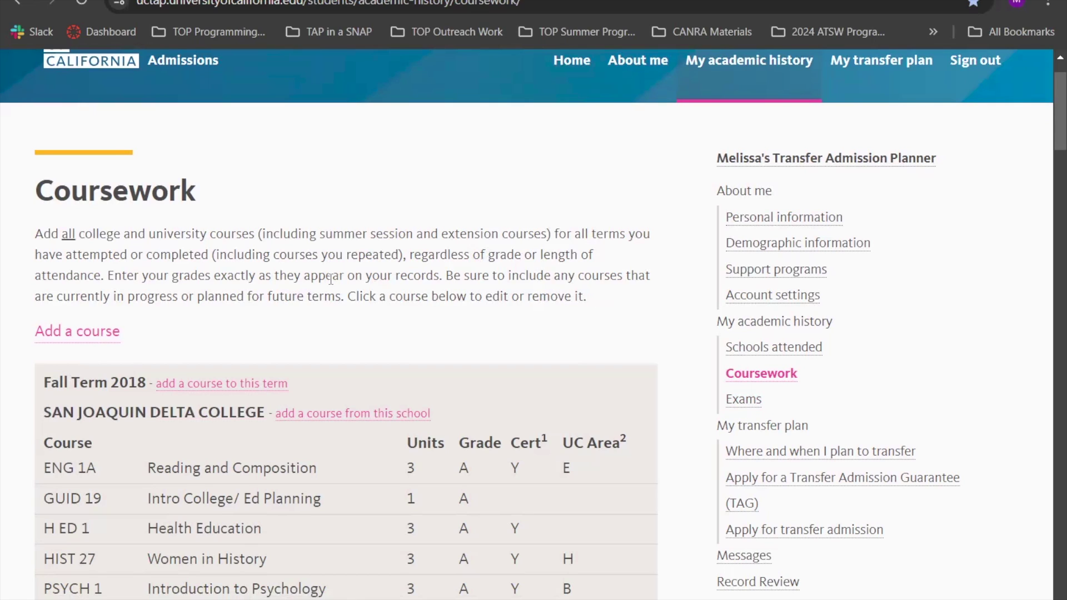
scroll(329, 279, "down", 3)
scroll(199, 207, "down", 1)
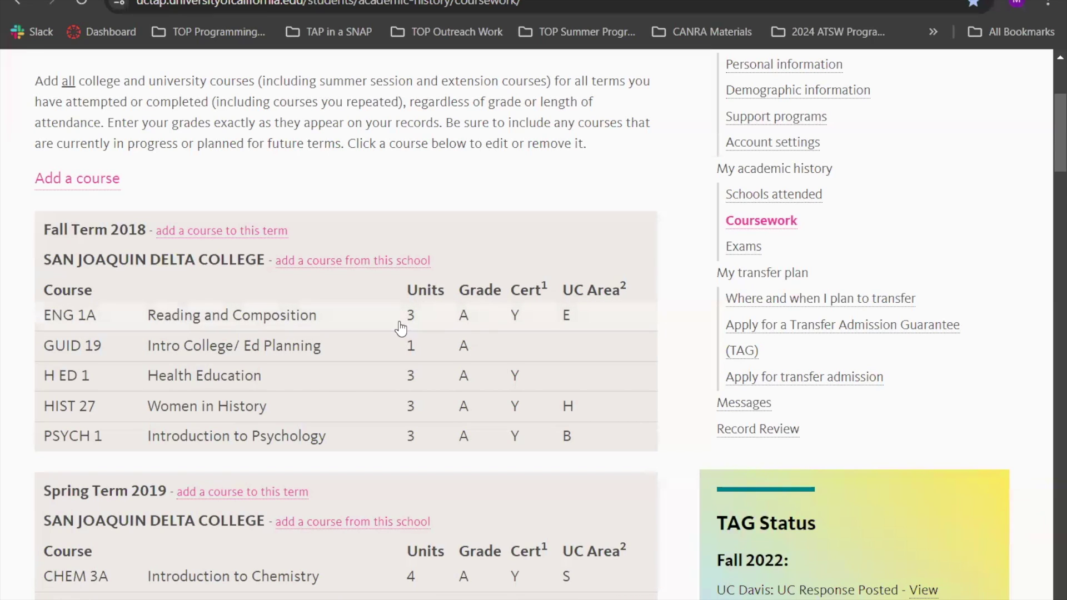
scroll(105, 361, "down", 1)
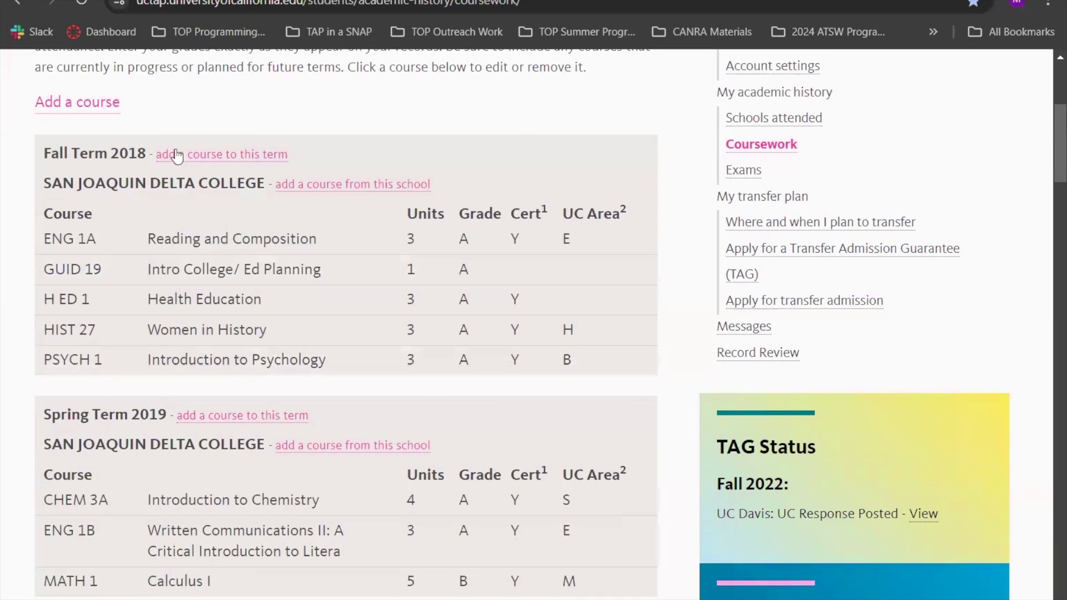
Start adding a course to Fall Term 2018 at San Joaquin Delta College and search the course list for Chem.
left_click(239, 160)
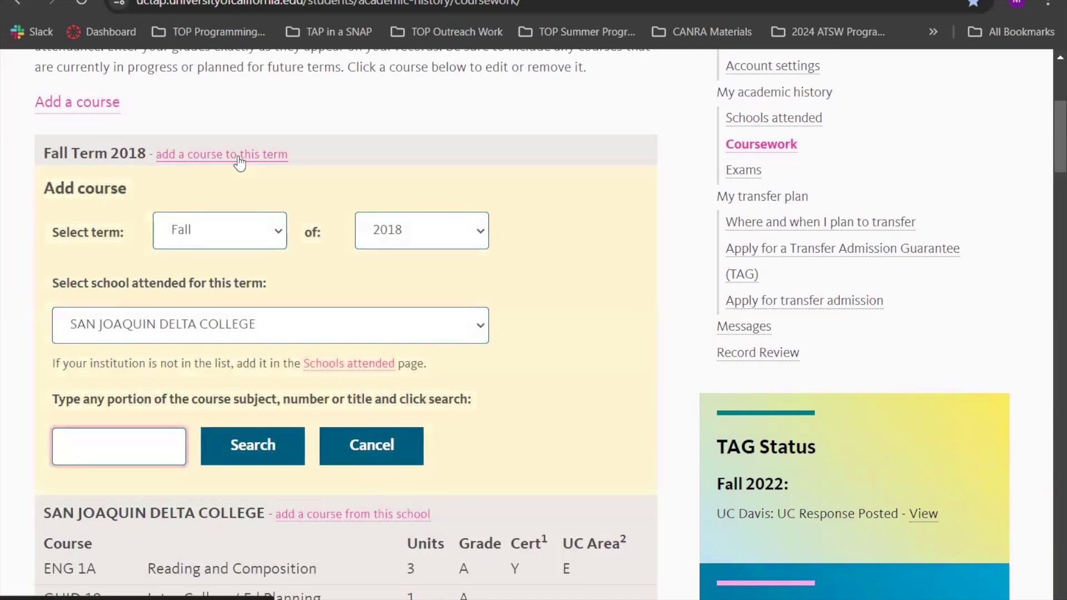
scroll(304, 264, "down", 1)
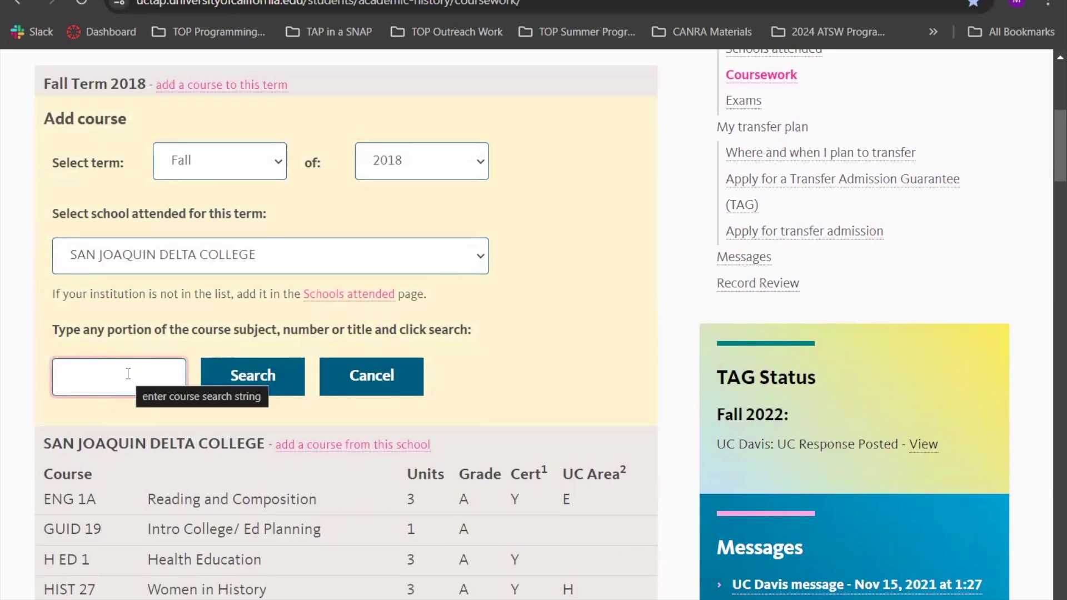
type("Chem")
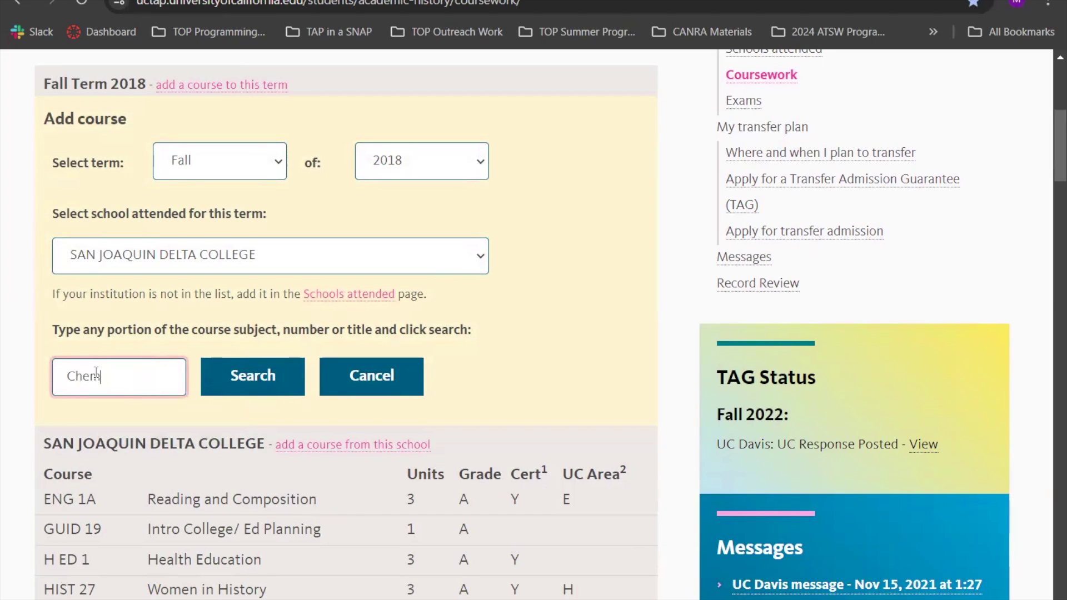
left_click(264, 388)
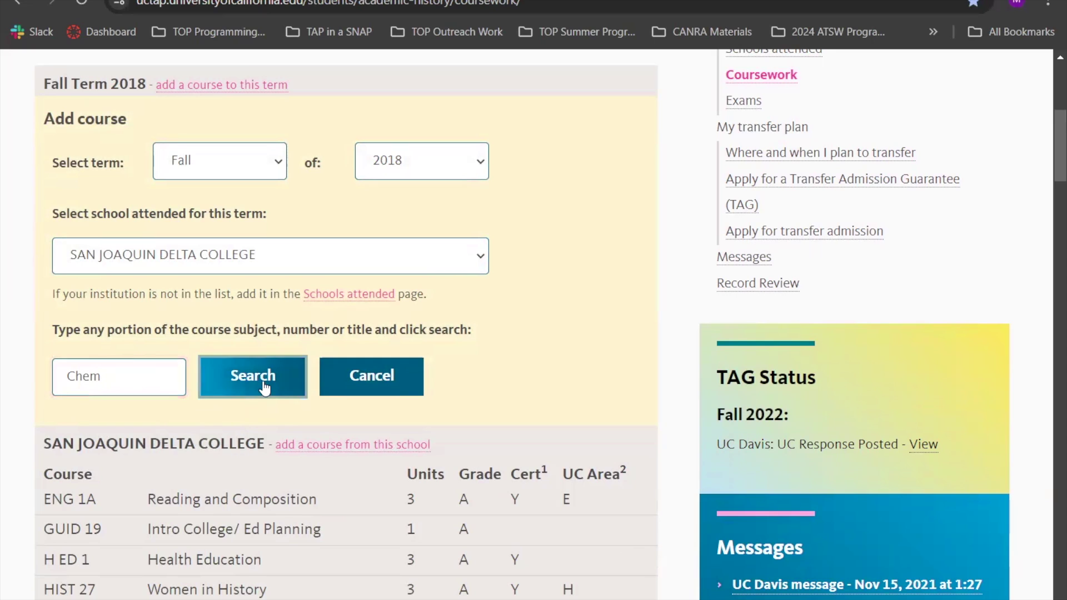
scroll(113, 397, "down", 1)
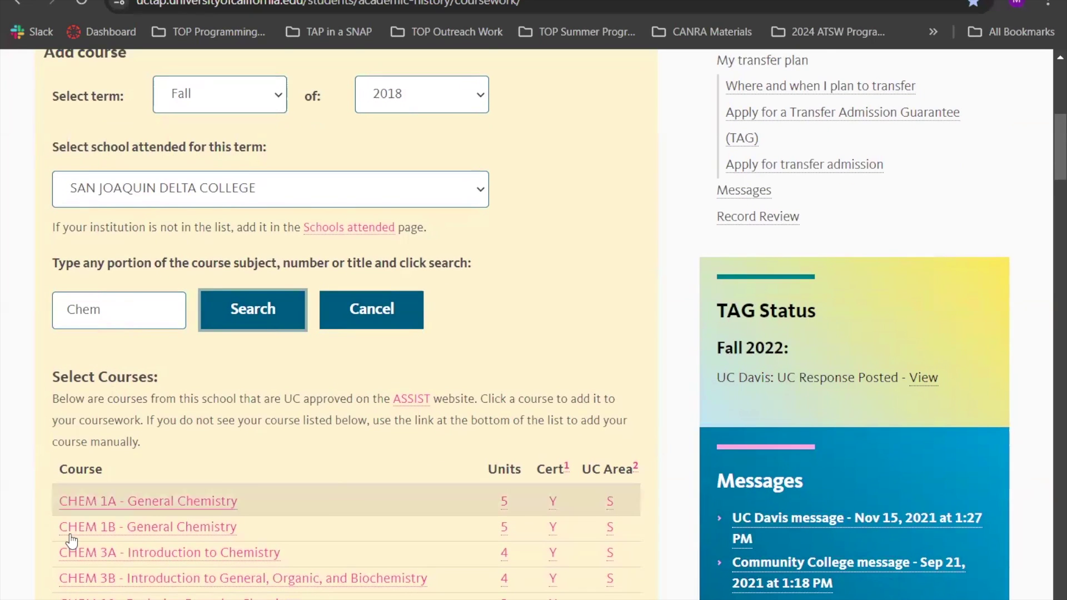
scroll(113, 398, "down", 3)
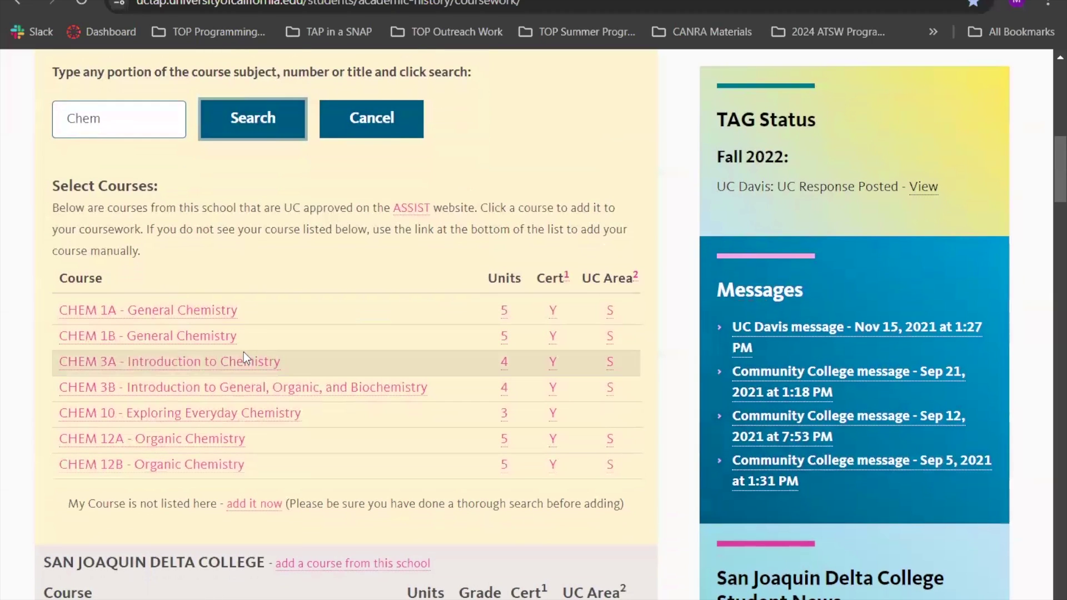
Clear the Chem search term and cancel adding a course to Fall Term 2018.
left_click(151, 129)
key("BackSpace")
key("BackSpace")
key("BackSpace")
key("BackSpace")
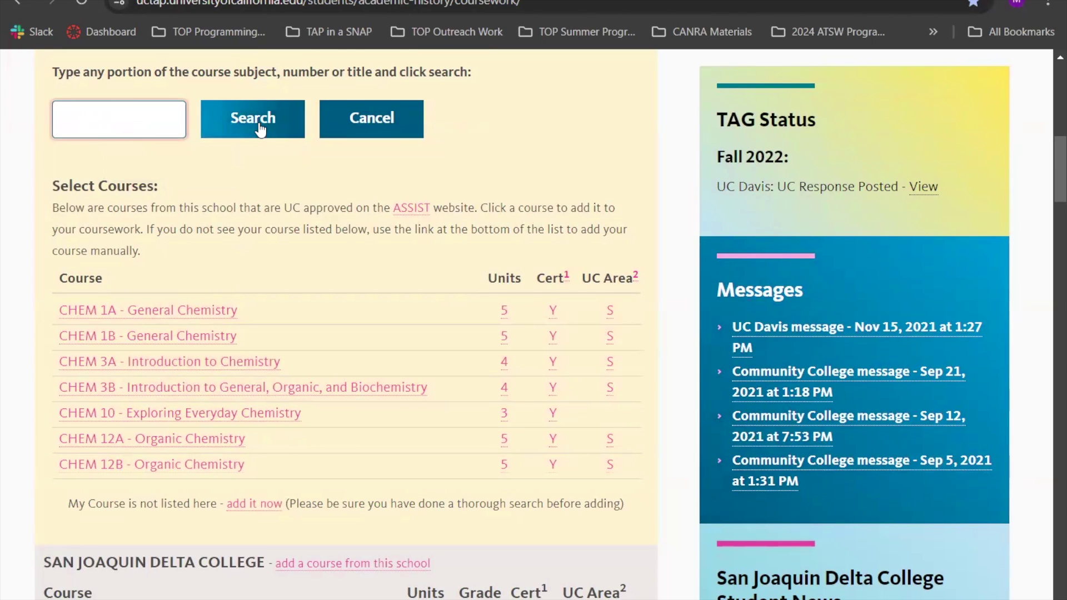
scroll(175, 120, "up", 1)
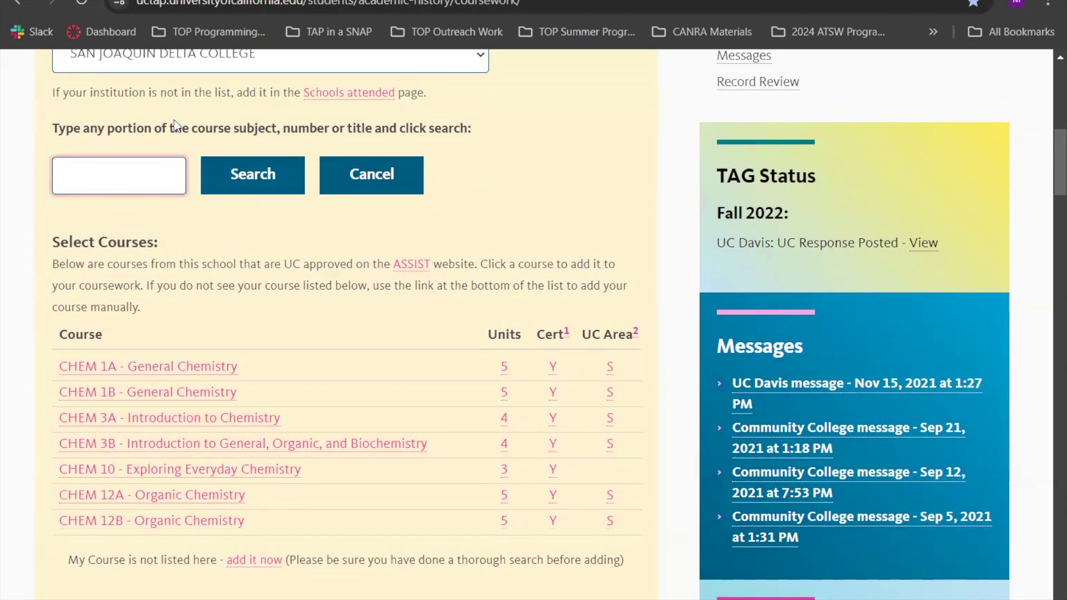
left_click(382, 189)
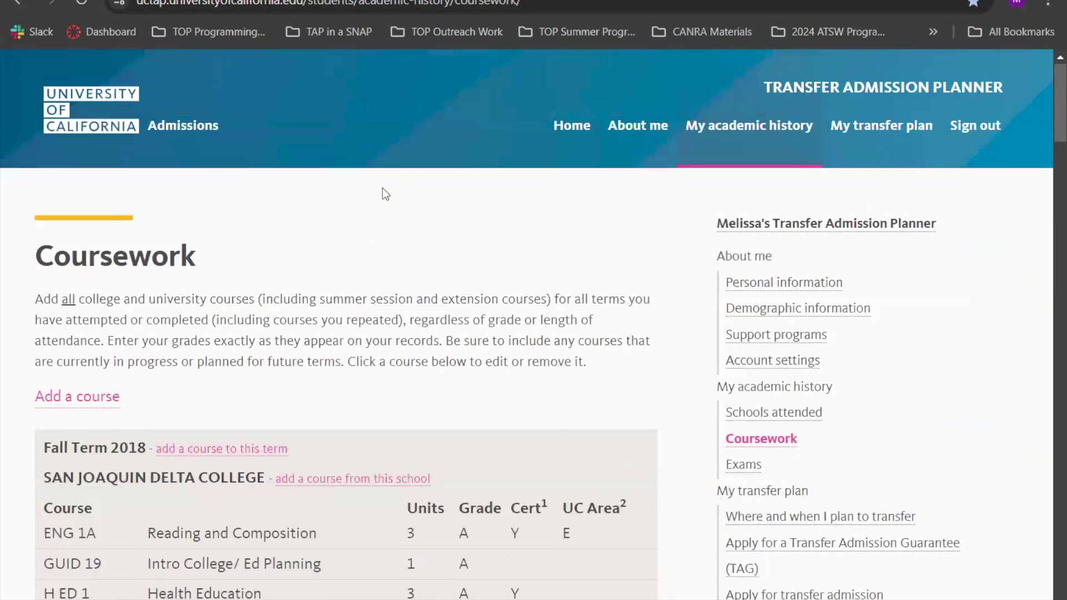
Examine the courses, units, grades and UC areas listed term by term, from Fall Term 2018 through Fall Term 2020.
scroll(382, 188, "down", 5)
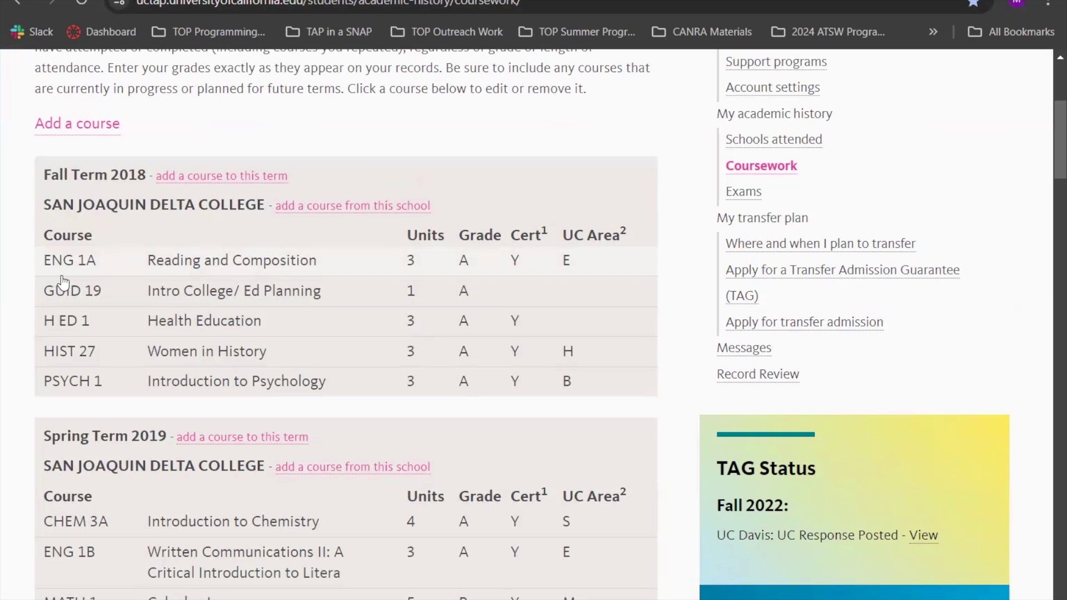
scroll(291, 258, "down", 2)
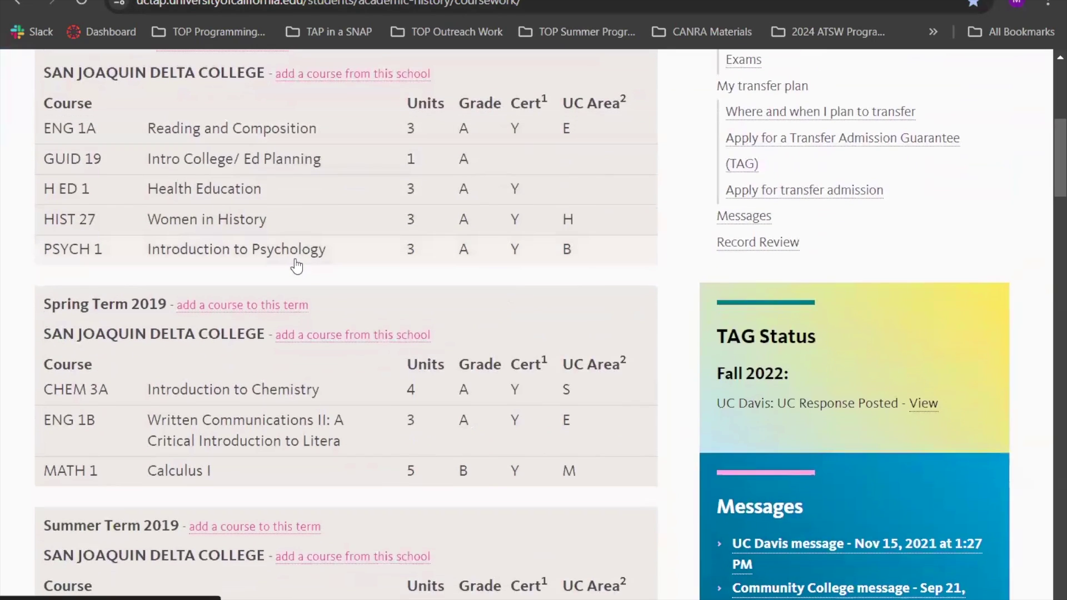
scroll(278, 265, "up", 2)
scroll(191, 265, "down", 1)
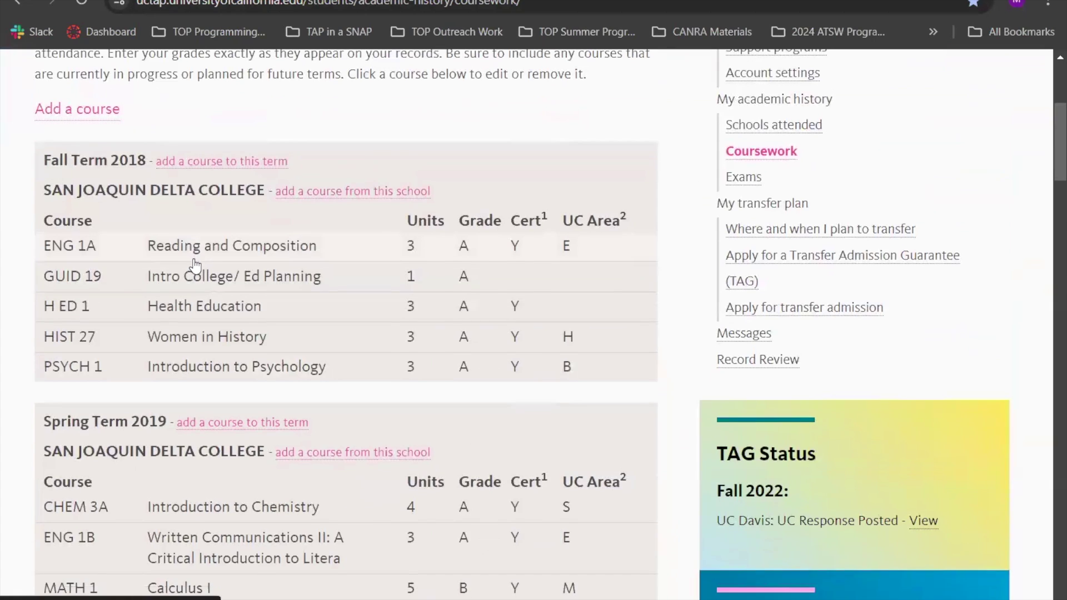
scroll(208, 230, "down", 2)
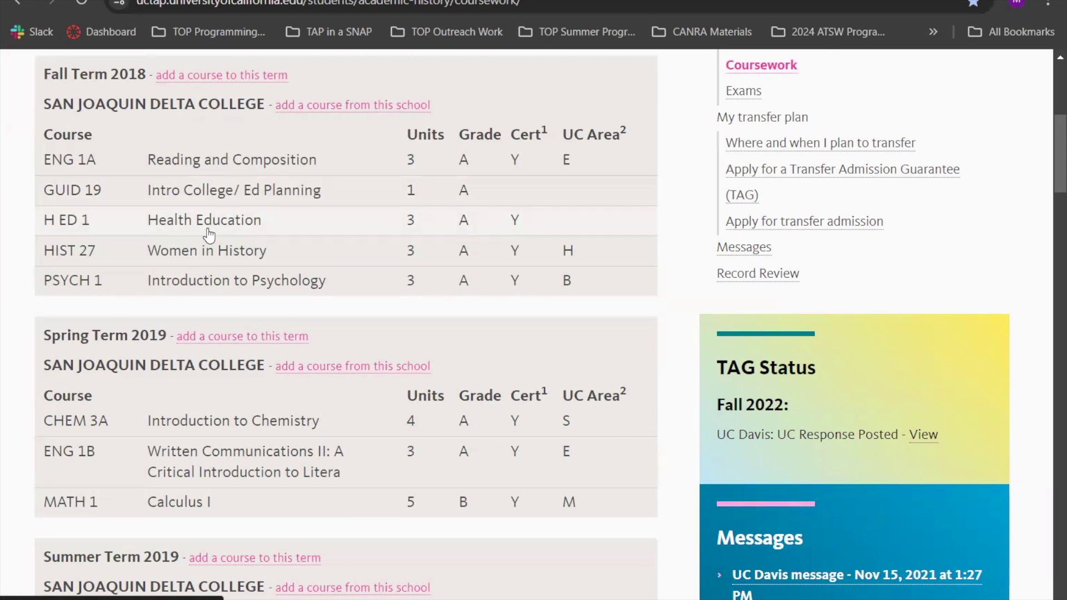
scroll(248, 190, "down", 1)
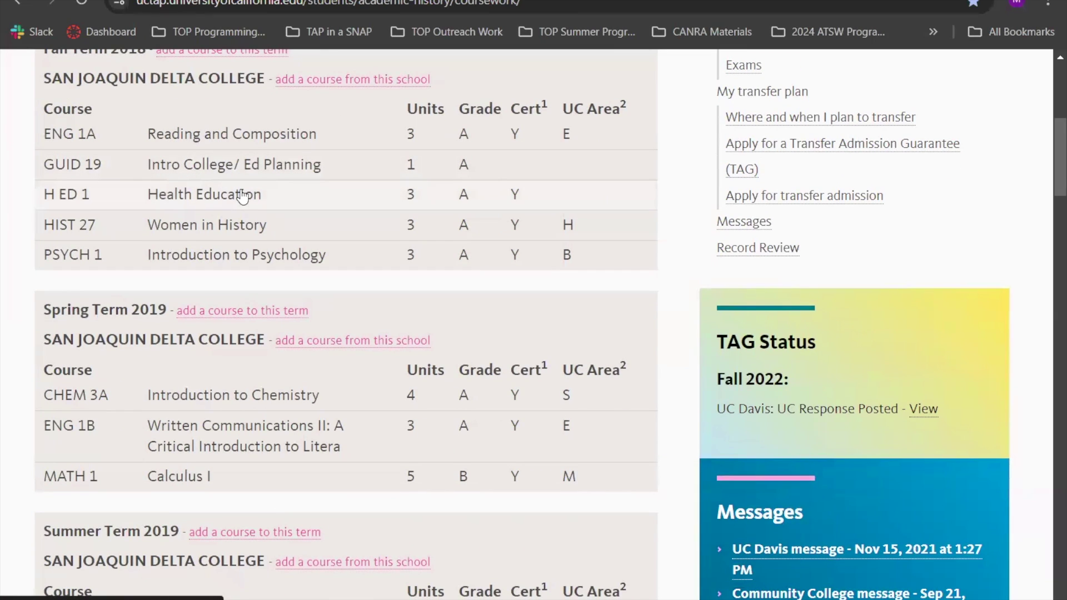
scroll(243, 195, "up", 3)
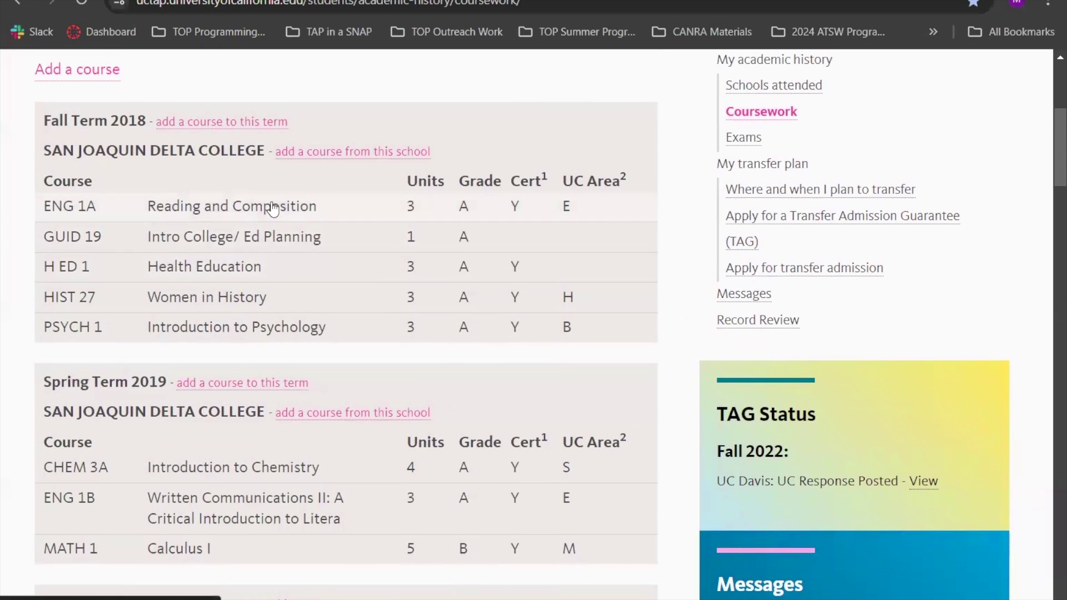
scroll(388, 211, "down", 3)
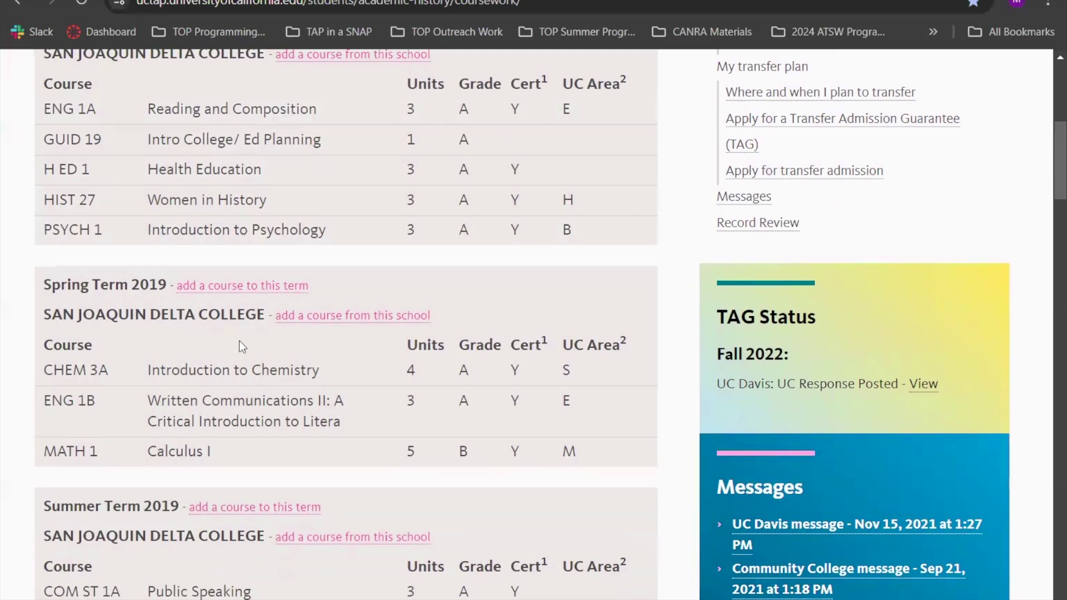
scroll(239, 341, "down", 6)
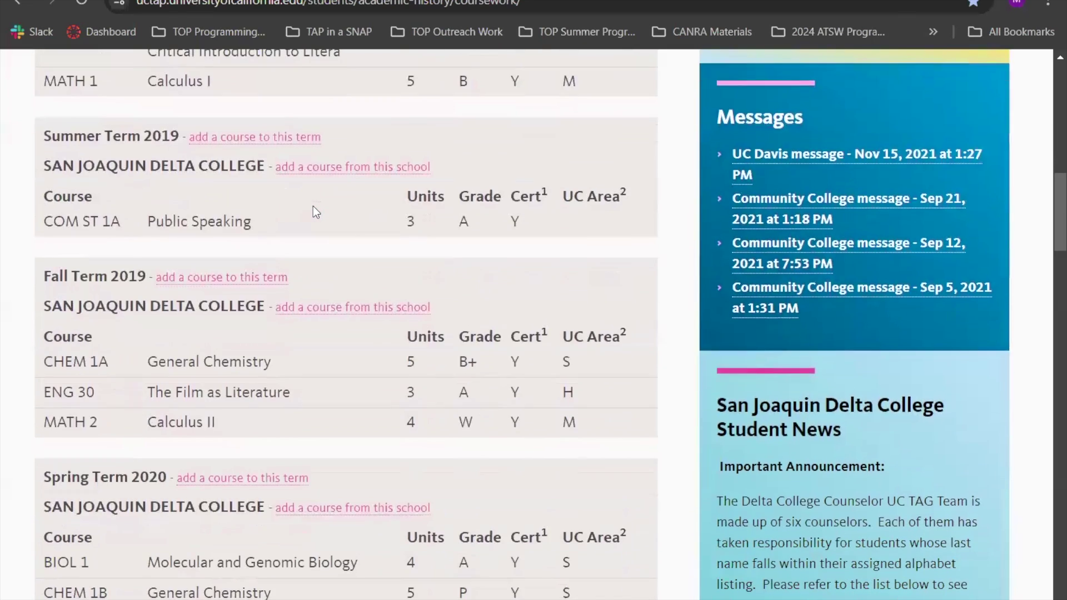
scroll(136, 406, "down", 2)
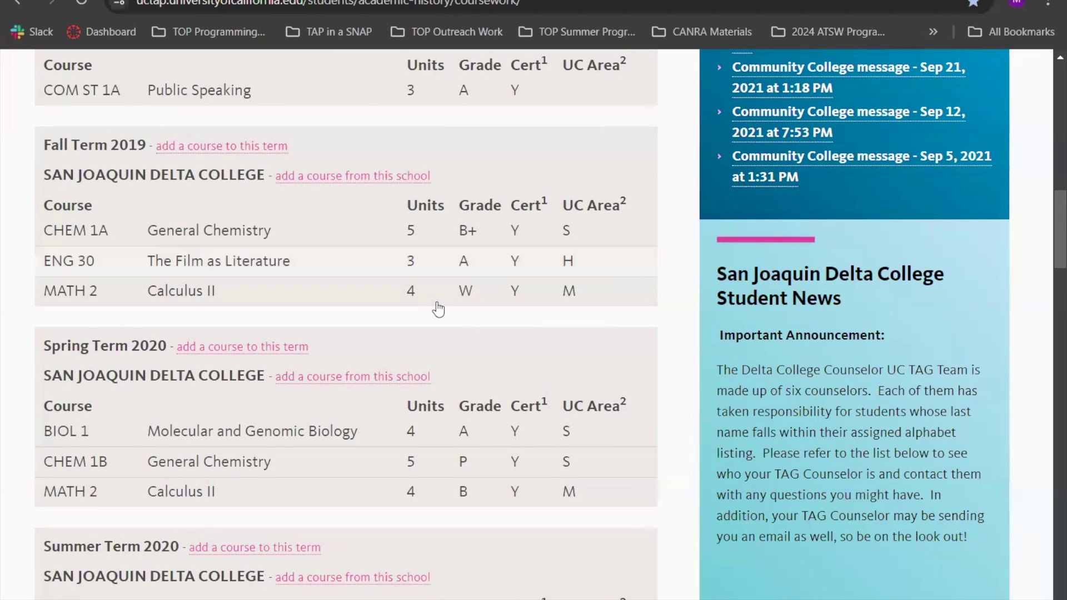
scroll(419, 299, "down", 1)
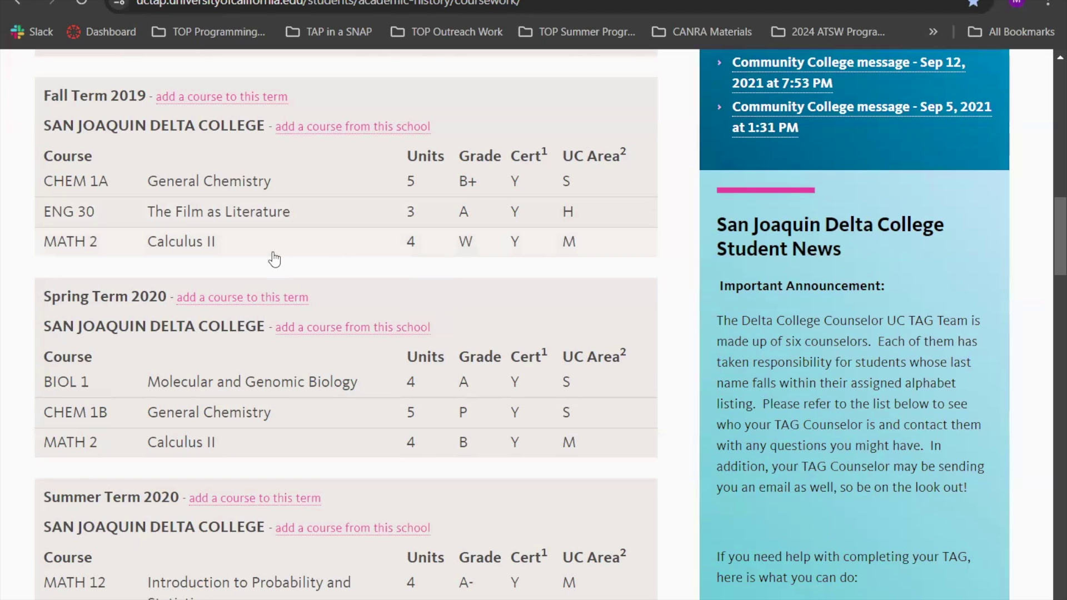
scroll(274, 259, "down", 12)
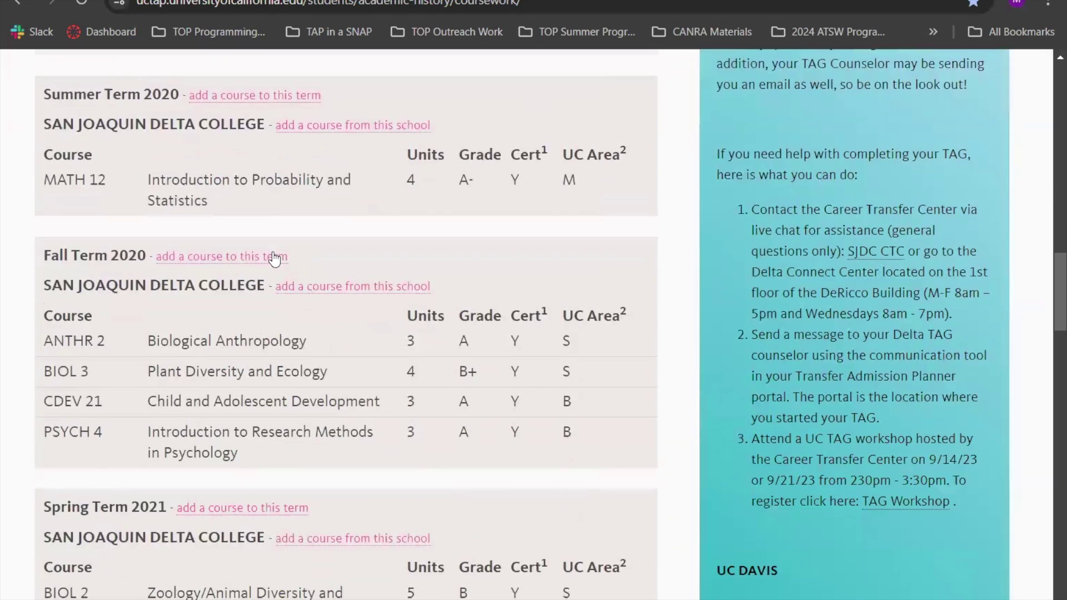
Save the existing explanation for the gap in education prior to the transfer term.
scroll(273, 259, "down", 1)
scroll(272, 251, "down", 5)
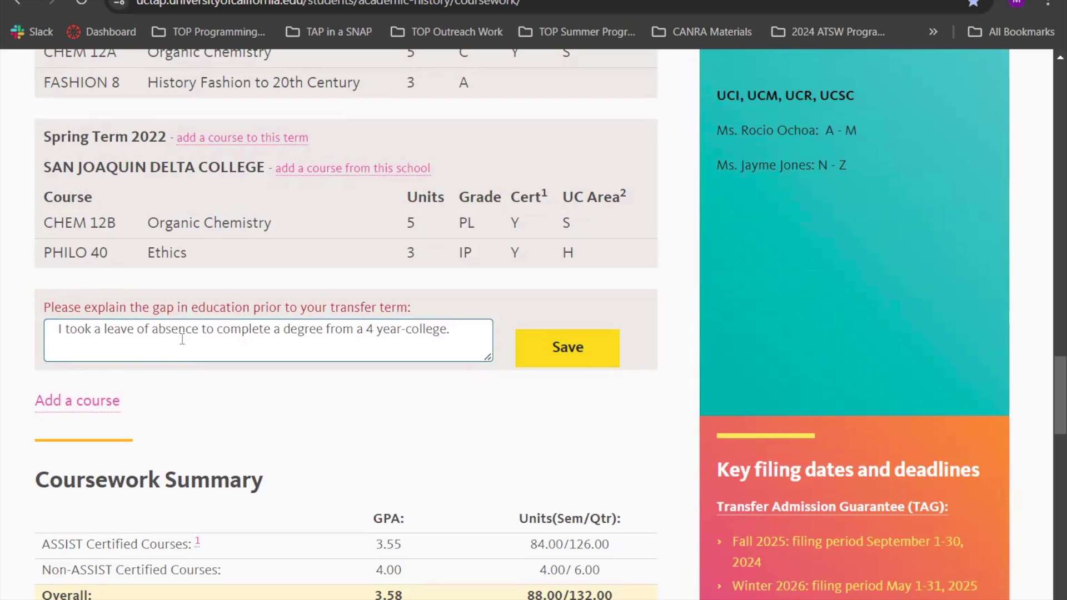
scroll(182, 339, "down", 1)
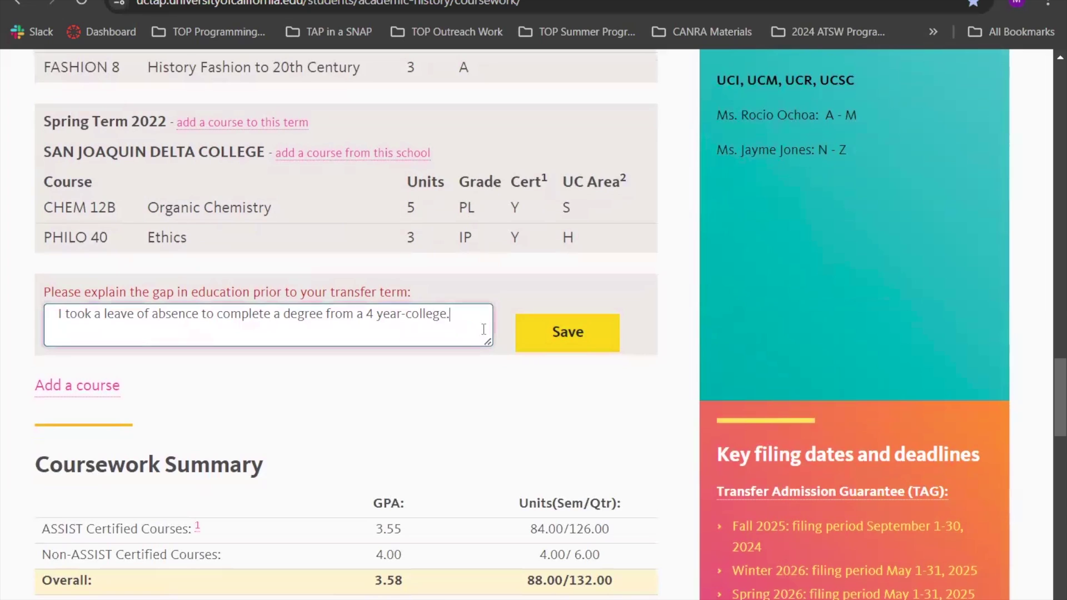
left_click(589, 350)
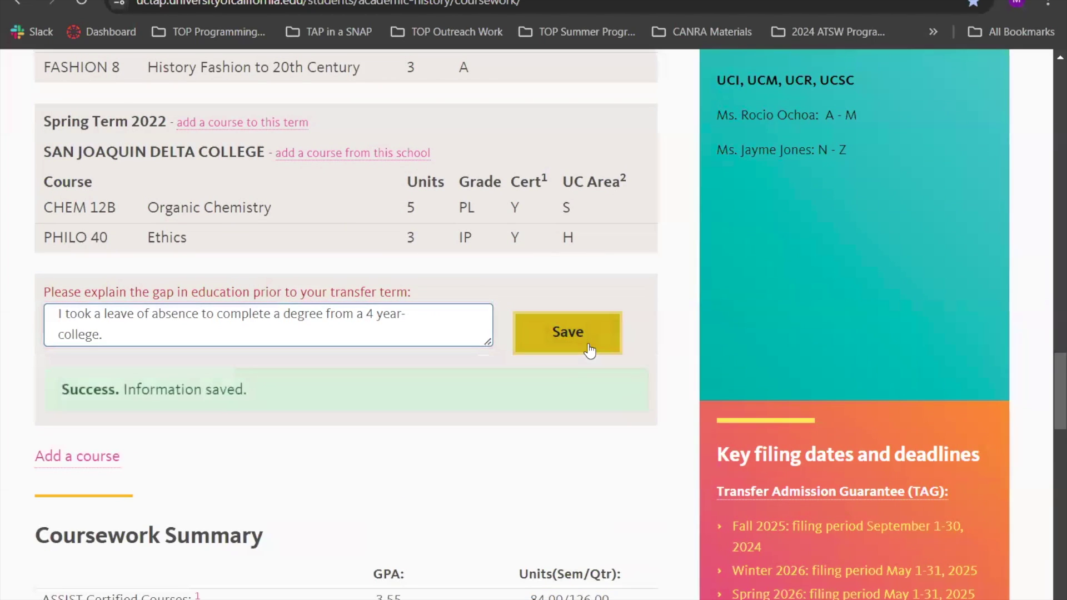
Examine the Coursework Summary's GPA and unit totals and the courses satisfying the UC 7-Course Pattern.
scroll(189, 200, "down", 3)
scroll(189, 200, "up", 2)
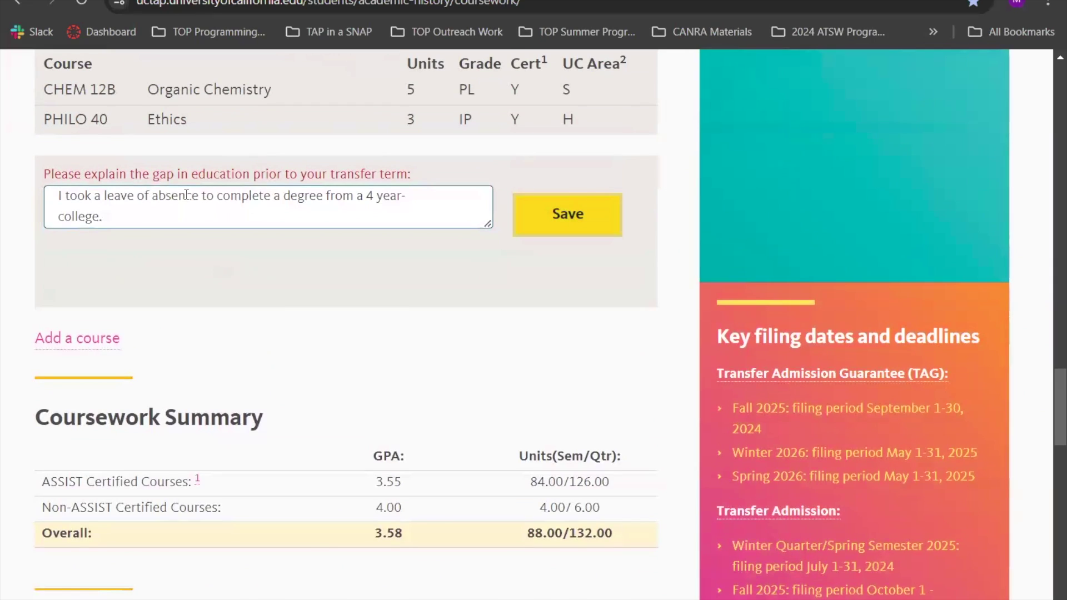
scroll(271, 206, "down", 1)
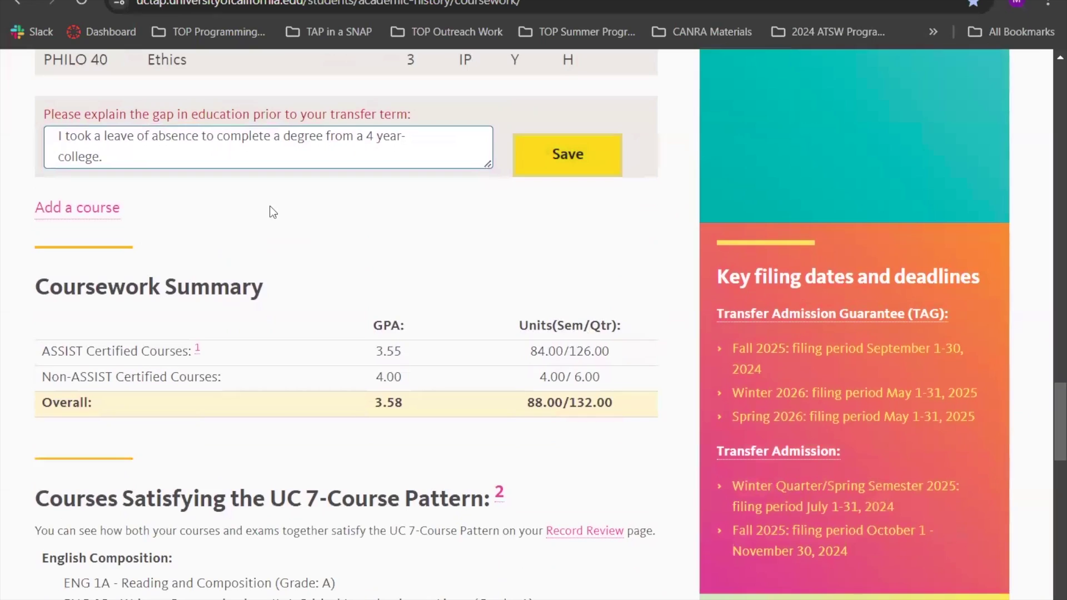
scroll(270, 207, "down", 1)
Open the Exams section of the academic history and review its instructions and the table of added exams.
scroll(270, 207, "up", 15)
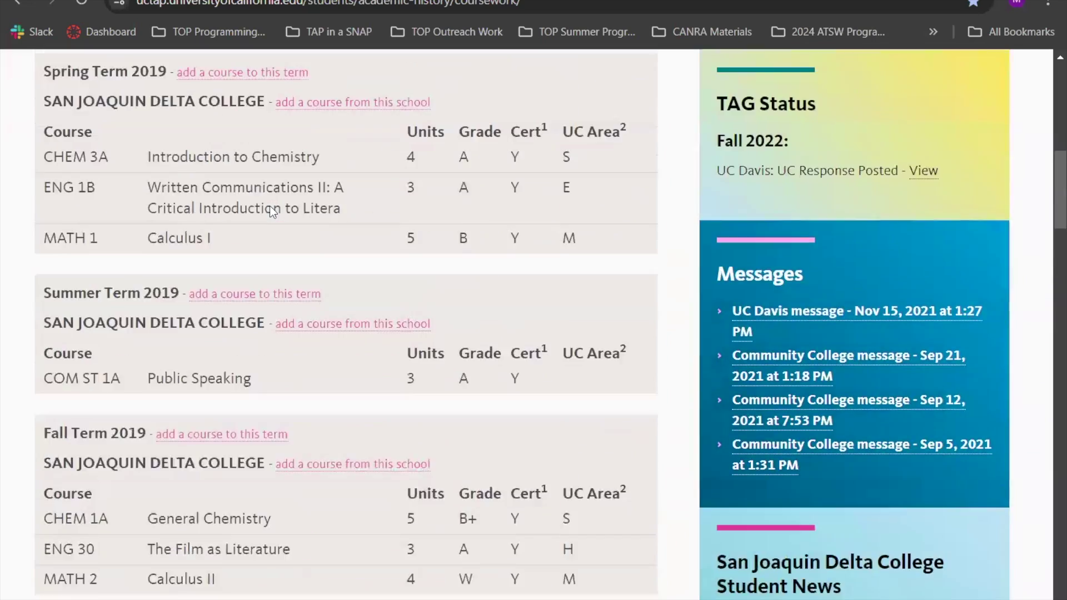
scroll(775, 336, "down", 3)
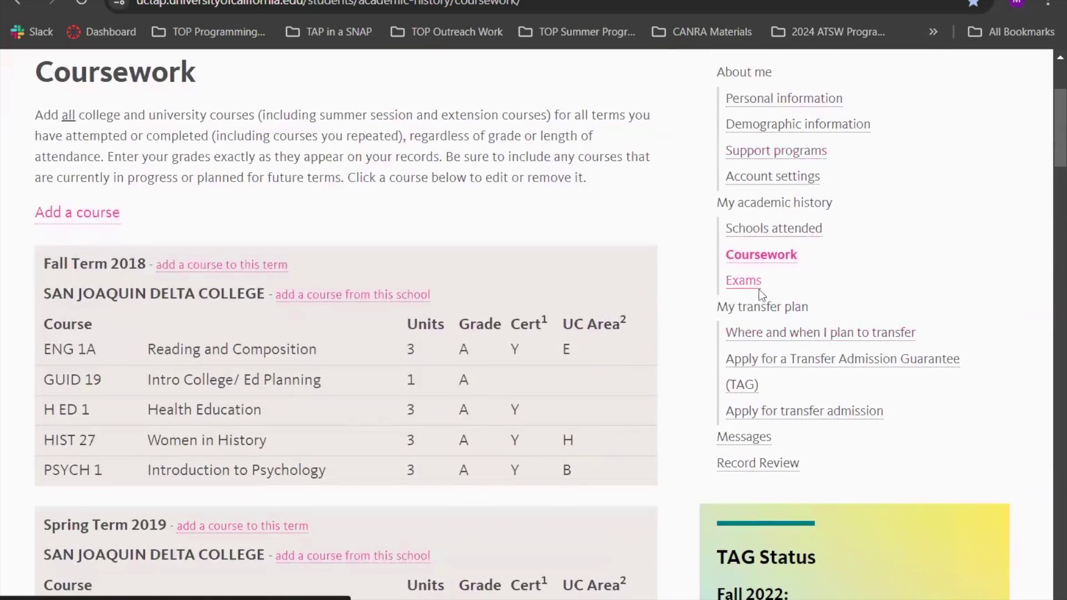
left_click(749, 280)
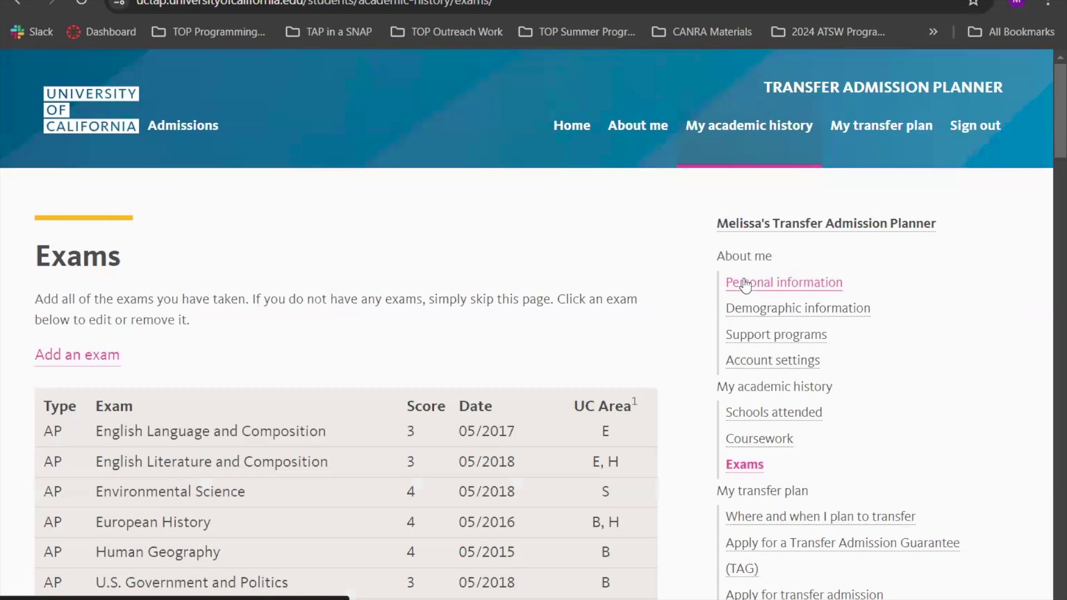
scroll(483, 282, "down", 2)
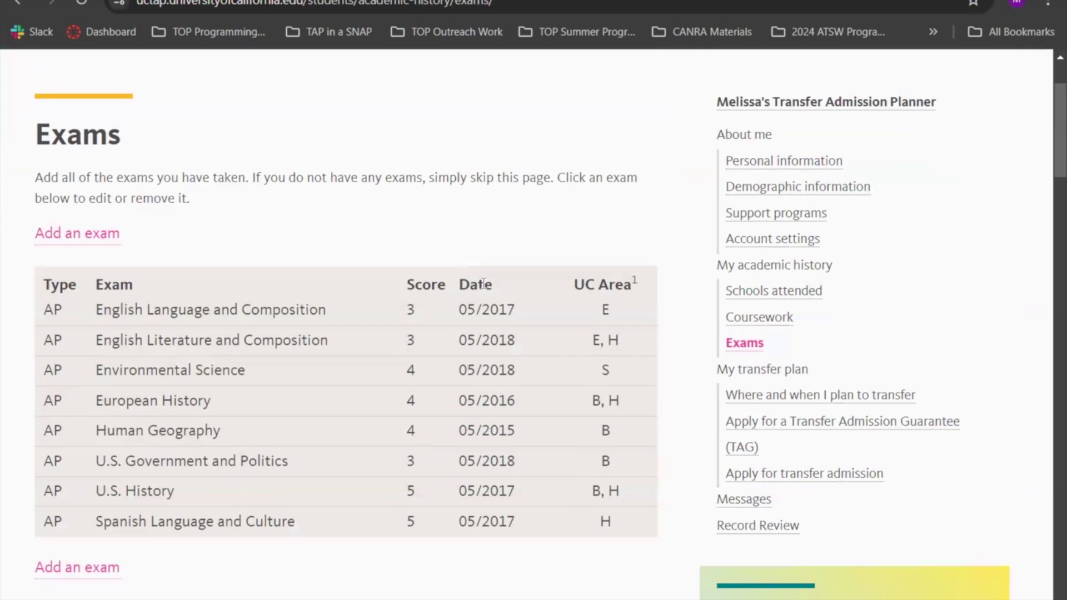
scroll(483, 284, "down", 1)
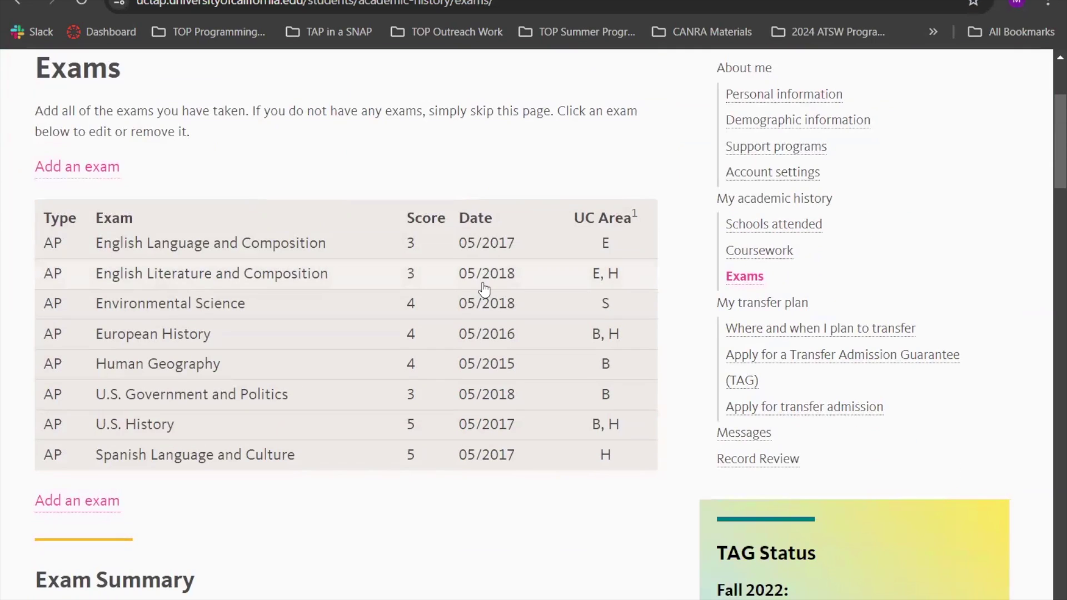
Search the available exams for IB to view the Individuals and Societies entry form, and cancel adding the exam.
left_click(104, 180)
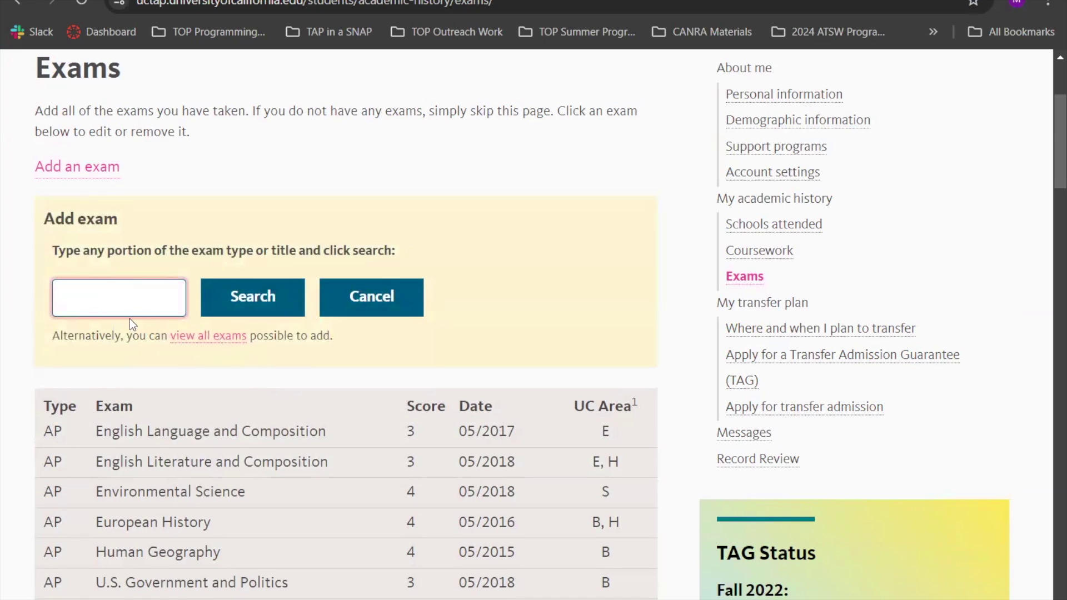
type("IB")
left_click(253, 294)
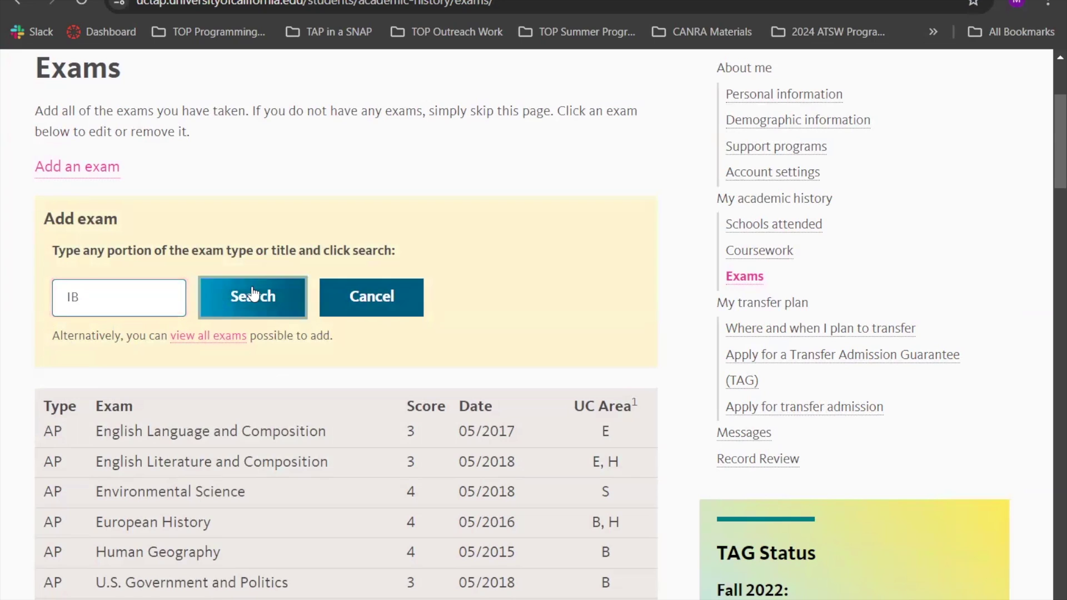
scroll(252, 292, "down", 3)
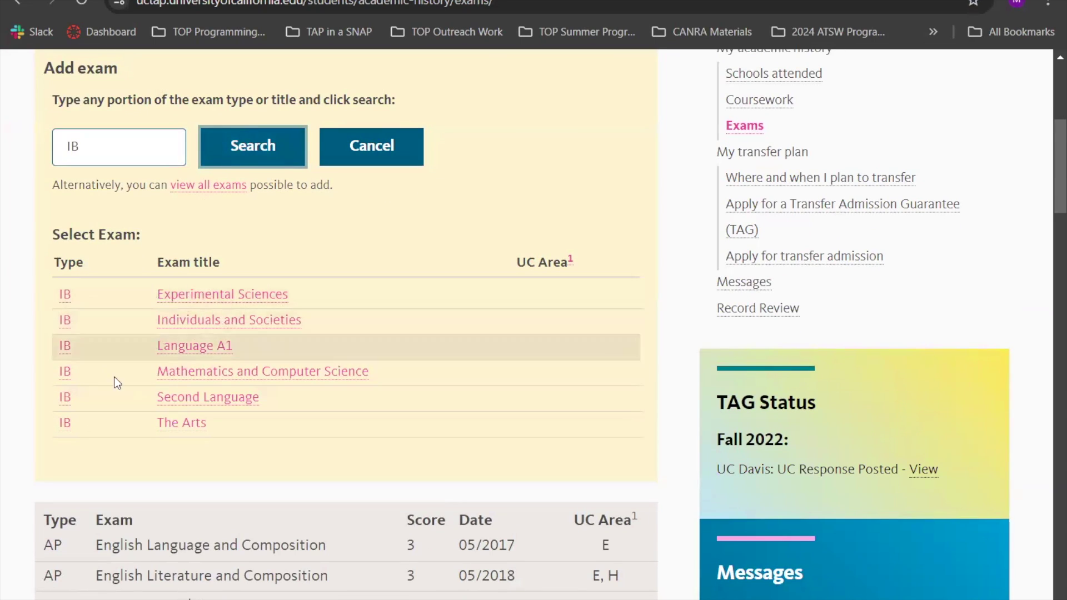
left_click(224, 327)
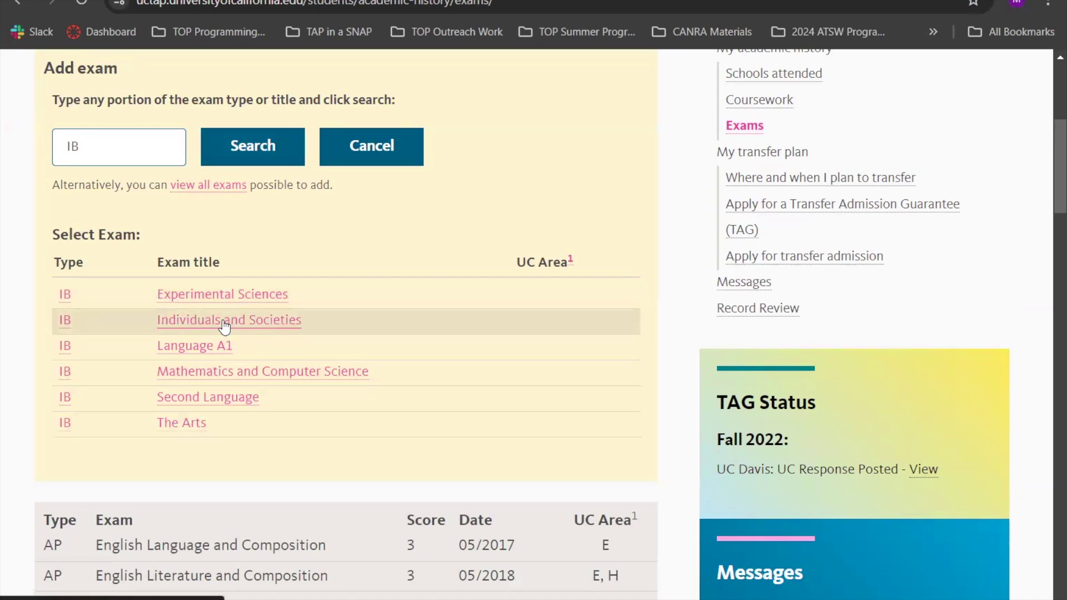
scroll(222, 319, "down", 2)
scroll(195, 175, "up", 1)
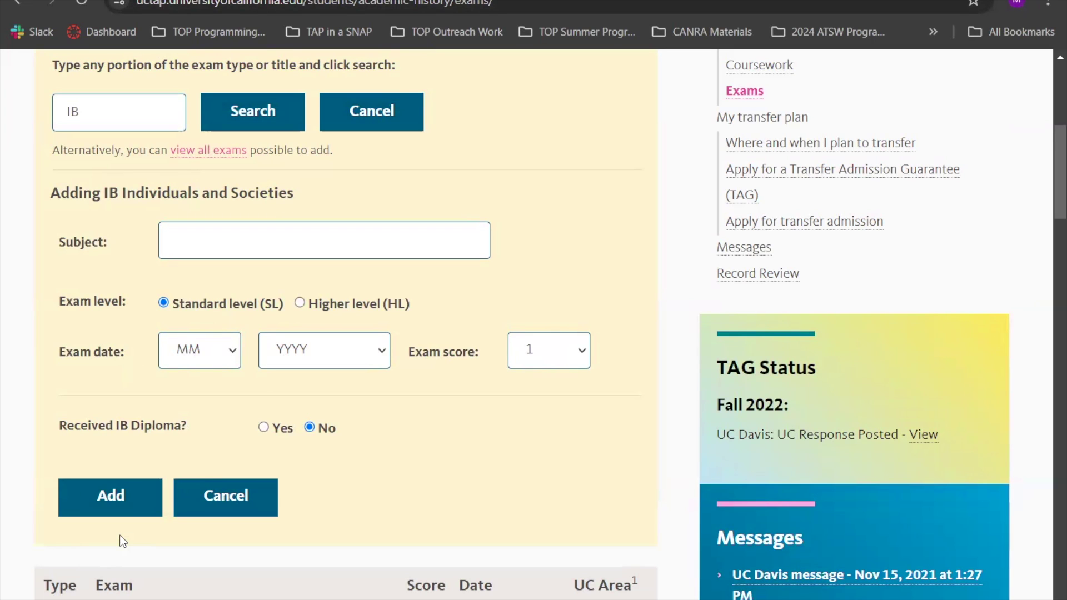
left_click(405, 103)
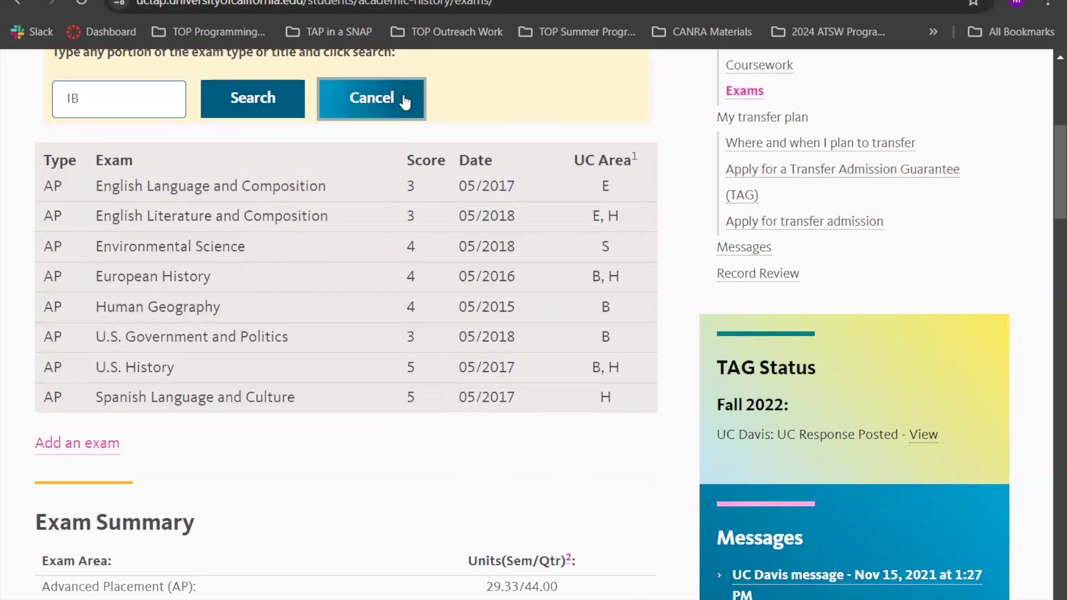
Examine the listed AP exams with their scores, dates and UC areas, down to the Exam Summary.
scroll(277, 401, "up", 5)
scroll(387, 389, "down", 3)
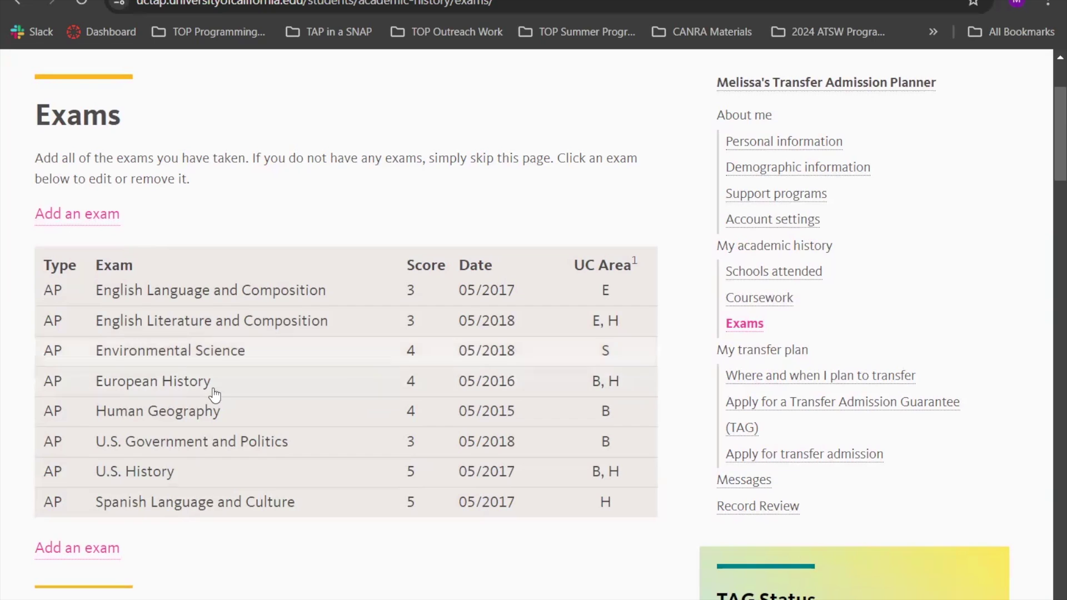
scroll(212, 393, "down", 1)
scroll(118, 184, "up", 3)
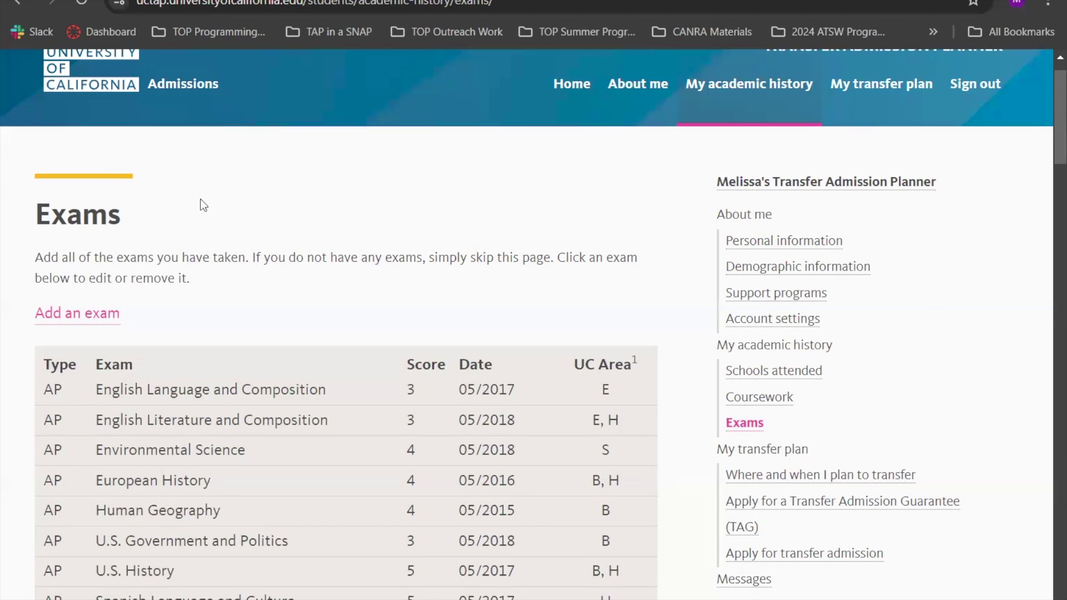
scroll(200, 206, "down", 1)
scroll(319, 200, "down", 4)
scroll(319, 200, "up", 4)
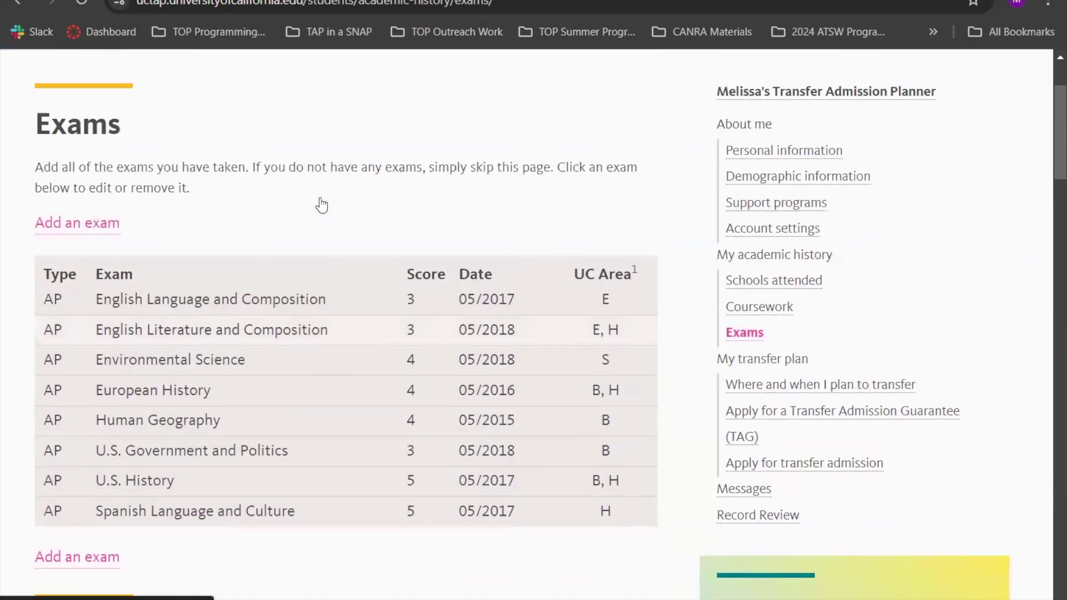
scroll(218, 361, "down", 2)
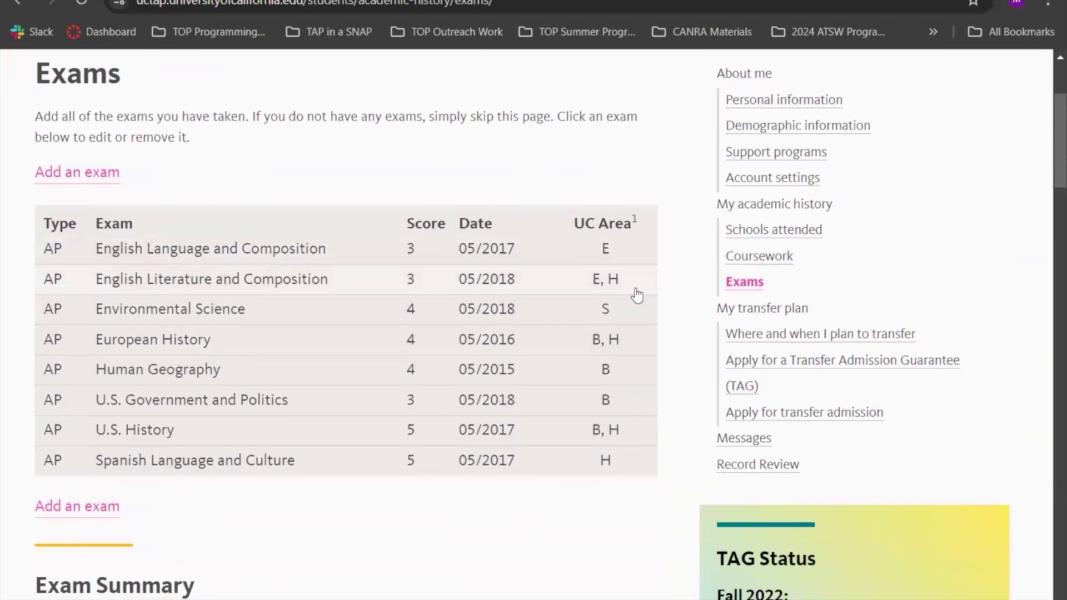
scroll(639, 295, "down", 2)
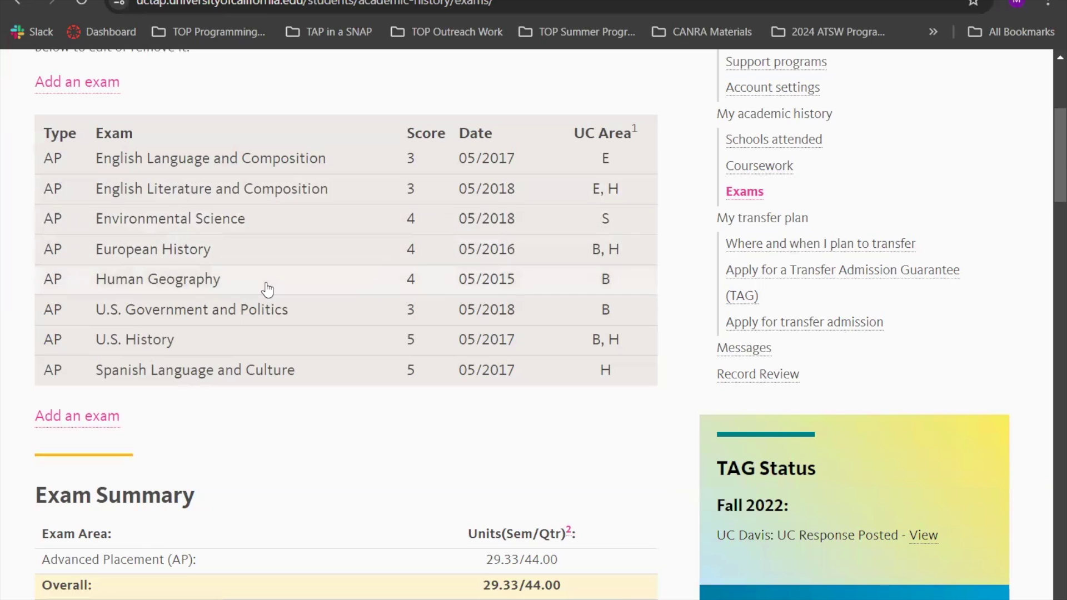
Open the Where and when I plan to transfer section and view the available transfer terms, keeping Fall 2025.
scroll(420, 247, "down", 1)
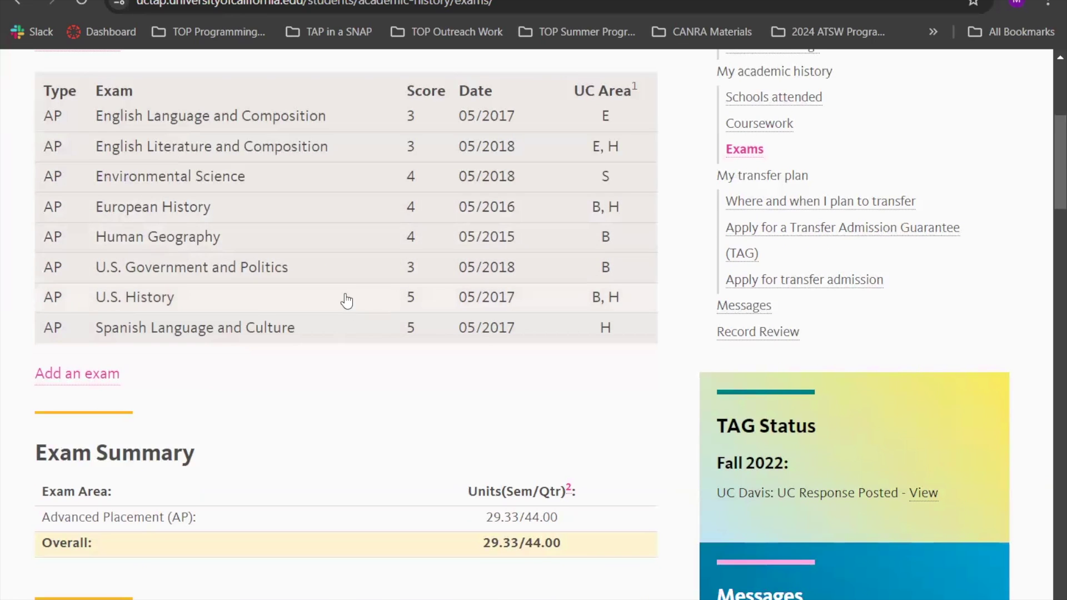
scroll(342, 300, "up", 5)
scroll(848, 467, "down", 2)
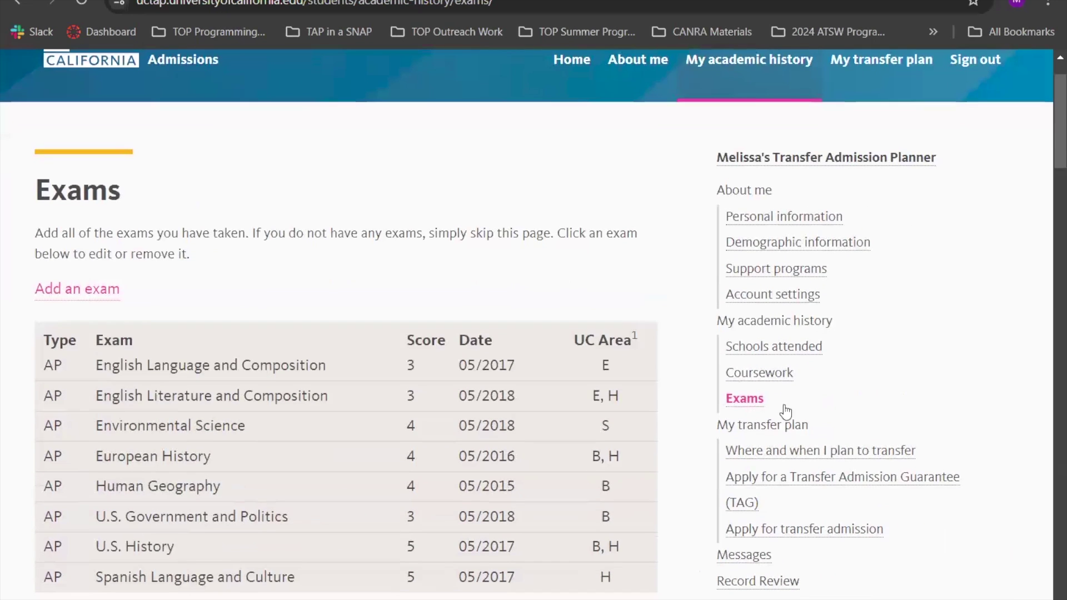
left_click(796, 450)
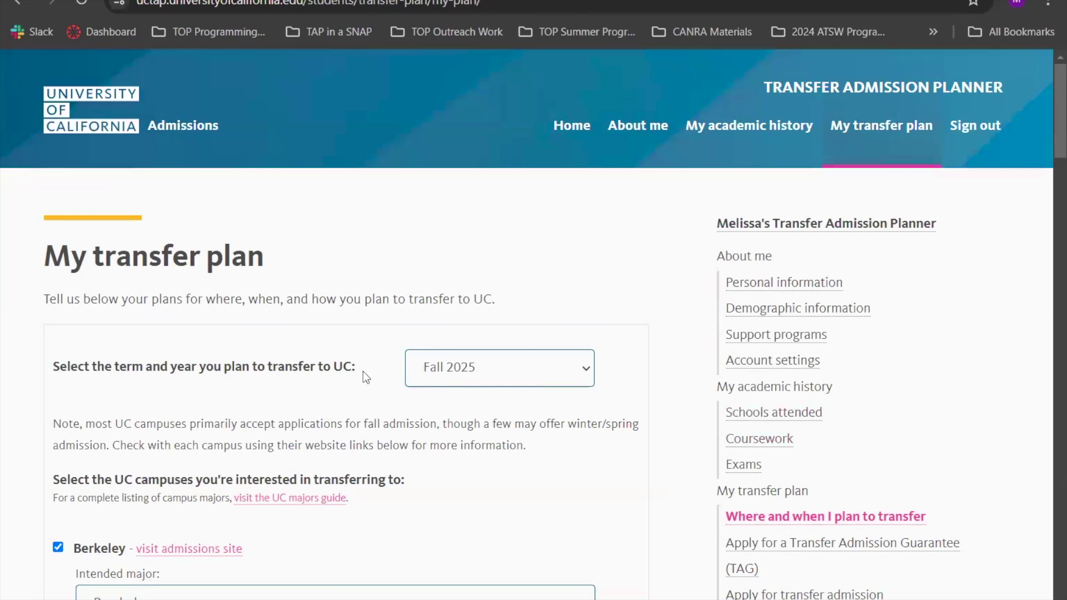
scroll(293, 391, "down", 1)
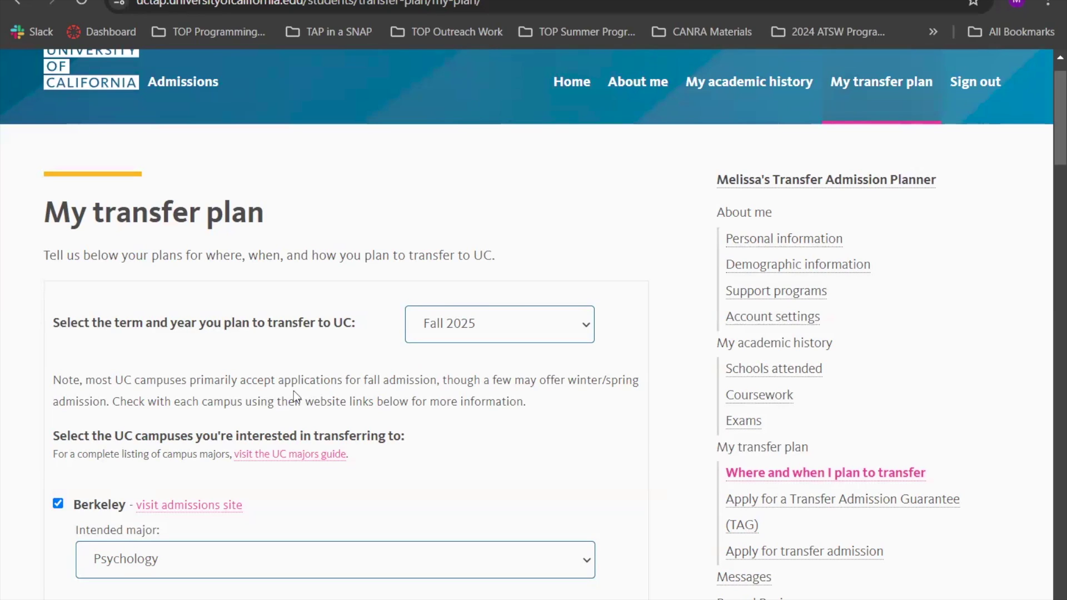
scroll(369, 327, "down", 1)
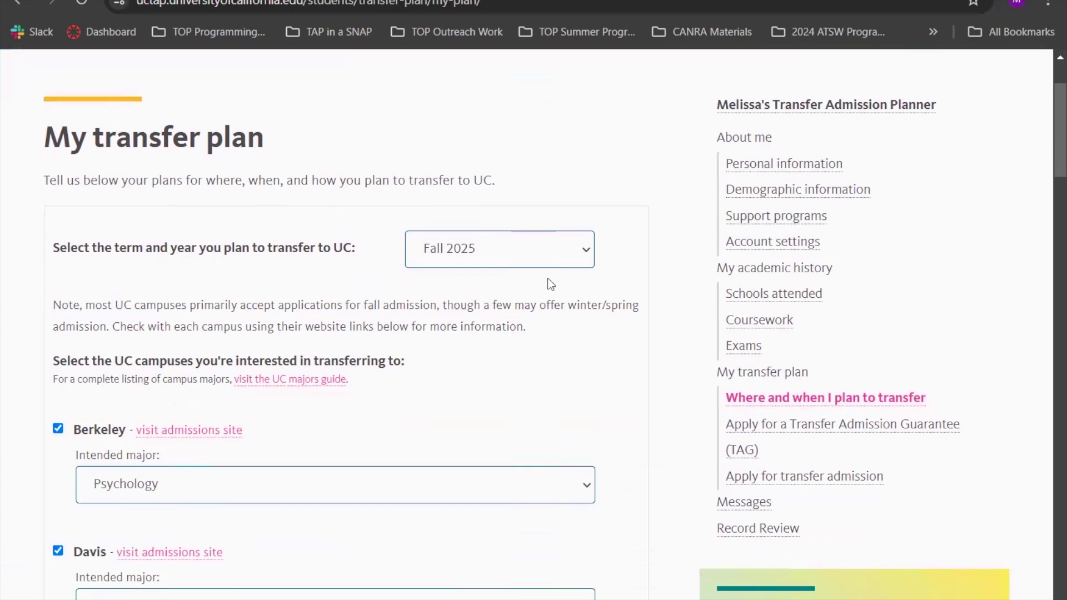
left_click(576, 258)
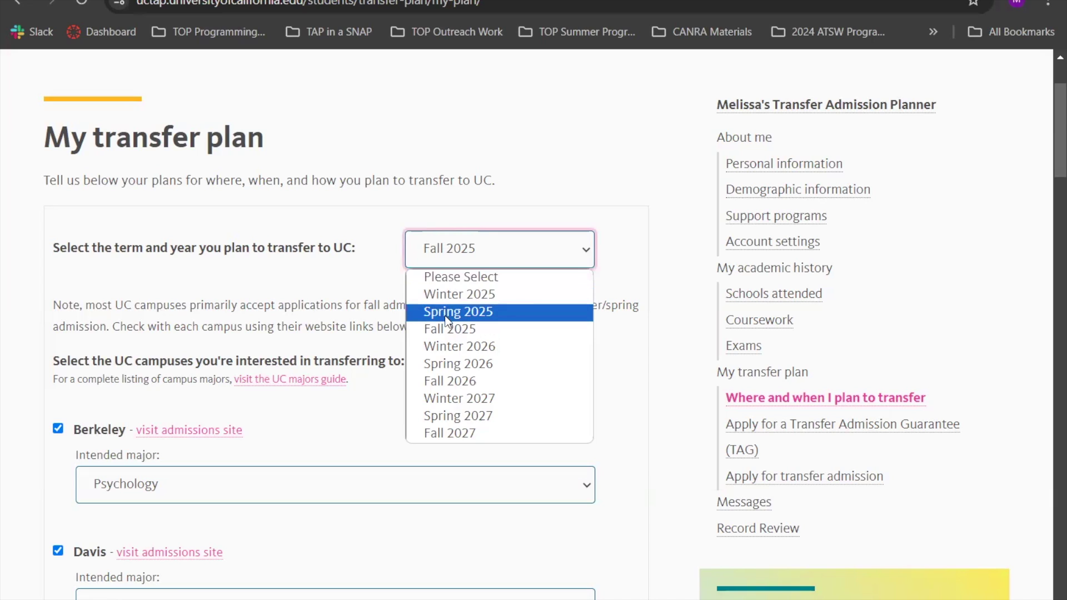
left_click(328, 300)
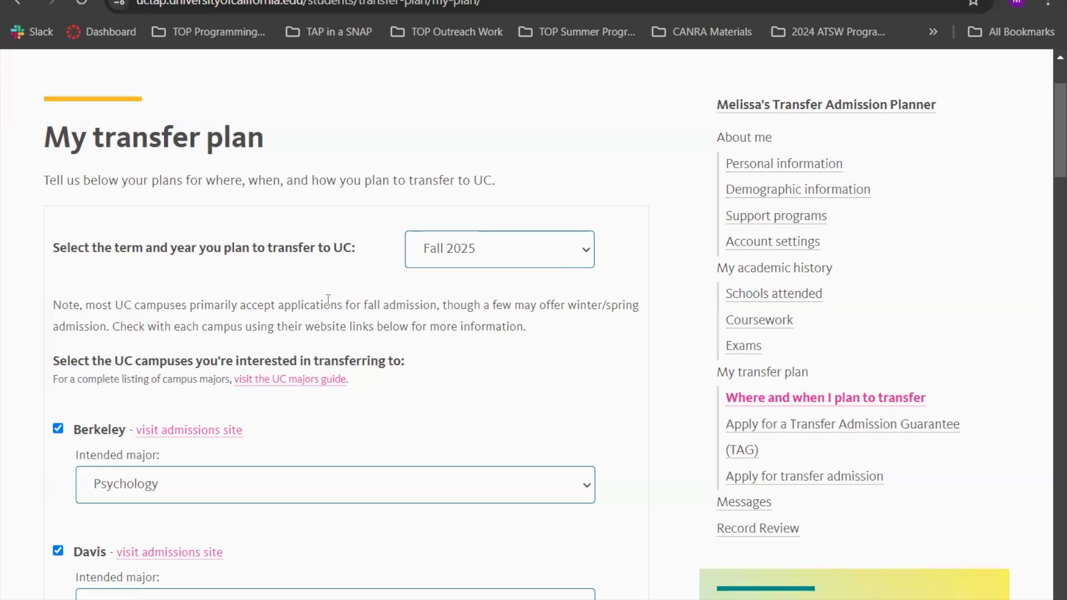
Review the UC campus choices and view the list of intended majors for Berkeley, keeping Psychology.
scroll(244, 250, "down", 2)
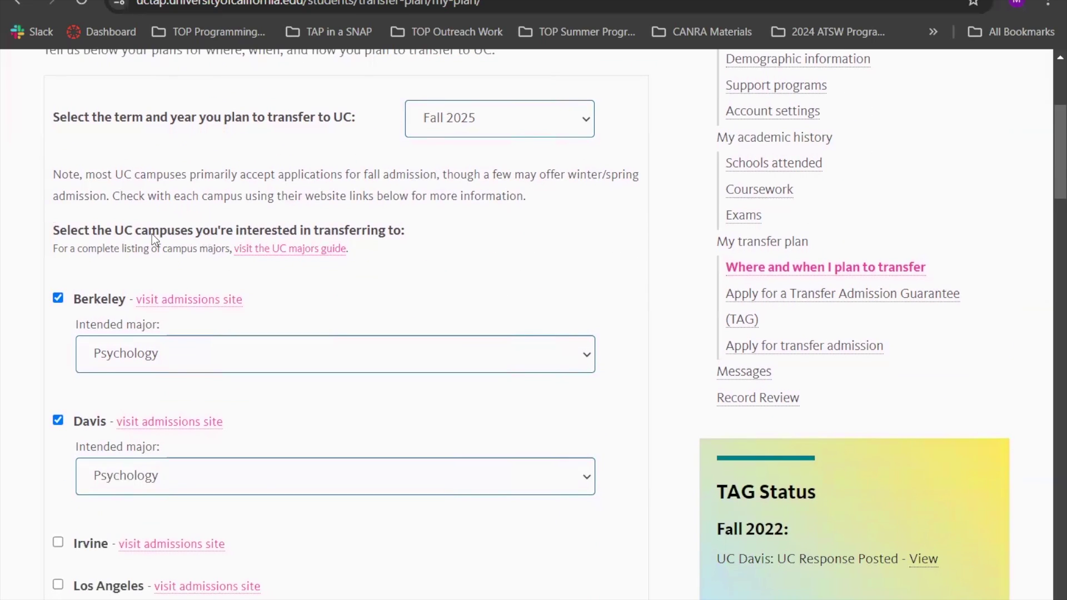
scroll(155, 240, "down", 1)
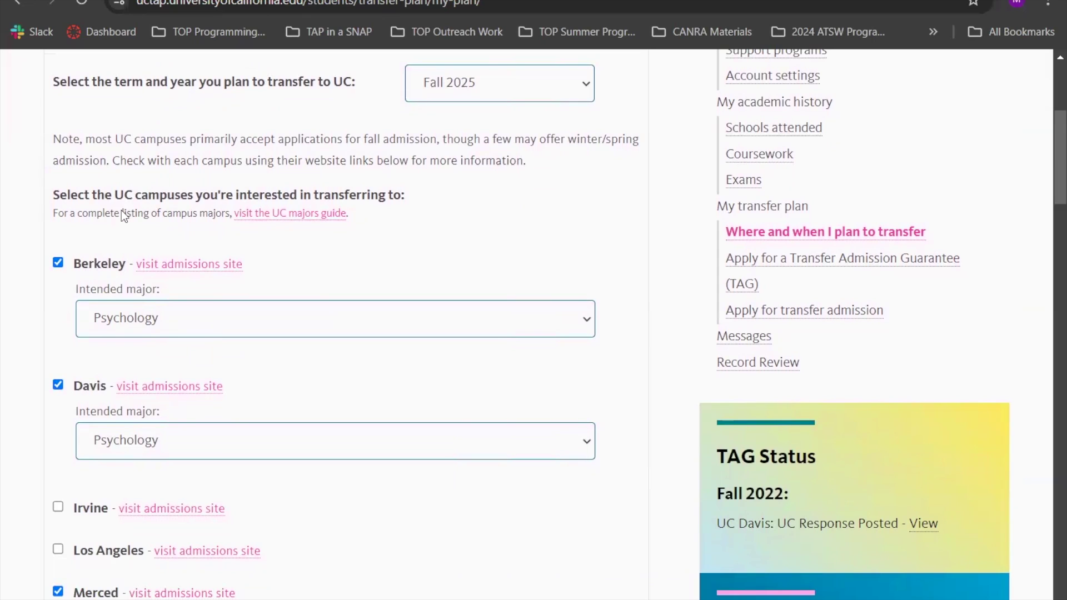
scroll(383, 185, "down", 1)
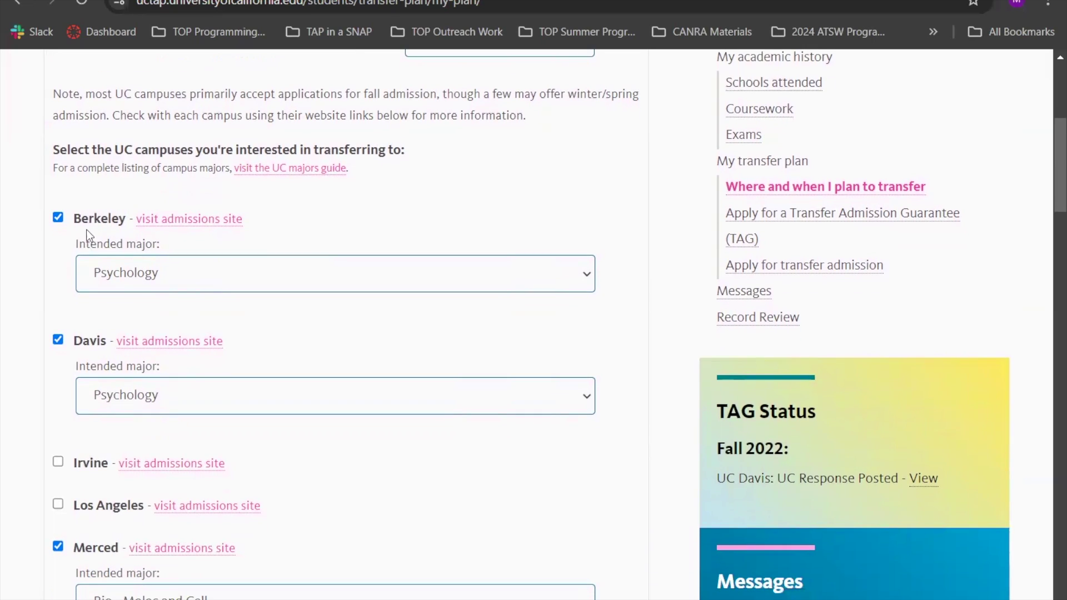
left_click(441, 275)
scroll(346, 426, "down", 4)
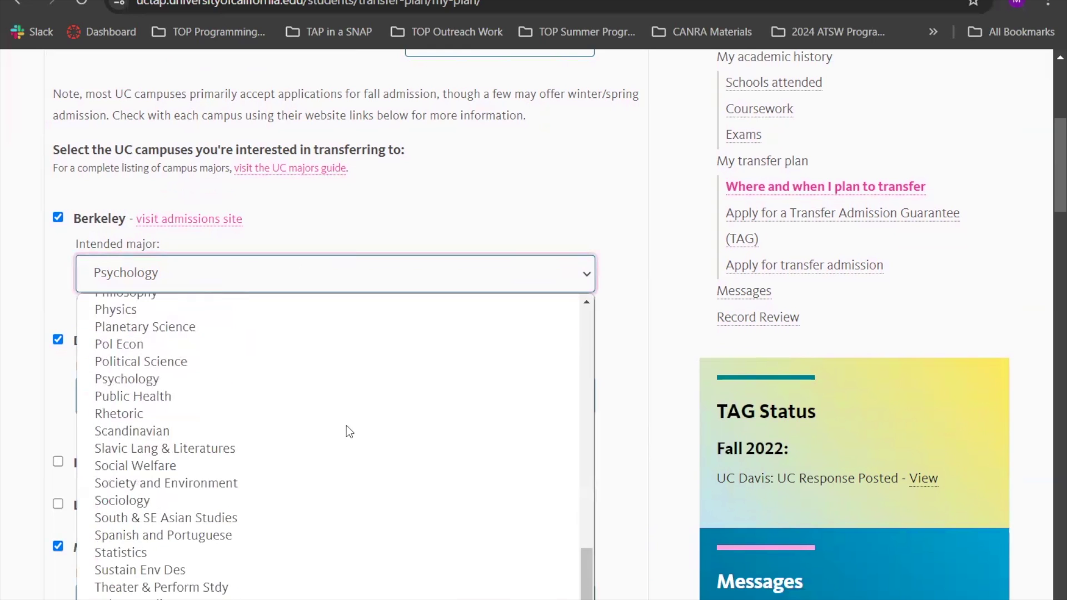
left_click(441, 191)
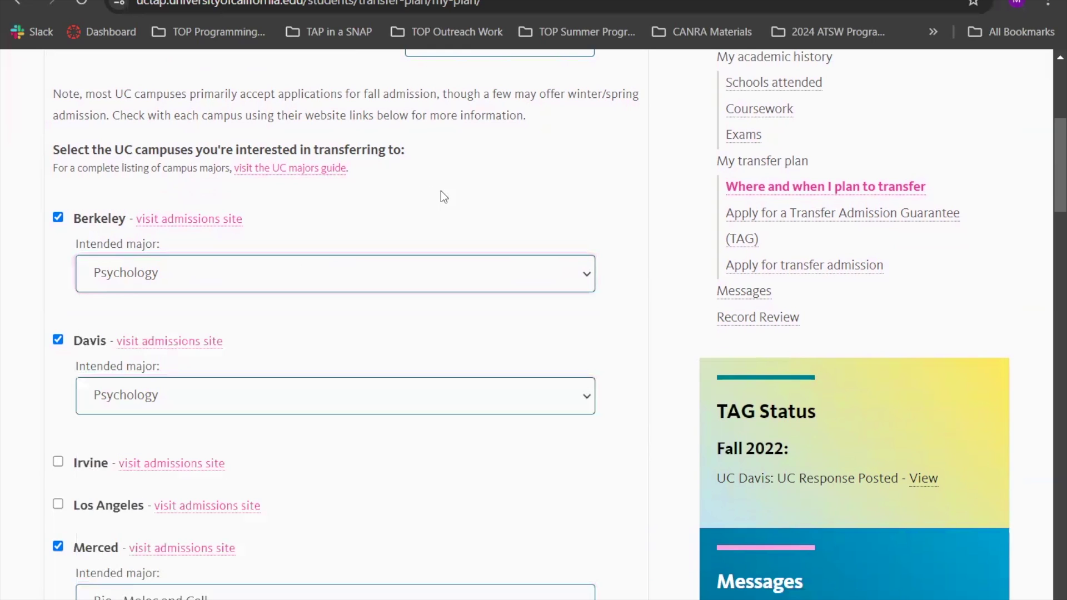
Review the remaining campus choices and the selected UC transfer programs, and save the transfer plan.
scroll(441, 191, "down", 3)
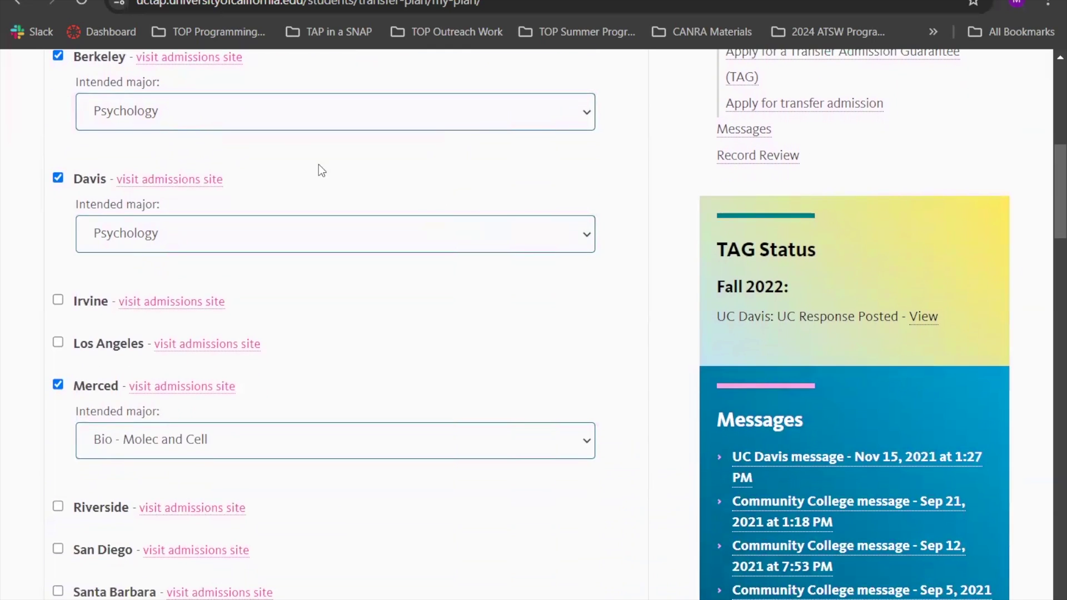
scroll(321, 170, "down", 6)
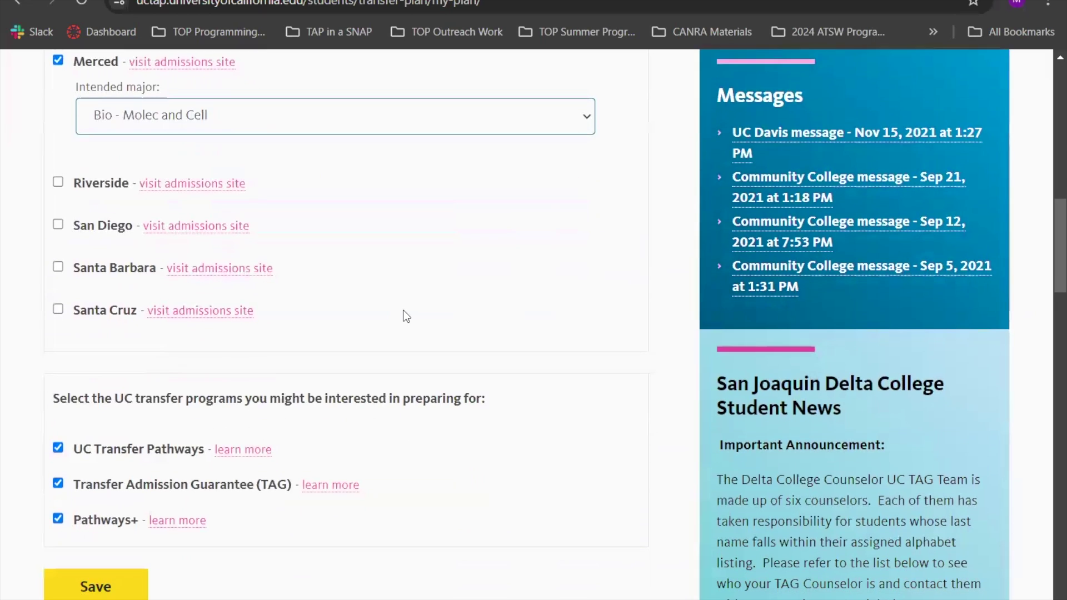
scroll(227, 408, "down", 1)
scroll(185, 340, "down", 1)
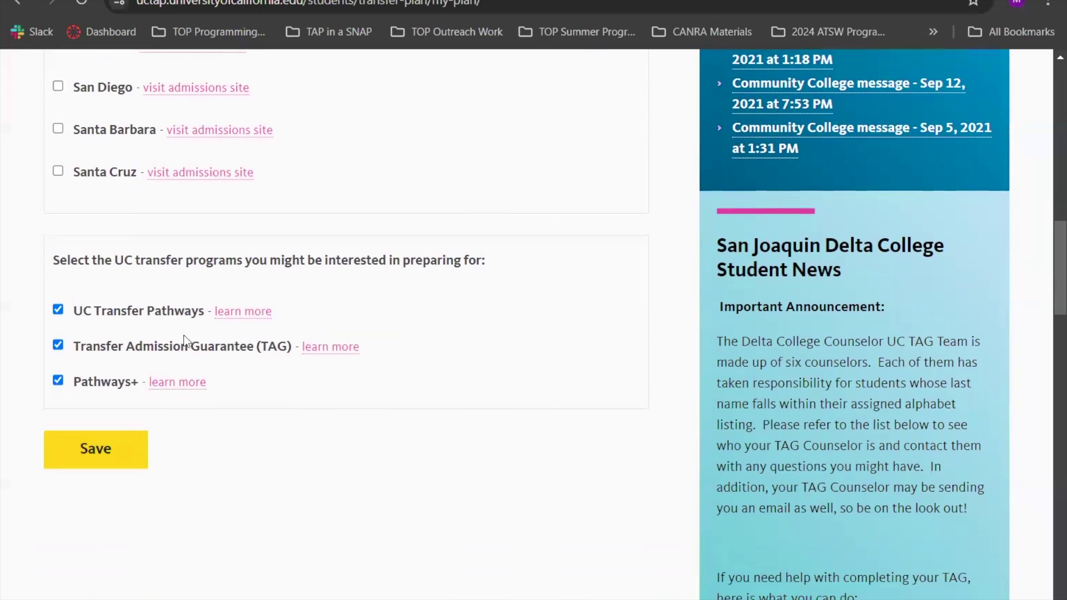
scroll(172, 259, "down", 1)
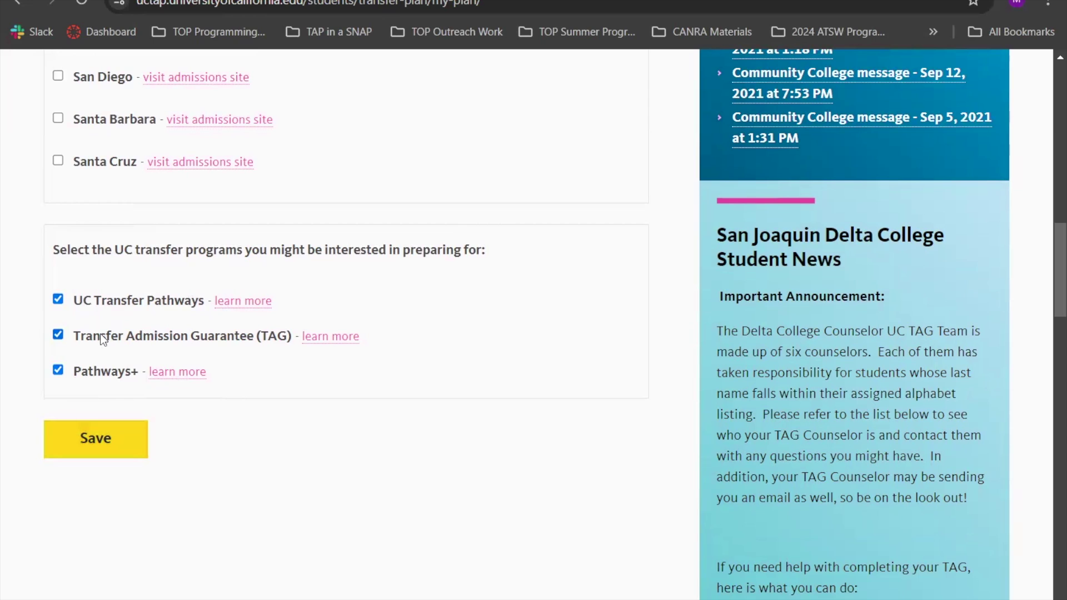
left_click(95, 438)
scroll(345, 407, "up", 8)
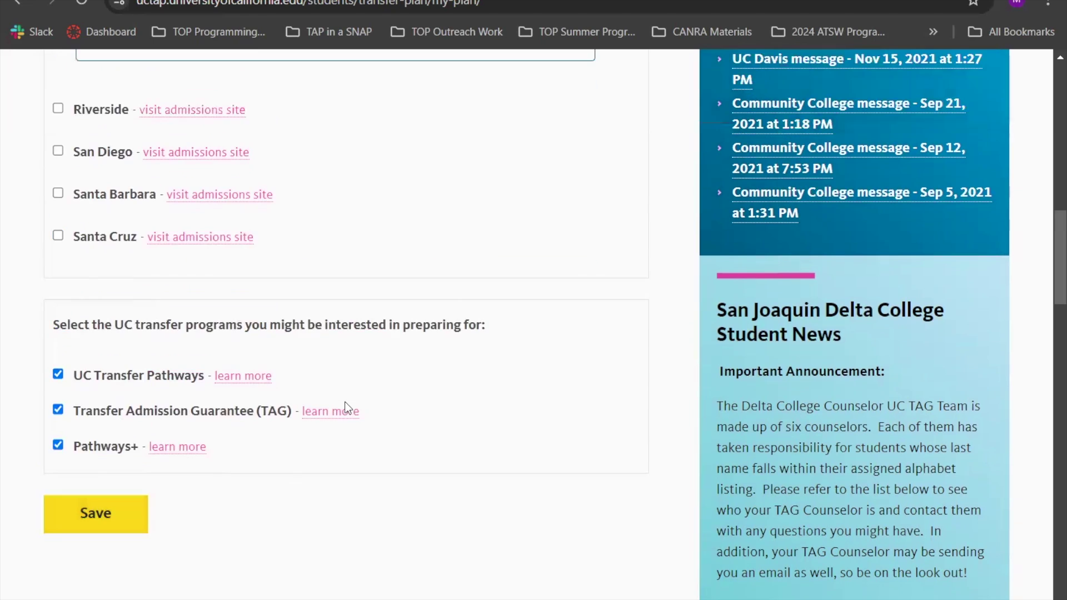
scroll(199, 445, "down", 5)
scroll(198, 445, "down", 4)
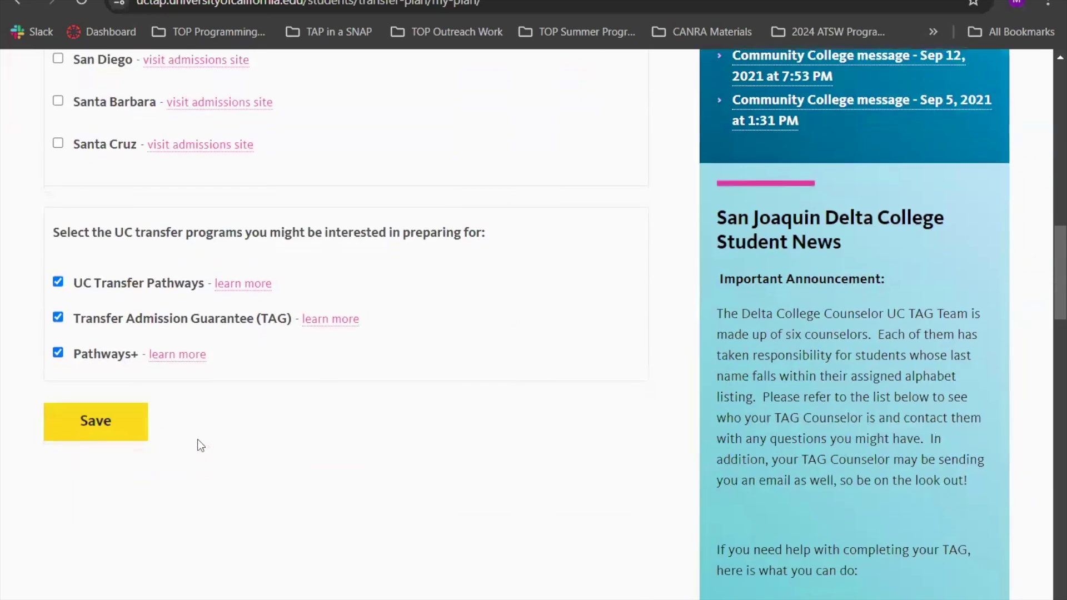
left_click(81, 418)
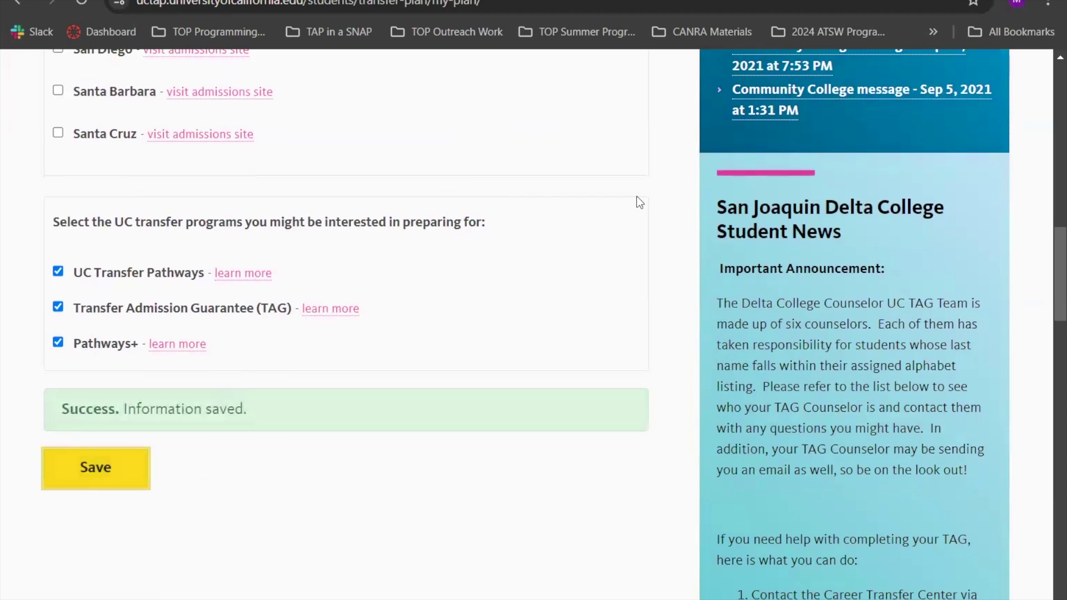
Open the Apply for a Transfer Admission Guarantee (TAG) section and go to its term and campus choices.
scroll(639, 202, "up", 15)
scroll(640, 202, "down", 3)
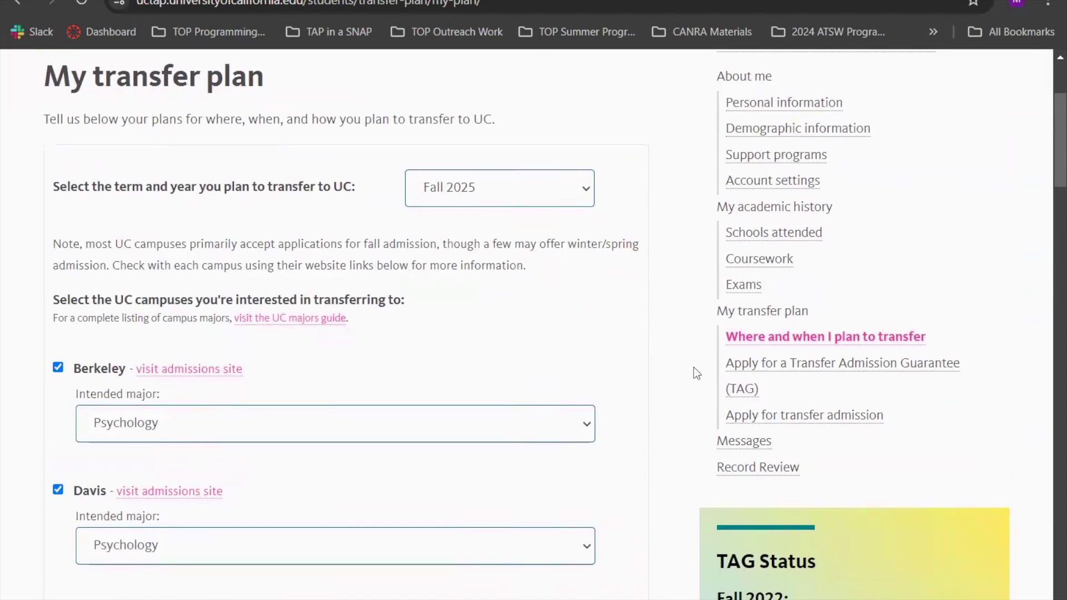
scroll(693, 372, "down", 2)
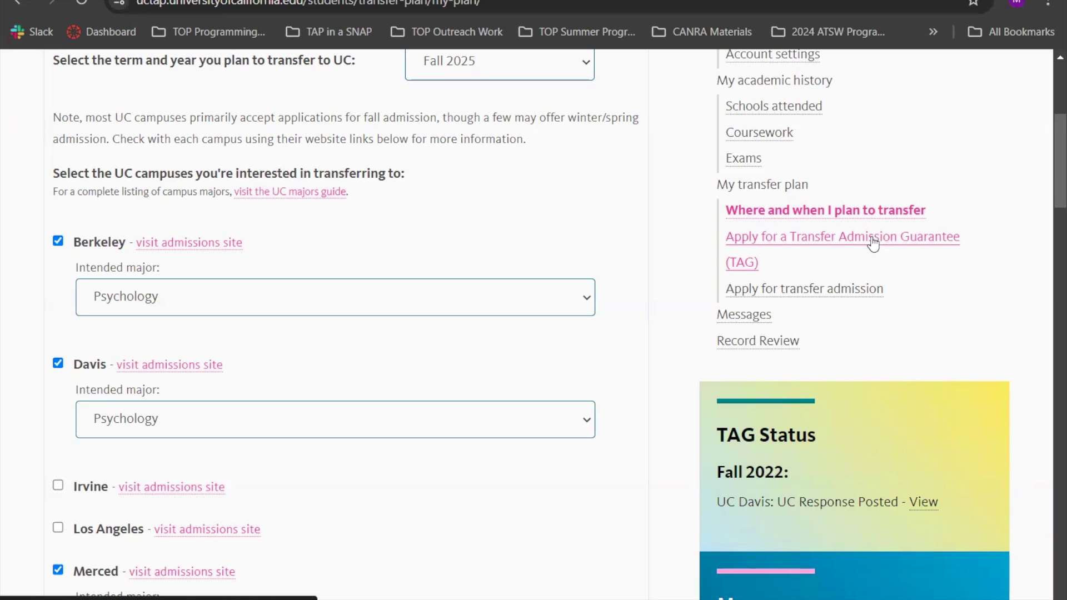
left_click(899, 236)
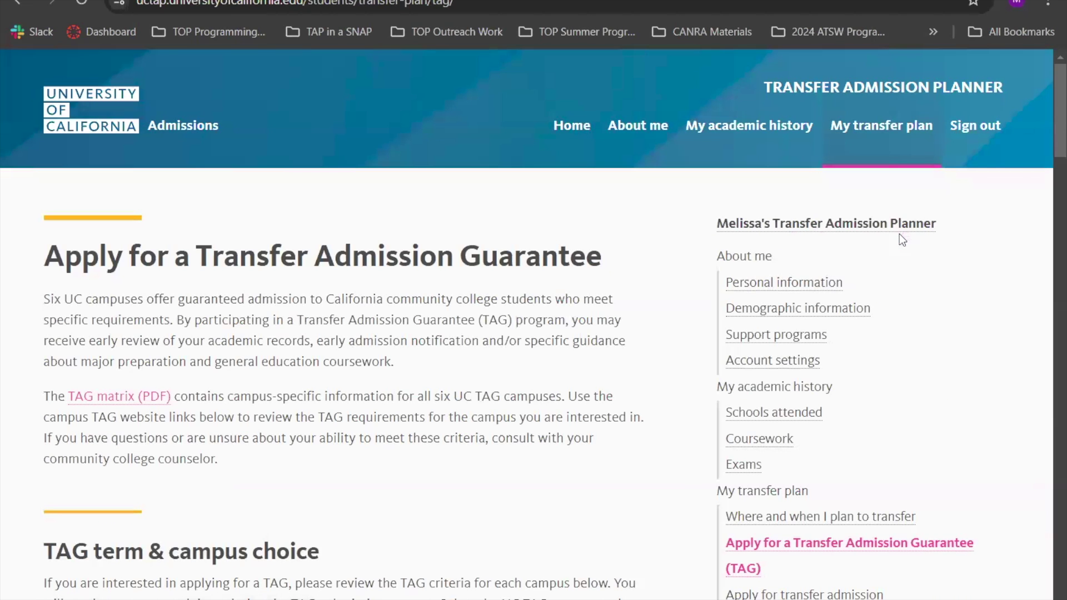
scroll(514, 317, "down", 2)
scroll(514, 317, "down", 4)
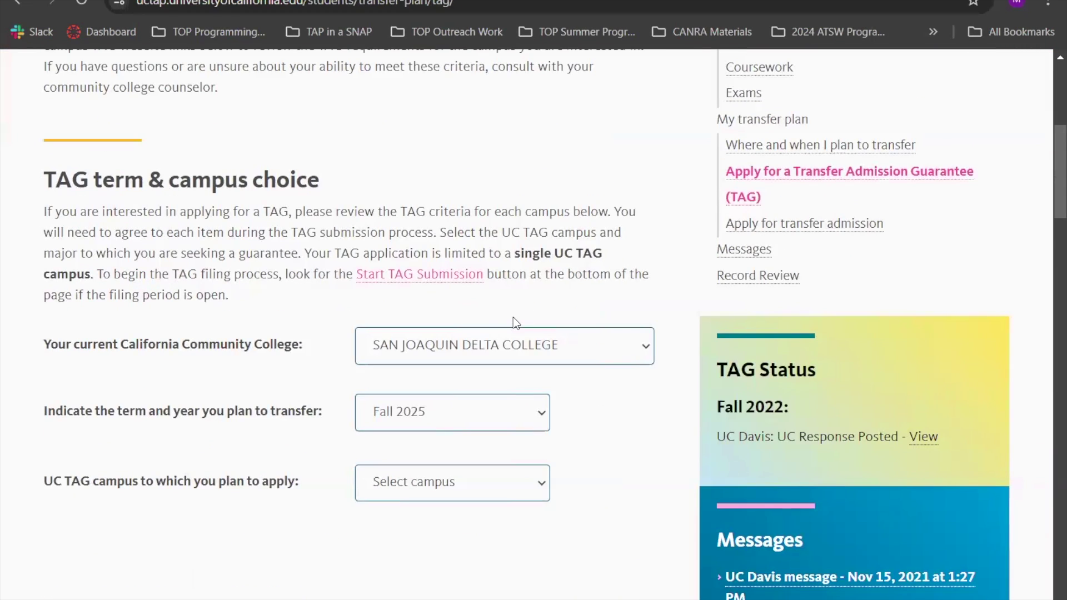
Choose Davis as the UC TAG campus to apply to.
scroll(206, 381, "down", 2)
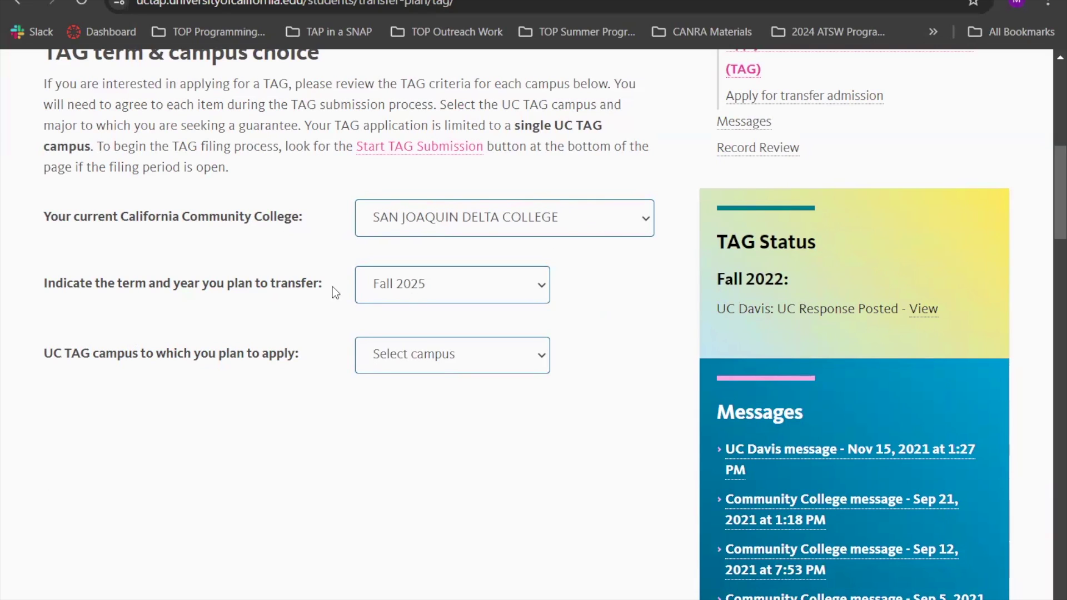
scroll(267, 289, "down", 1)
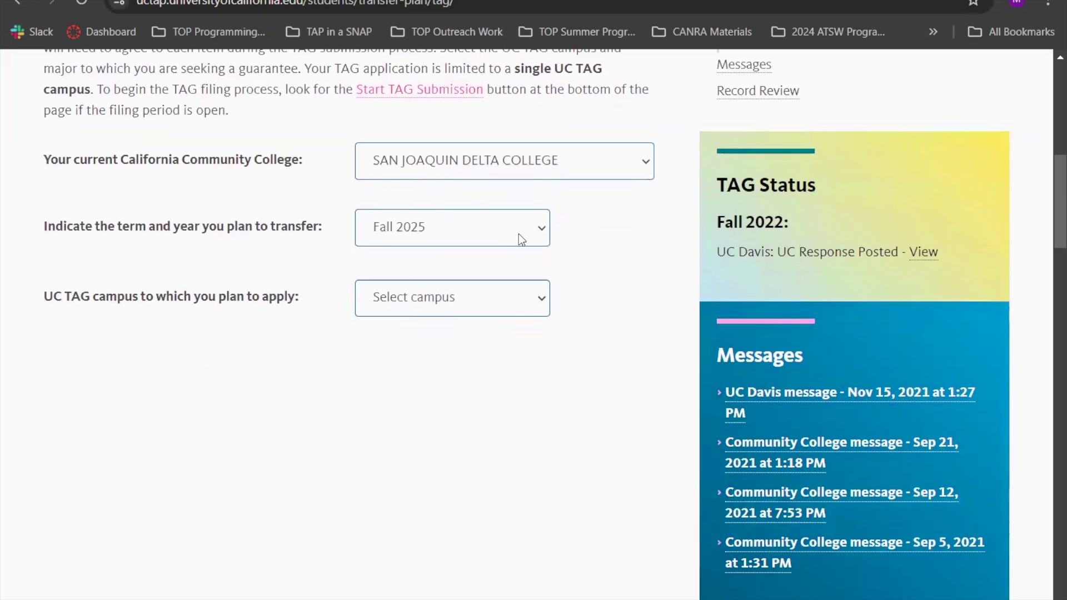
left_click(459, 306)
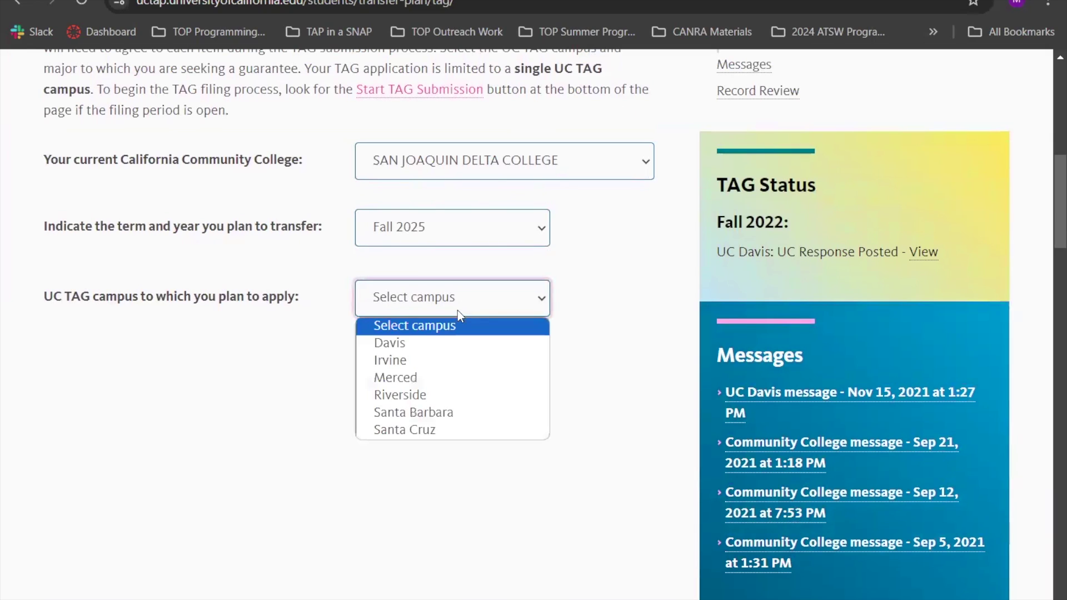
left_click(413, 349)
scroll(414, 352, "down", 2)
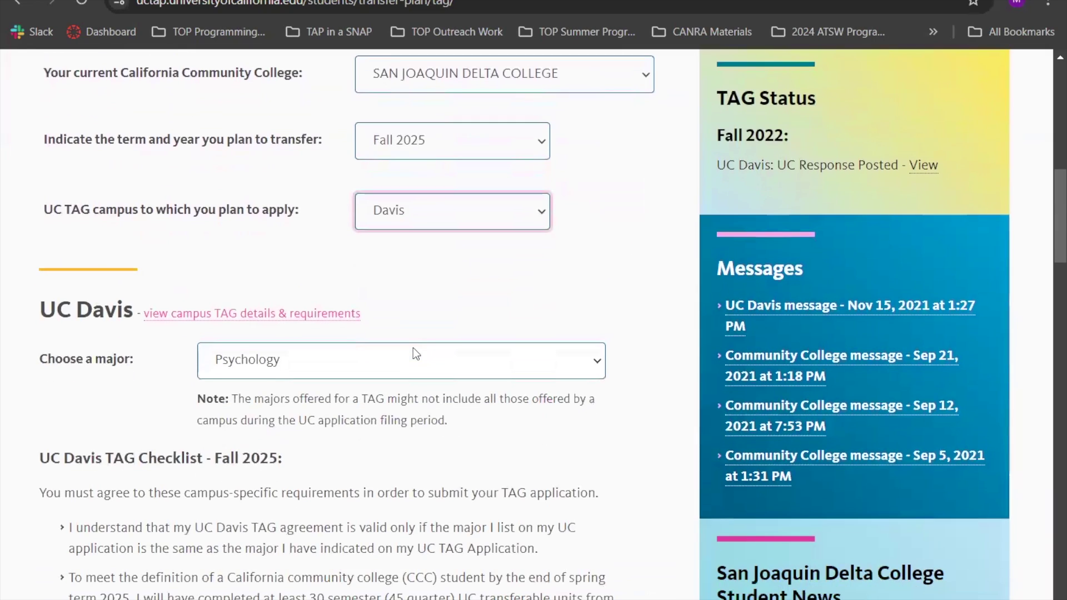
Examine the TAG term and campus instructions, the UC Davis major choice and the start of its TAG checklist.
scroll(517, 423, "up", 2)
scroll(316, 322, "down", 2)
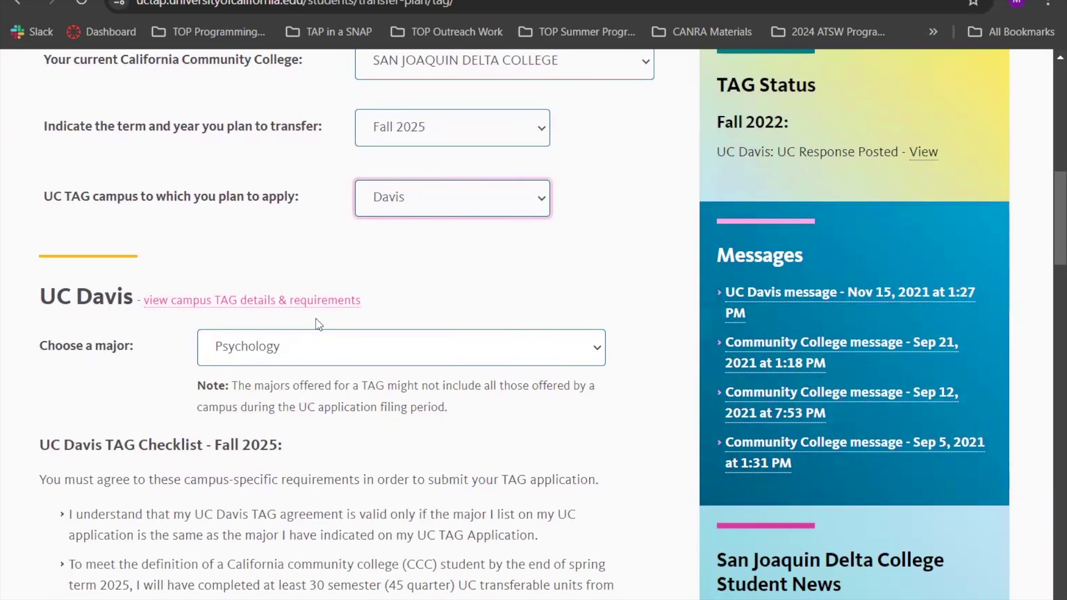
scroll(218, 214, "down", 1)
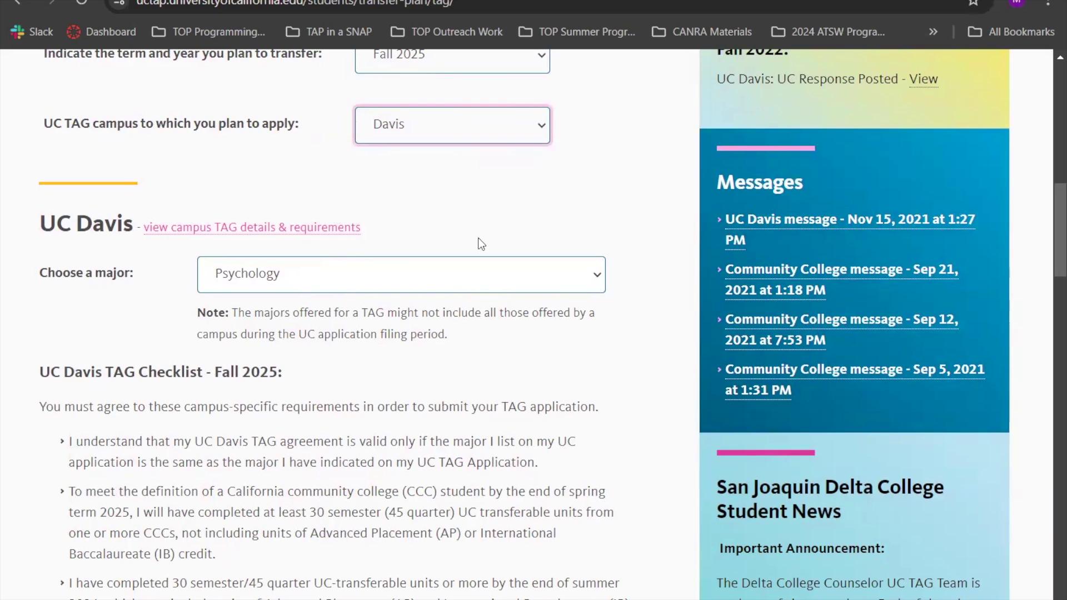
scroll(481, 244, "up", 2)
scroll(469, 358, "up", 1)
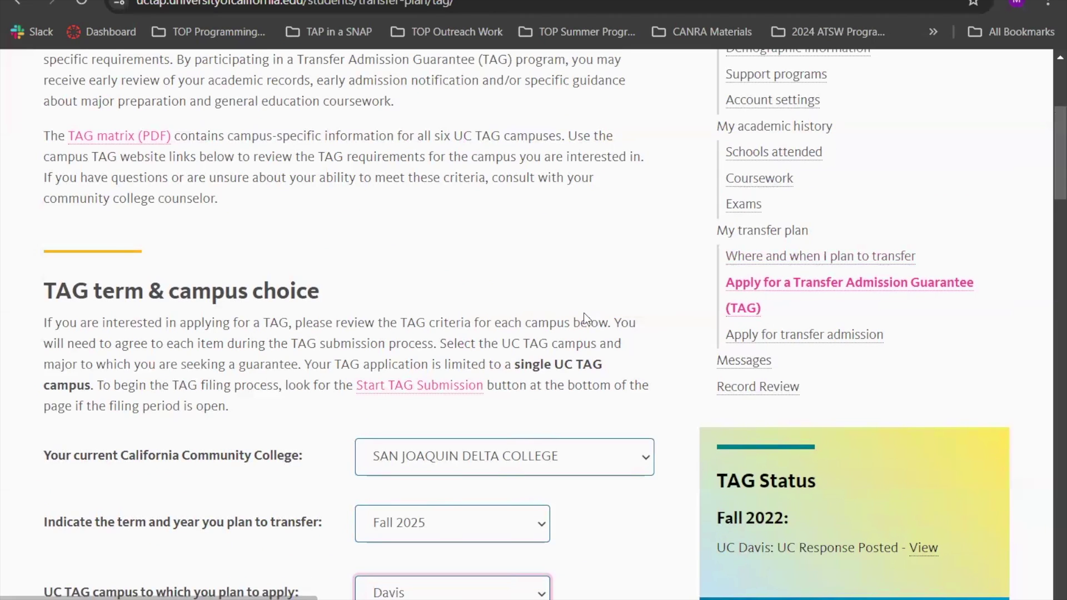
scroll(411, 383, "down", 5)
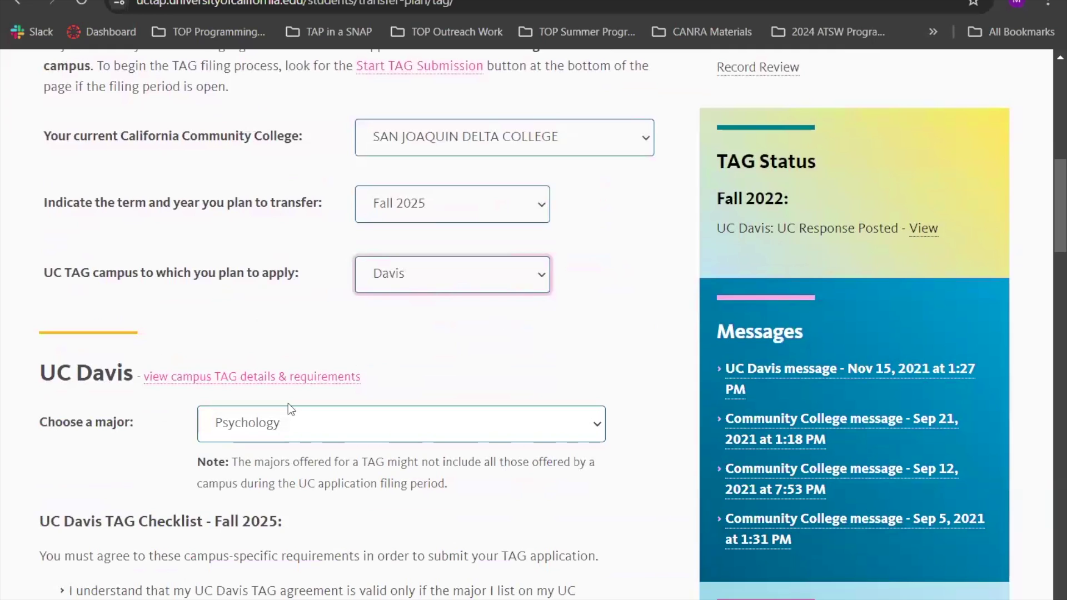
scroll(373, 405, "up", 1)
scroll(295, 438, "down", 1)
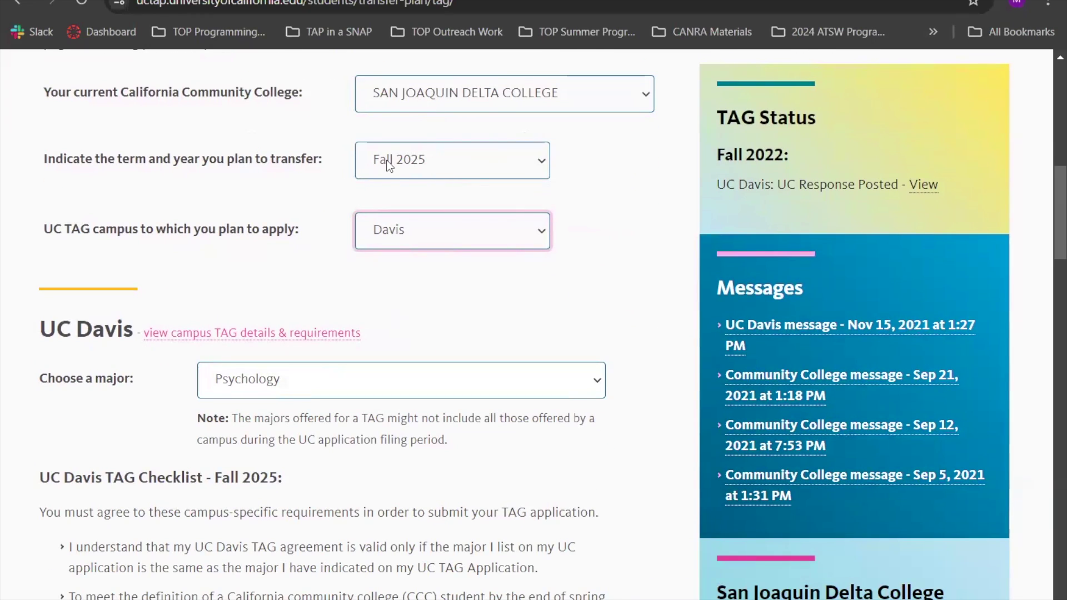
scroll(515, 150, "up", 1)
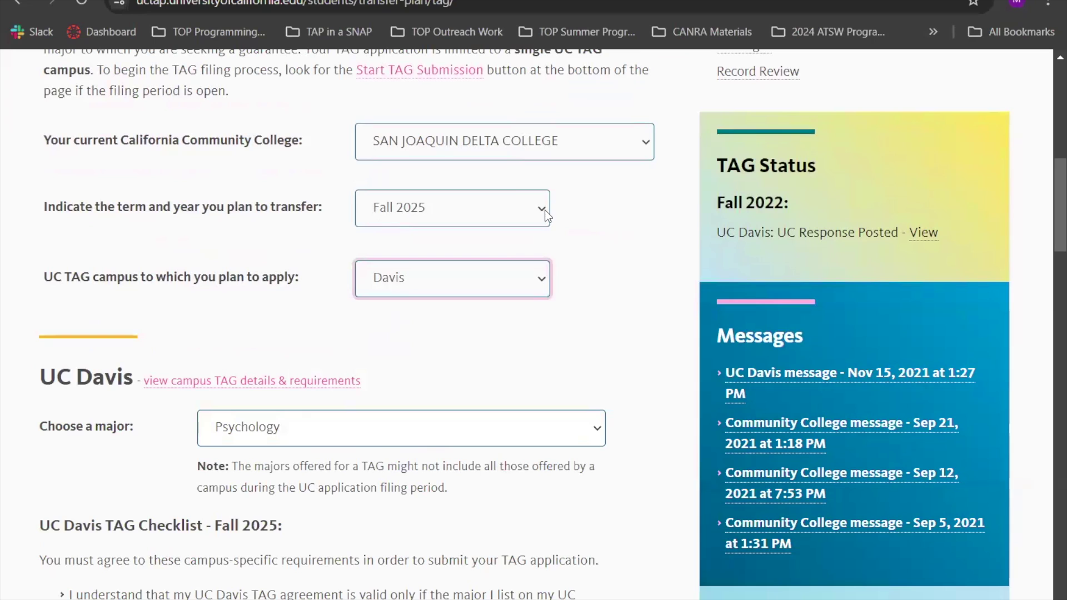
Switch to the TAG matrix document tag-matrix-24-25.pdf to view the campus-specific TAG requirements.
scroll(232, 192, "up", 8)
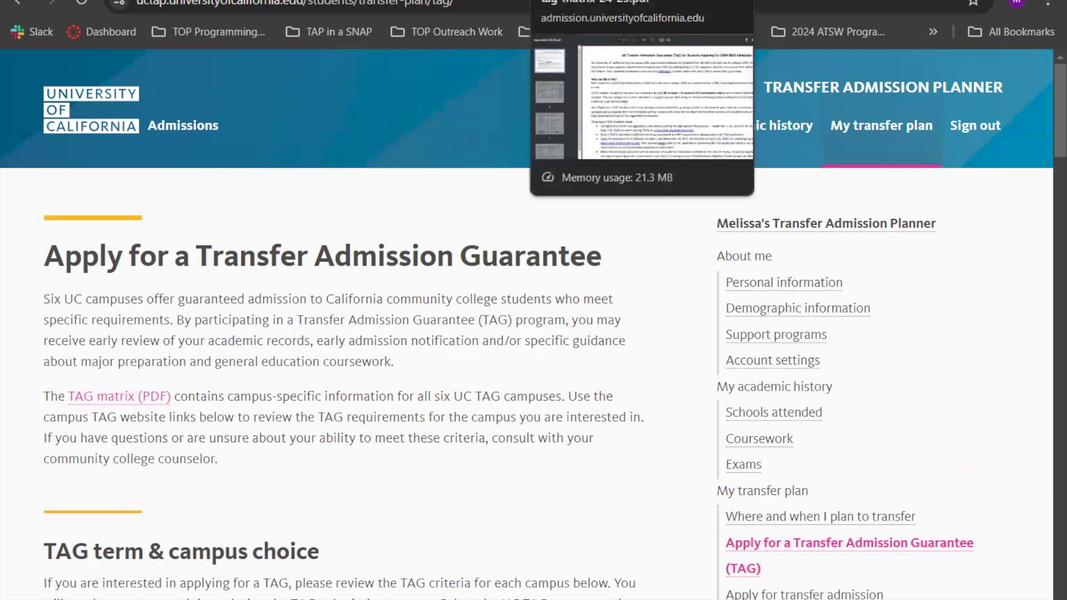
left_click(595, 2)
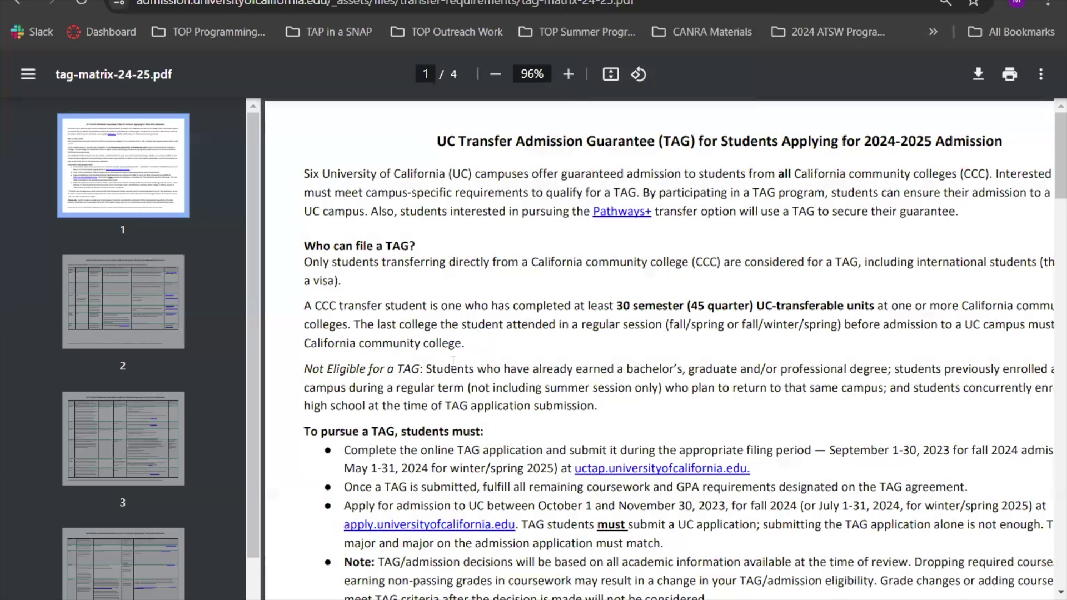
Examine the TAG matrix table of the six participating campuses, including filing periods and excluded majors, and close the document.
scroll(453, 362, "down", 8)
scroll(452, 361, "down", 3)
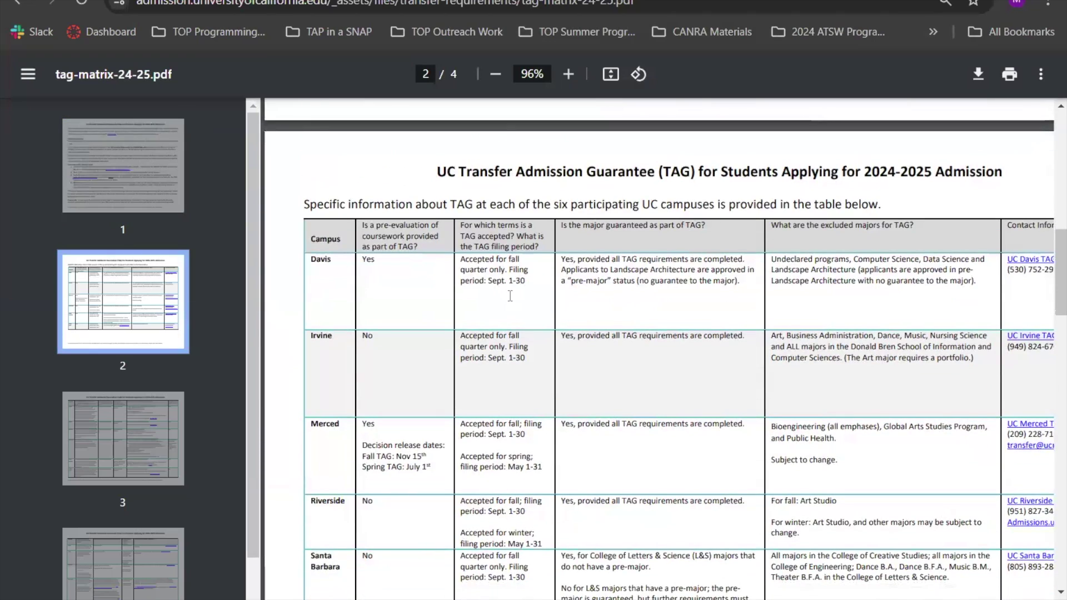
scroll(509, 295, "down", 1)
scroll(502, 241, "down", 1)
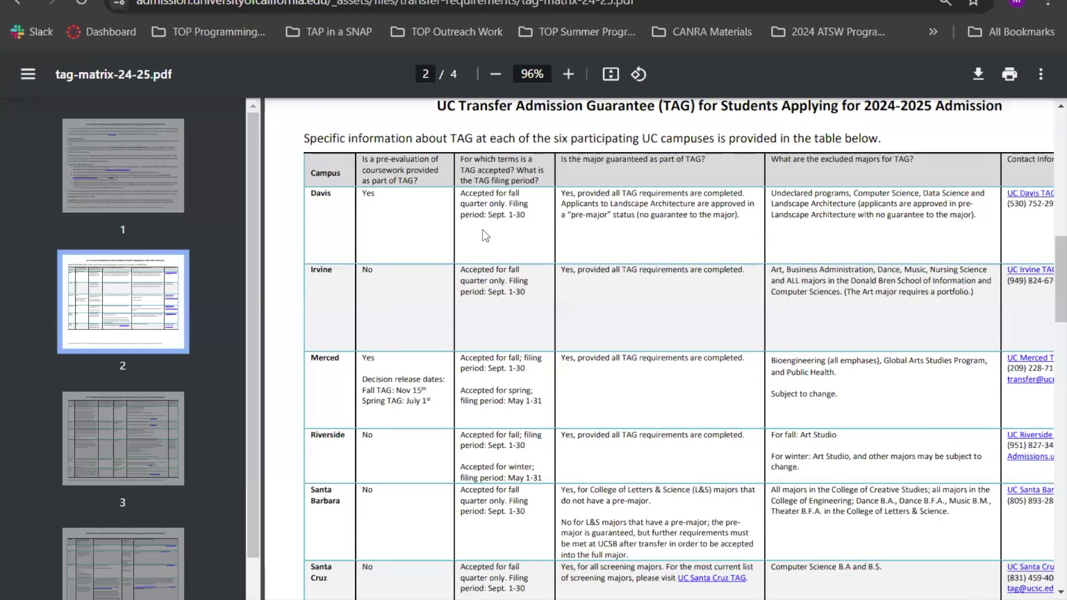
scroll(482, 229, "down", 1)
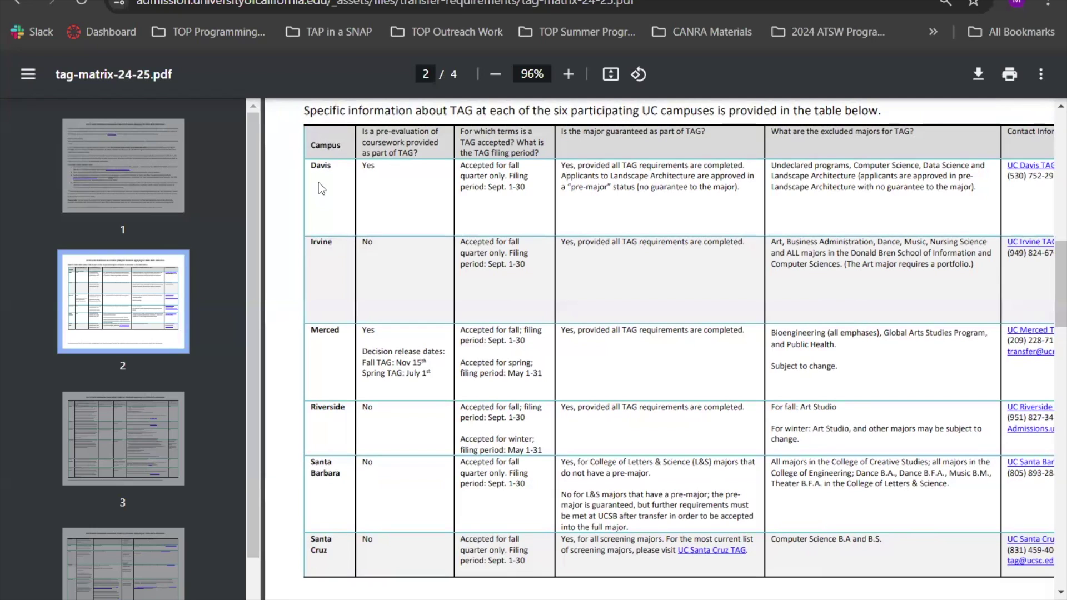
scroll(501, 198, "down", 1)
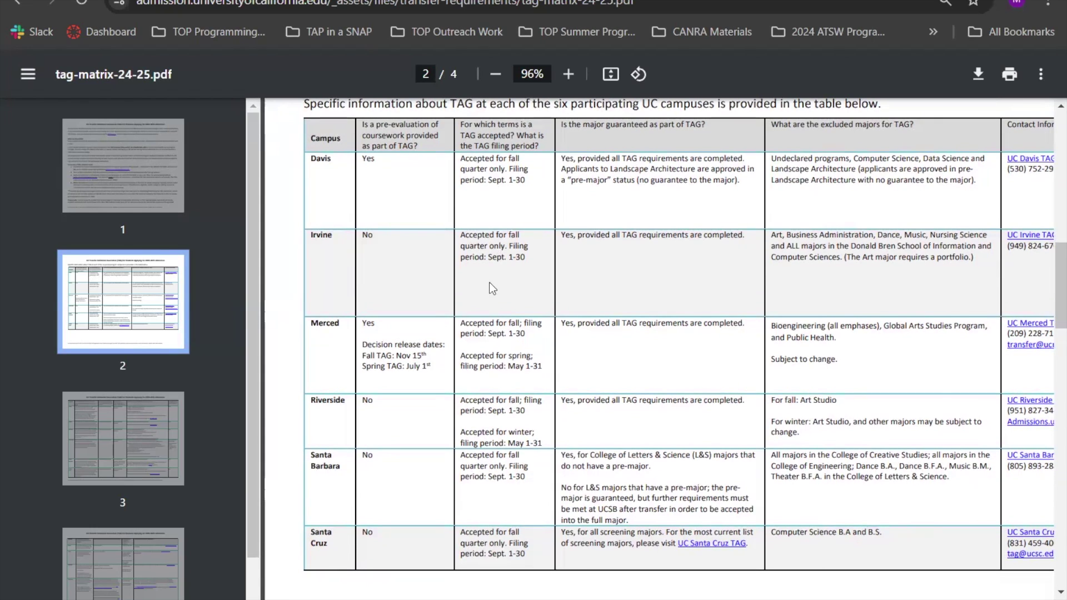
scroll(489, 282, "down", 3)
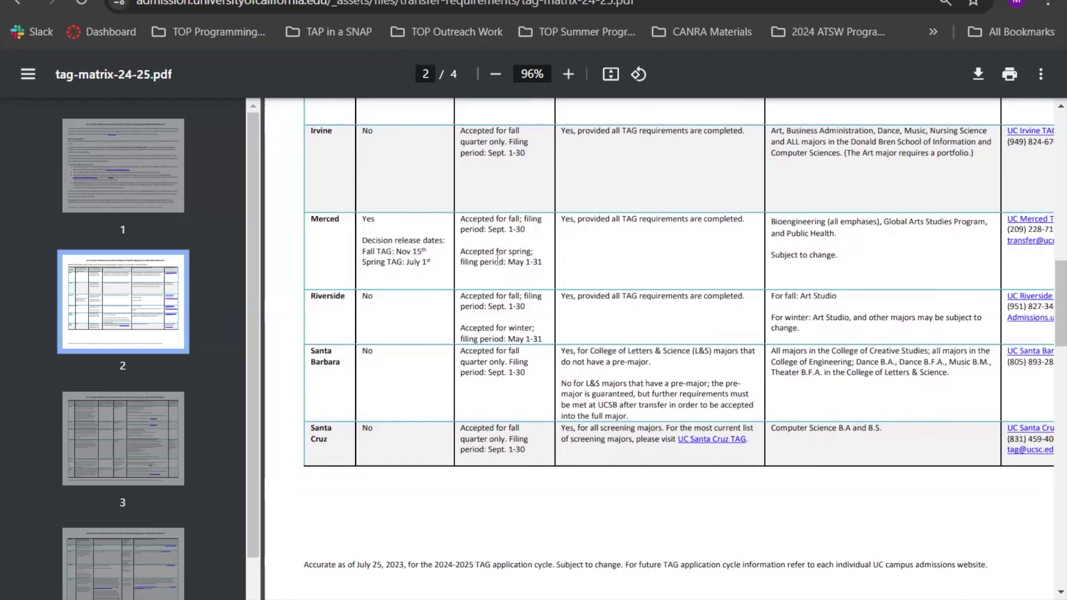
scroll(495, 331, "down", 1)
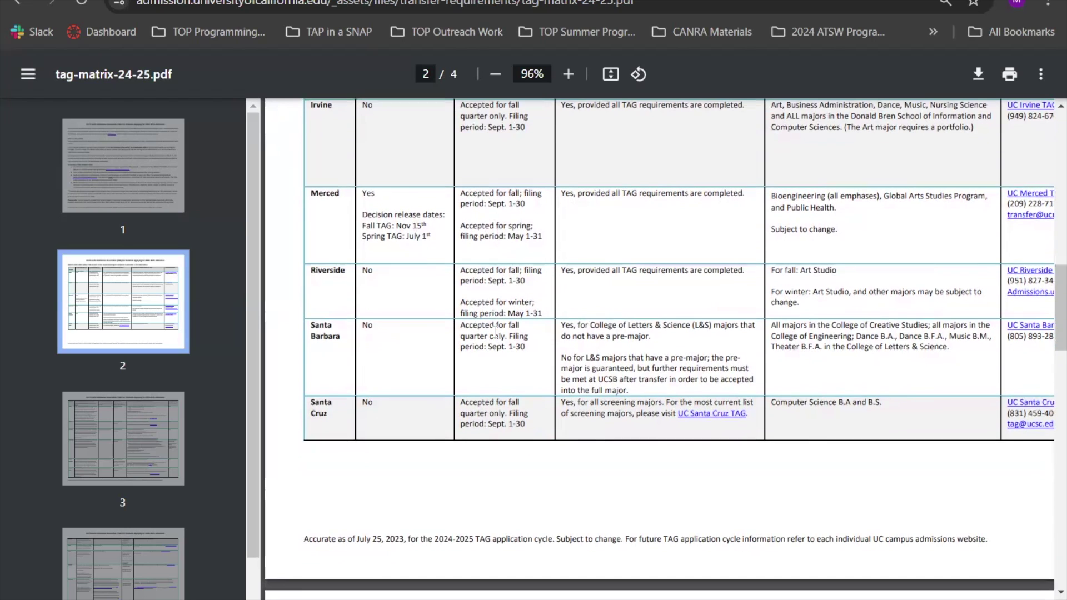
scroll(495, 331, "up", 15)
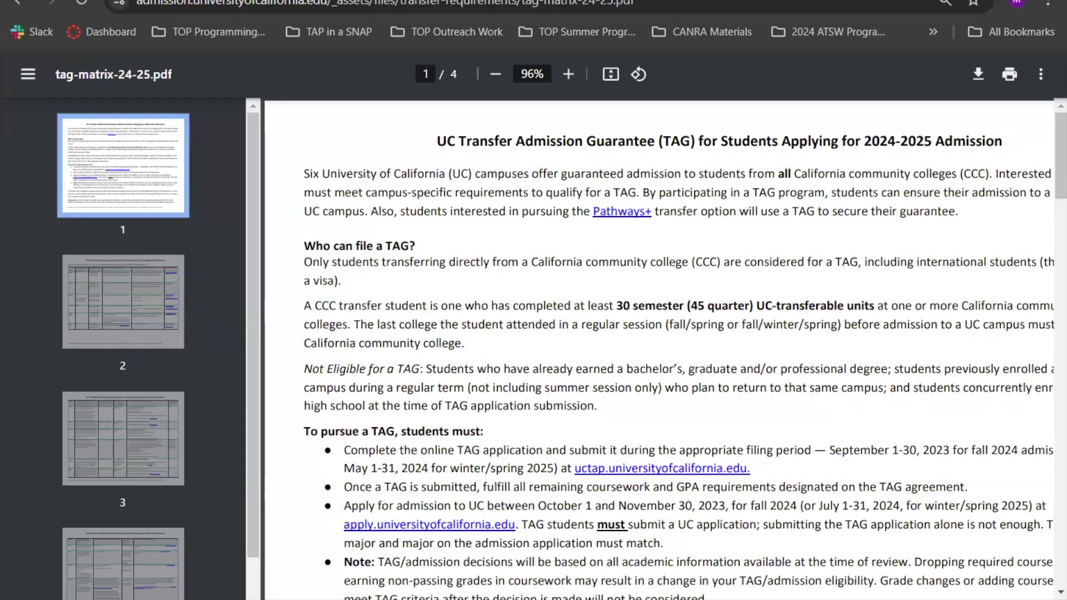
key("ctrl+w")
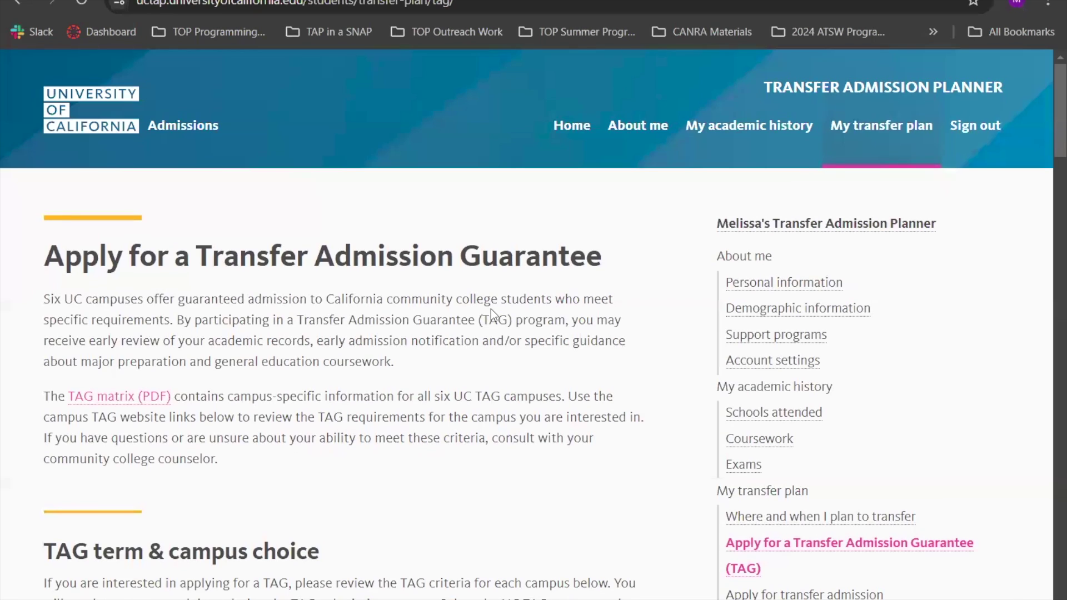
Open the UC application site through Apply for transfer admission and look at its account creation and sign-in options.
scroll(491, 309, "down", 5)
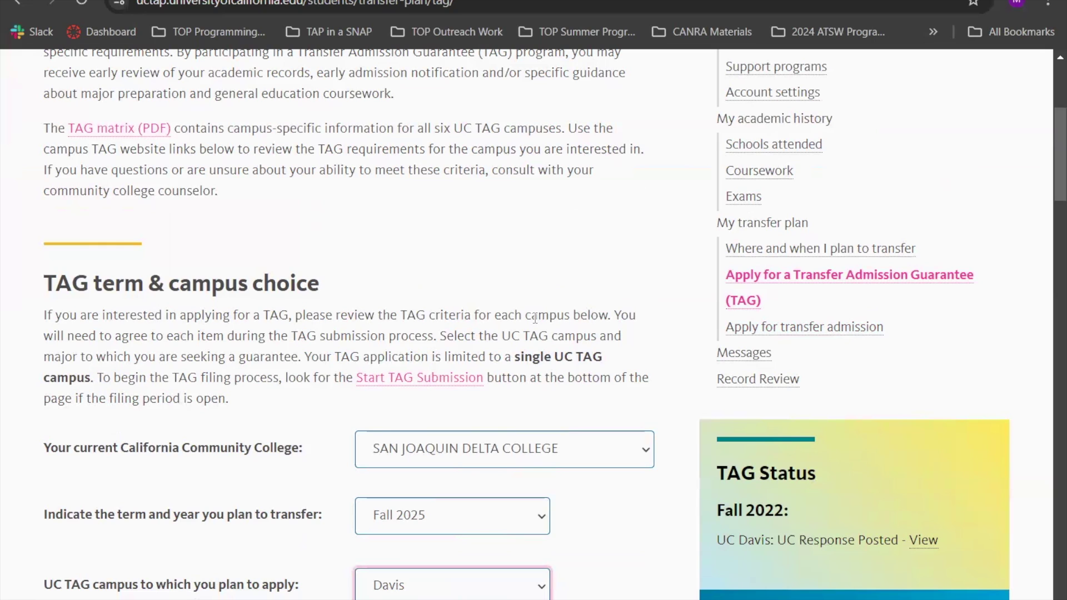
left_click(832, 327)
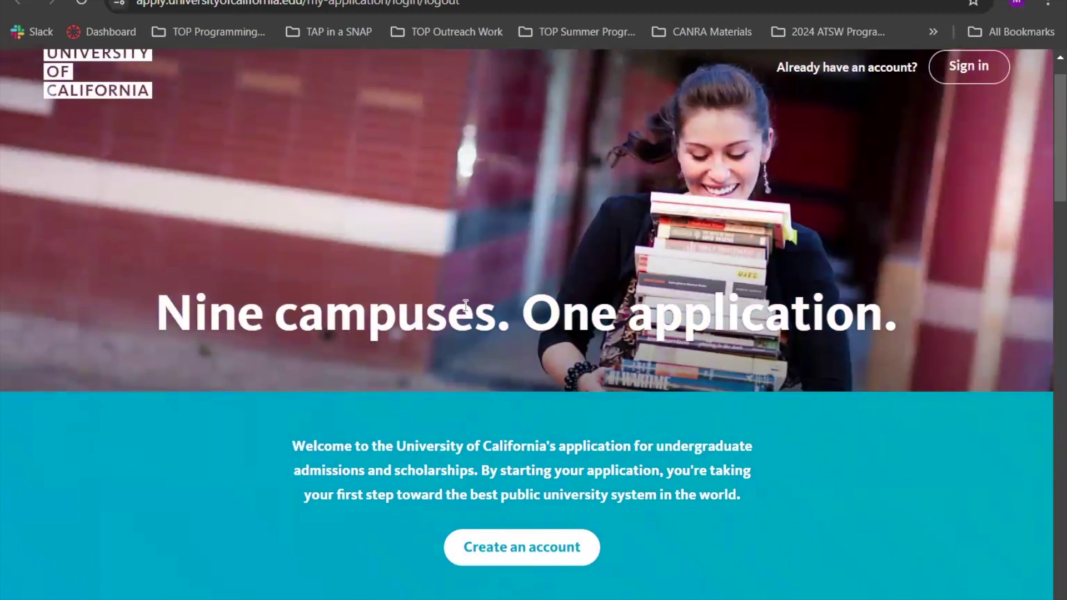
scroll(349, 366, "down", 4)
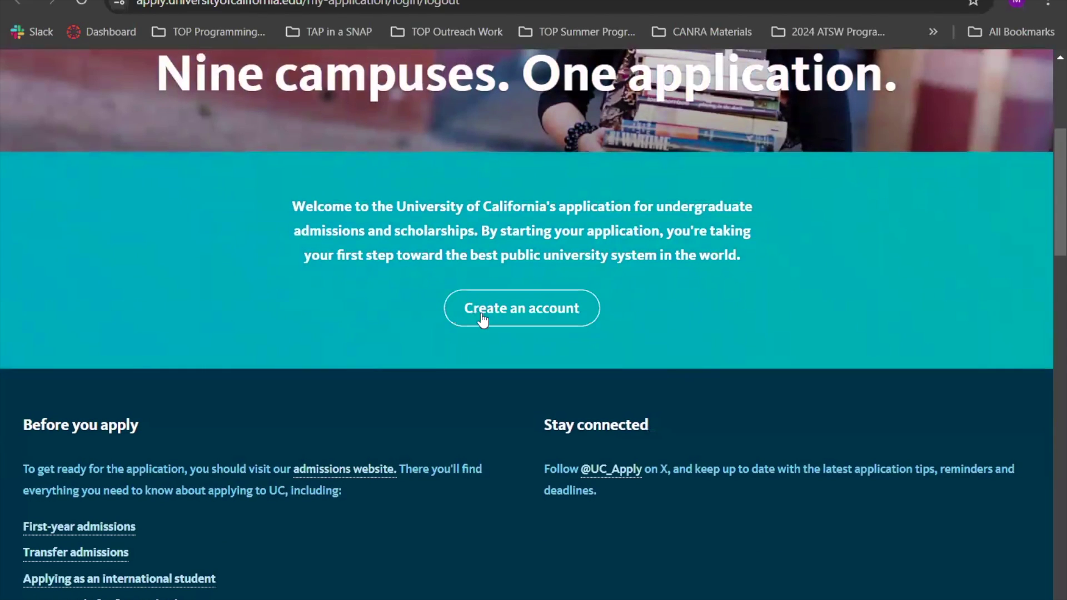
left_click(505, 316)
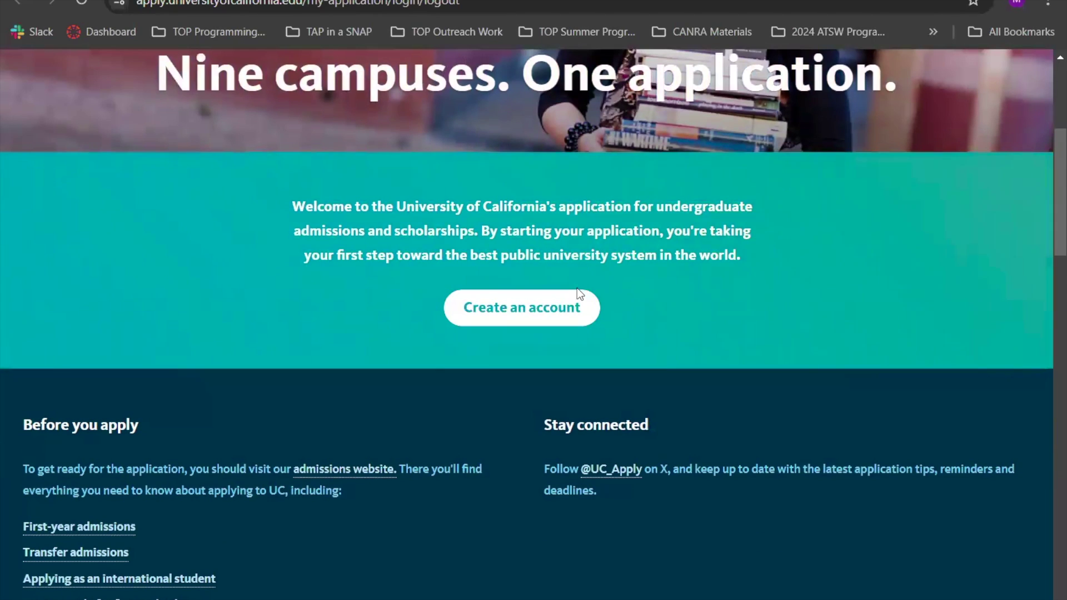
scroll(577, 288, "up", 5)
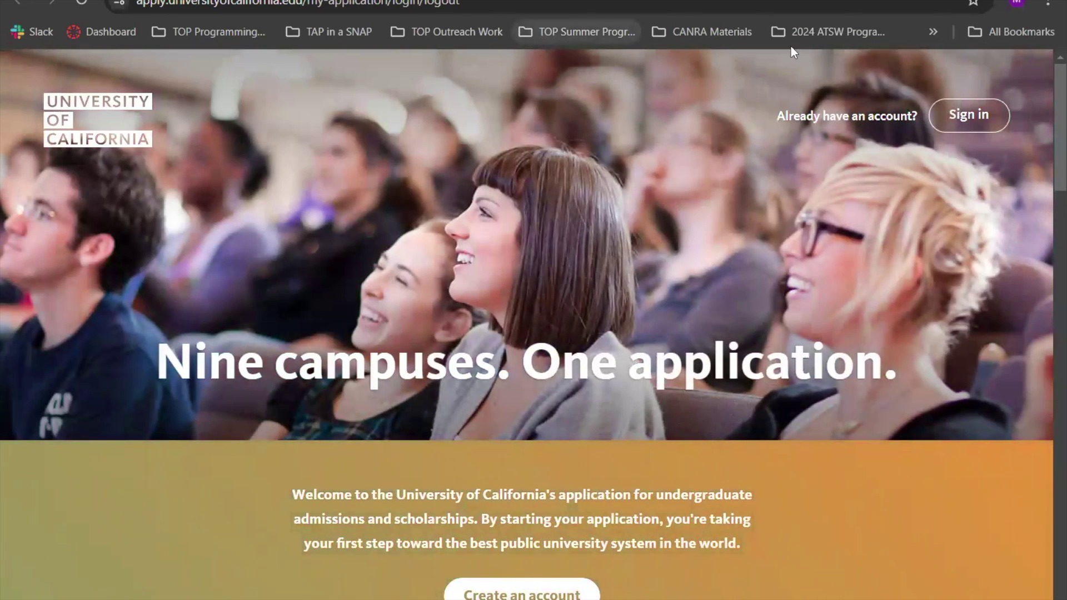
Switch to the signed-in UC application and read the Transfer Admission Planner import instructions under Academic history.
left_click(794, 1)
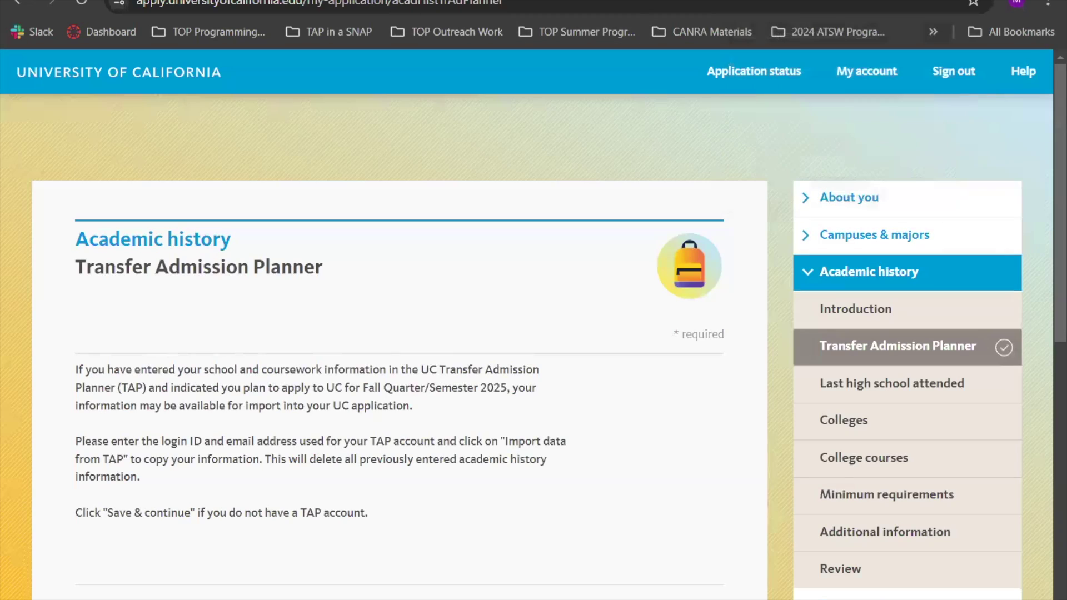
scroll(548, 385, "down", 2)
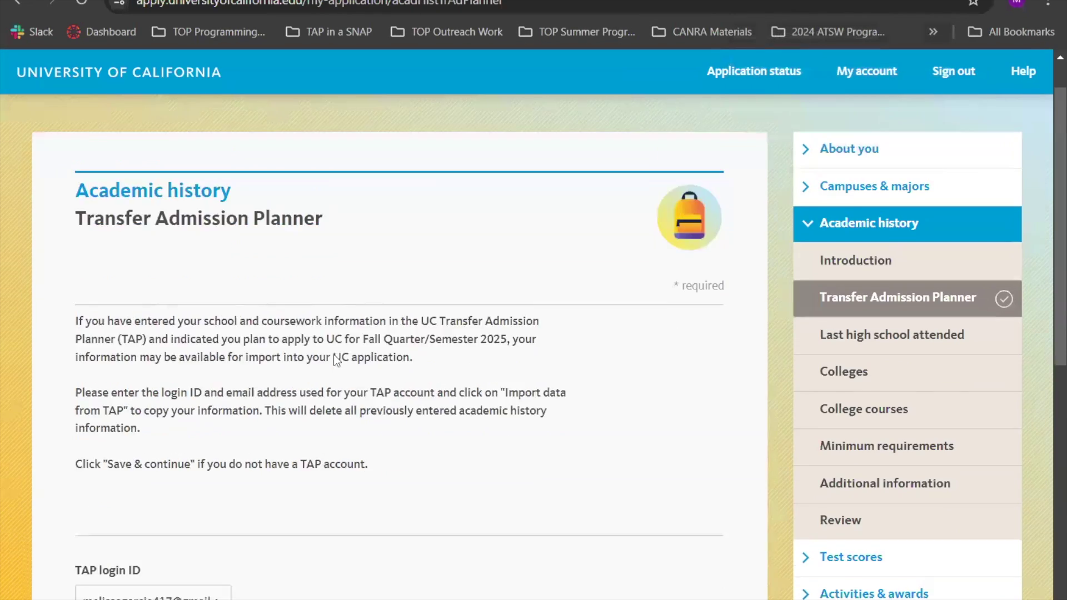
scroll(592, 247, "up", 2)
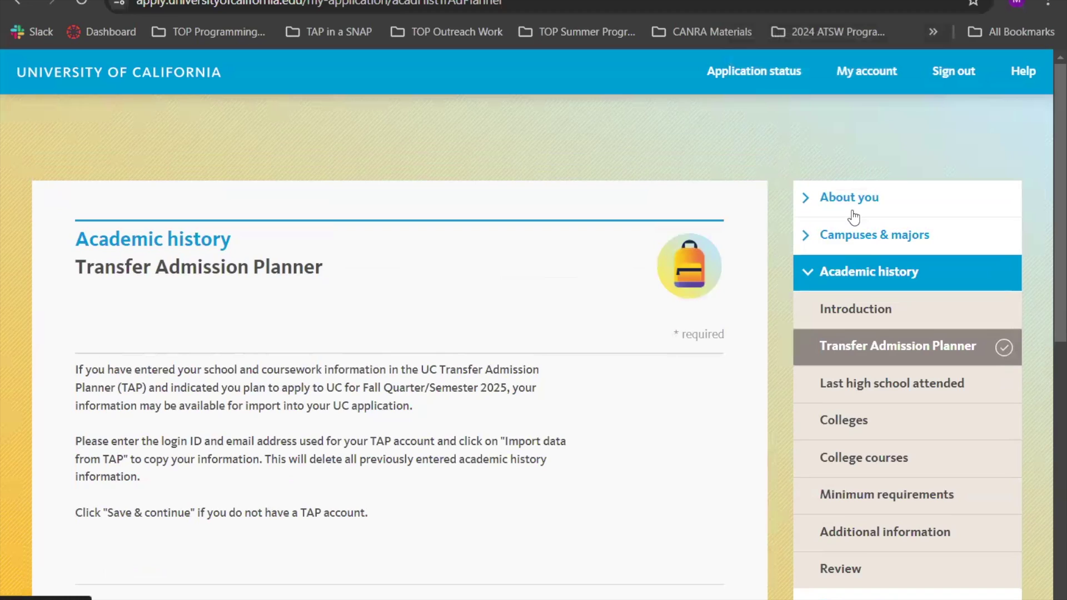
scroll(446, 265, "down", 1)
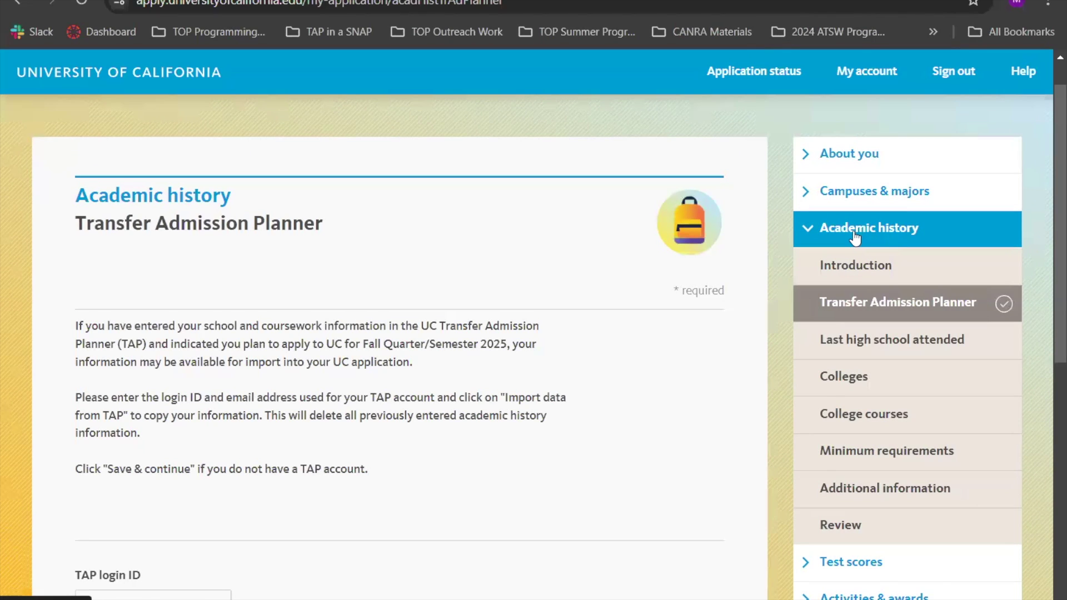
left_click(821, 231)
left_click(822, 233)
left_click(866, 302)
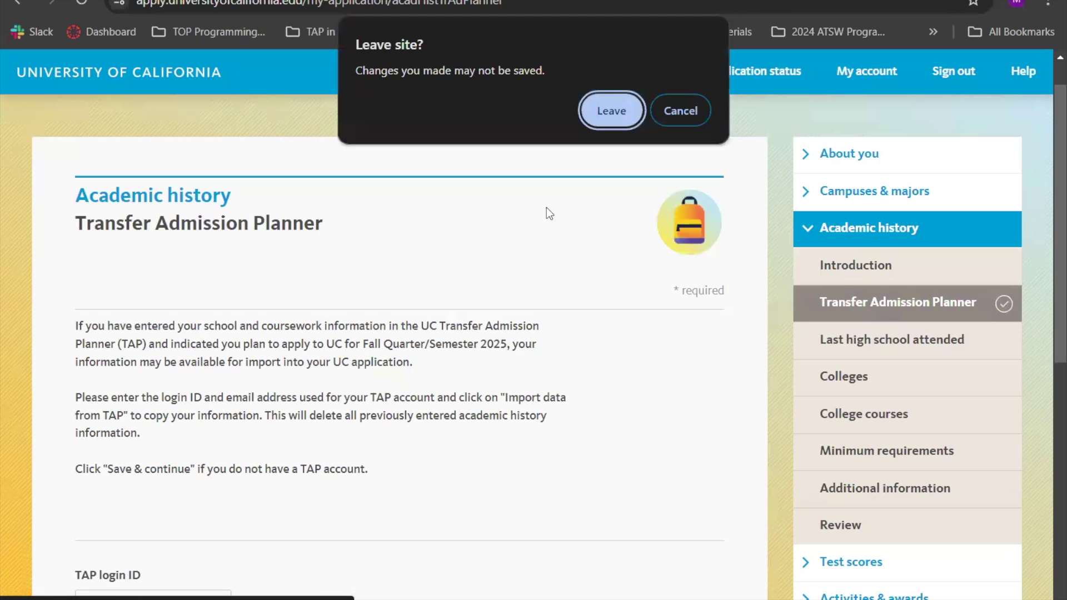
left_click(694, 98)
Examine the TAP login ID and email fields, the matching-email option and the option to import data from TAP.
scroll(611, 289, "down", 3)
scroll(262, 381, "down", 1)
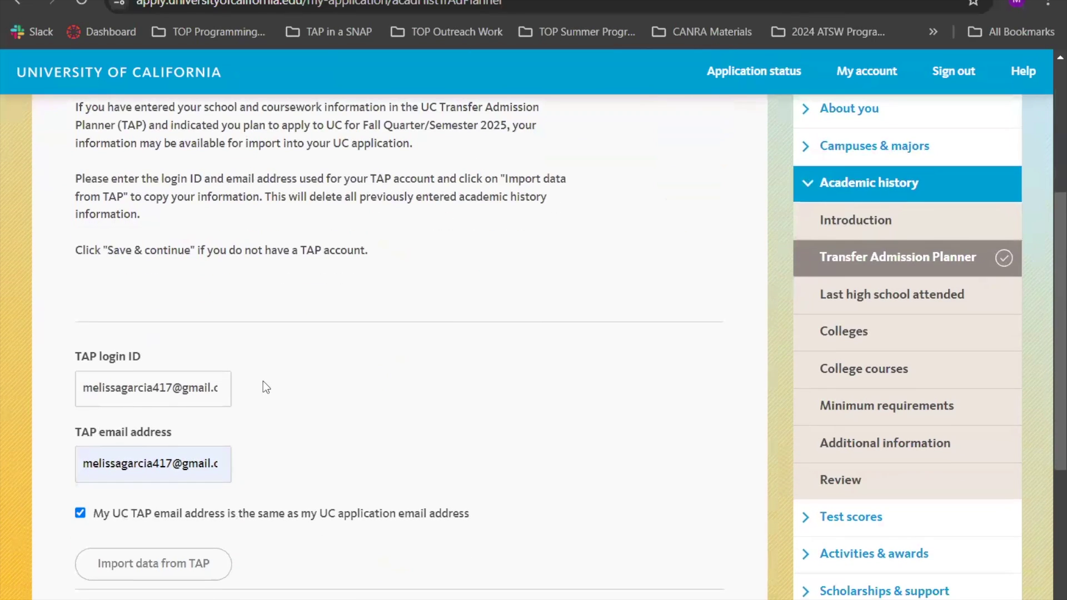
scroll(262, 381, "up", 1)
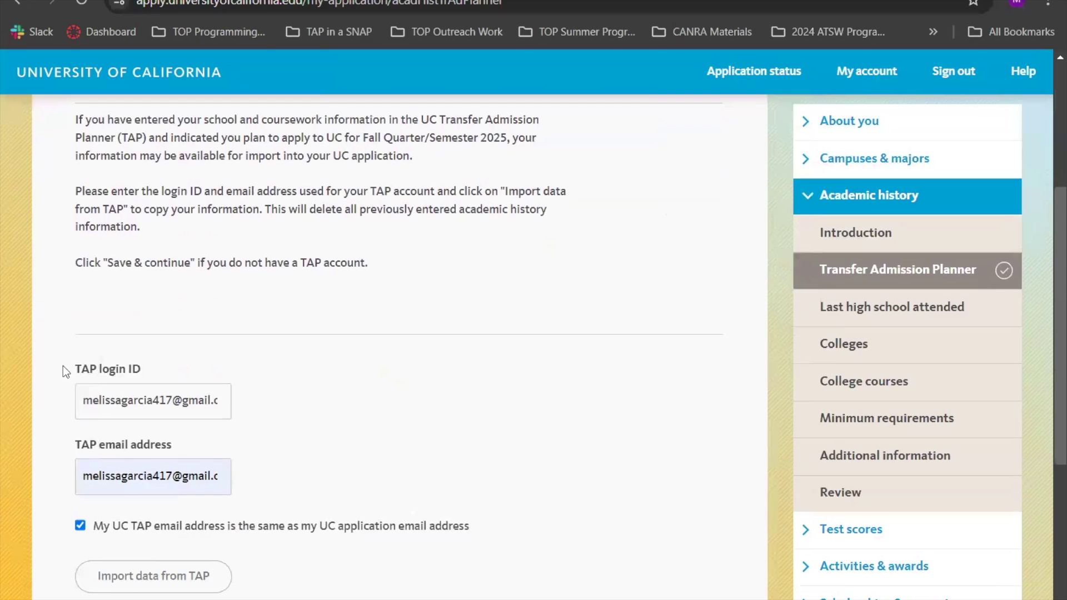
scroll(119, 371, "down", 1)
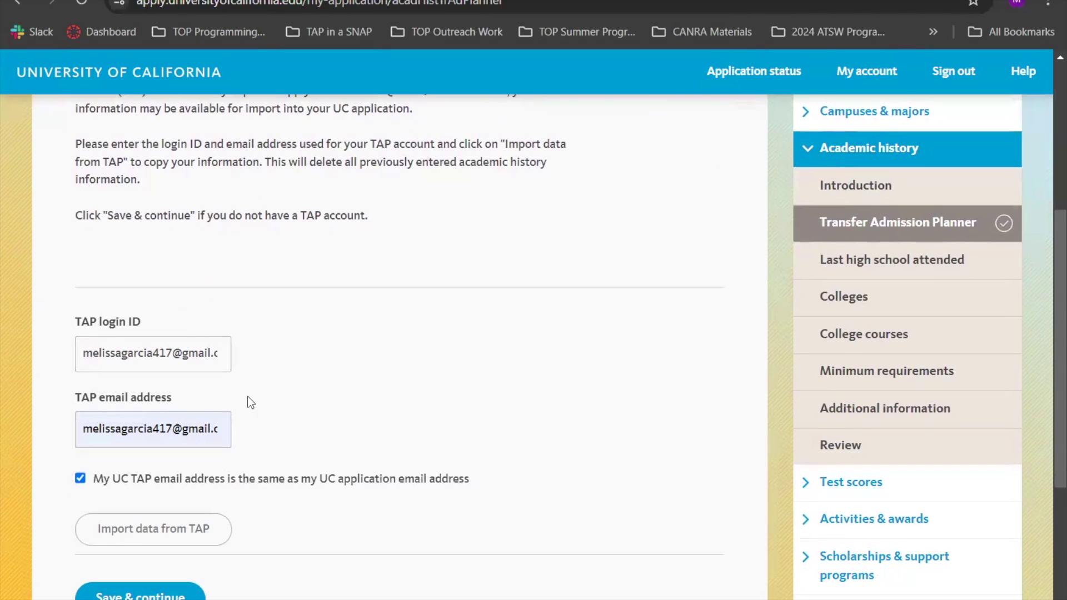
scroll(333, 393, "down", 3)
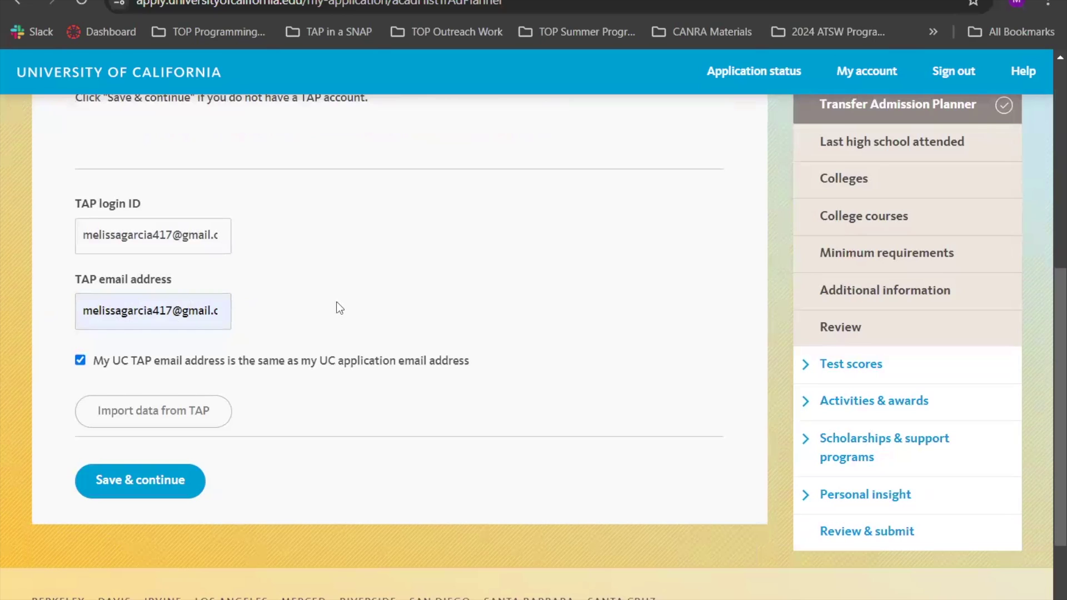
scroll(340, 308, "up", 1)
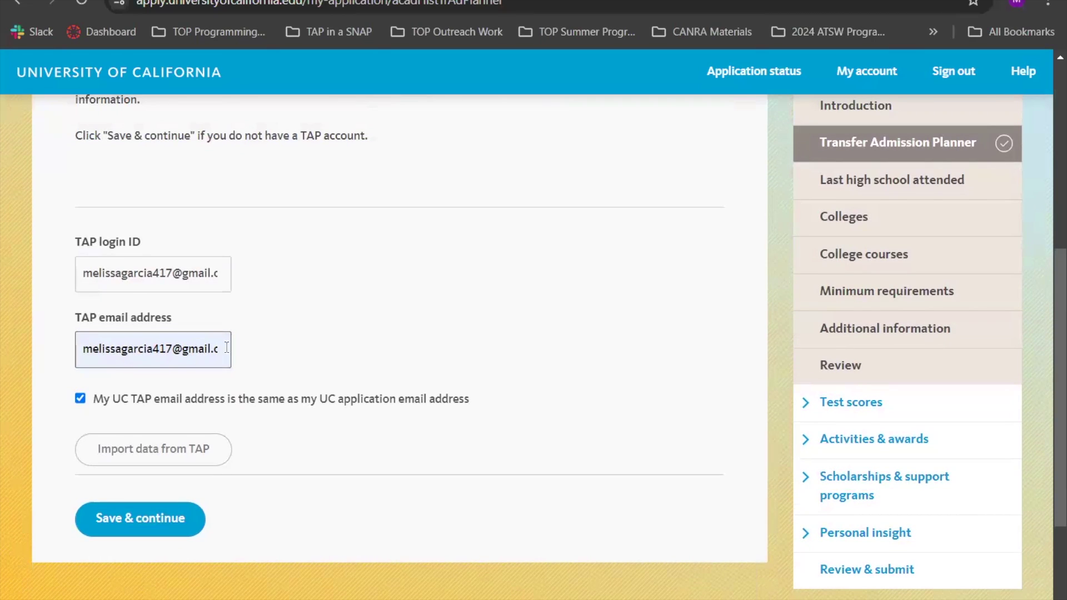
scroll(272, 352, "down", 1)
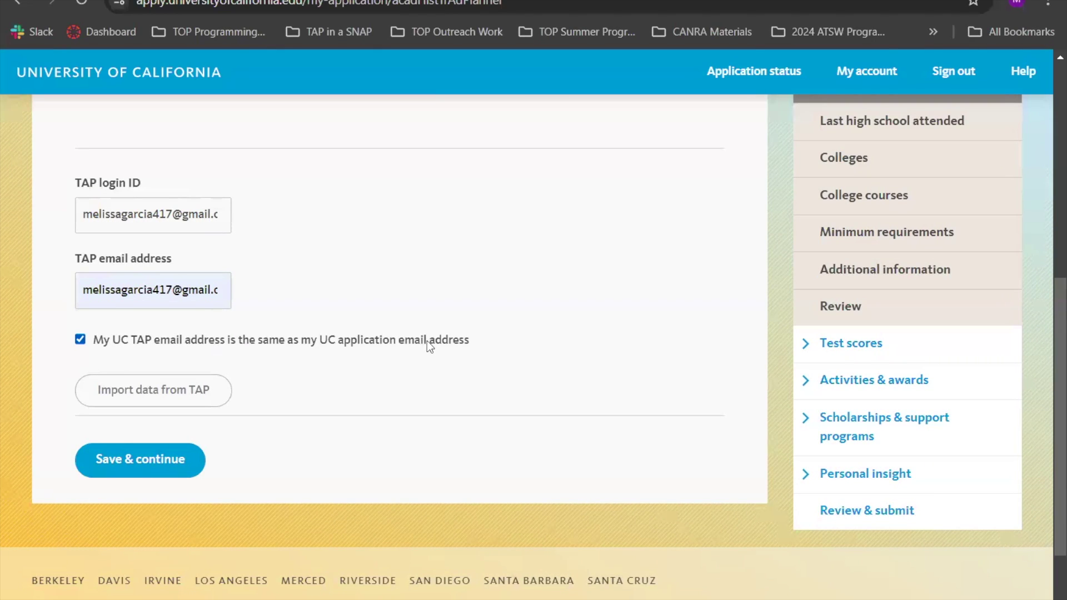
scroll(481, 348, "down", 1)
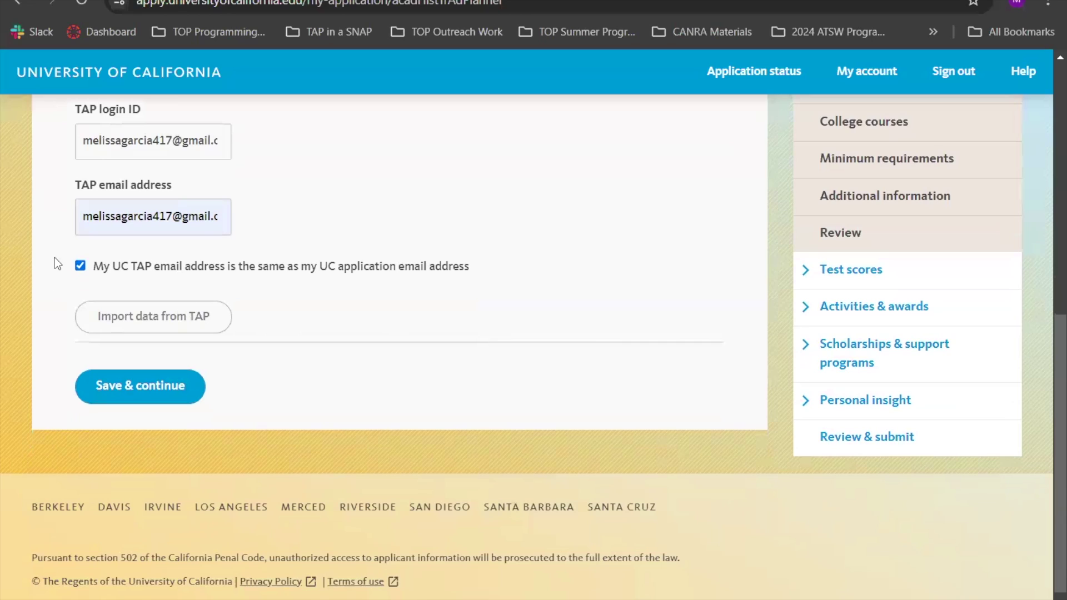
left_click(144, 317)
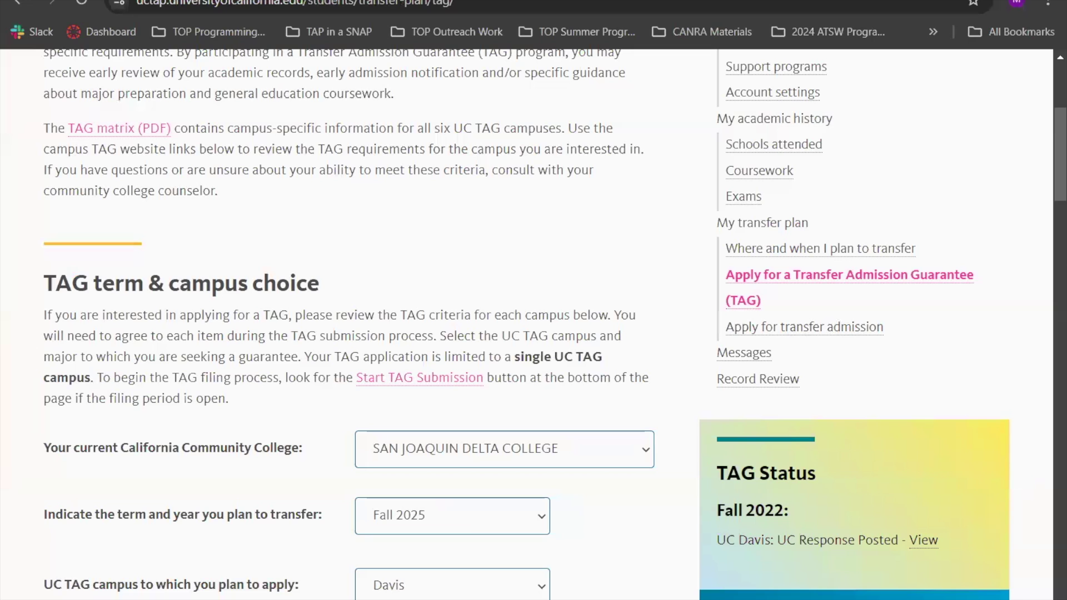
Return to the Transfer Admission Planner and open Messages to view the UC Davis and community college messages.
scroll(438, 238, "up", 5)
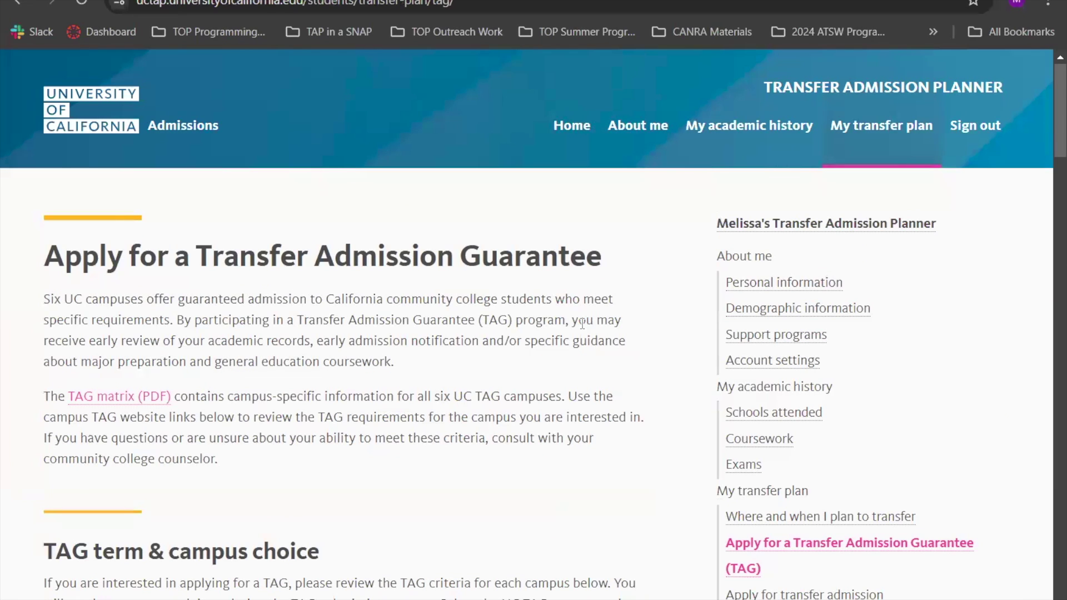
scroll(613, 302, "down", 8)
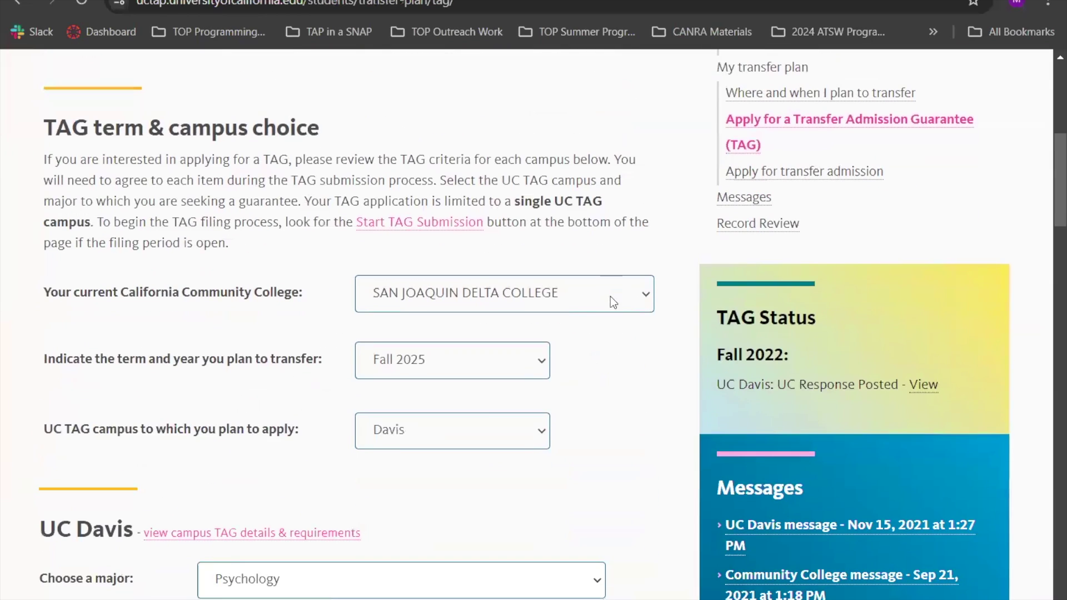
scroll(610, 296, "down", 2)
scroll(713, 172, "up", 1)
scroll(713, 176, "up", 1)
left_click(750, 196)
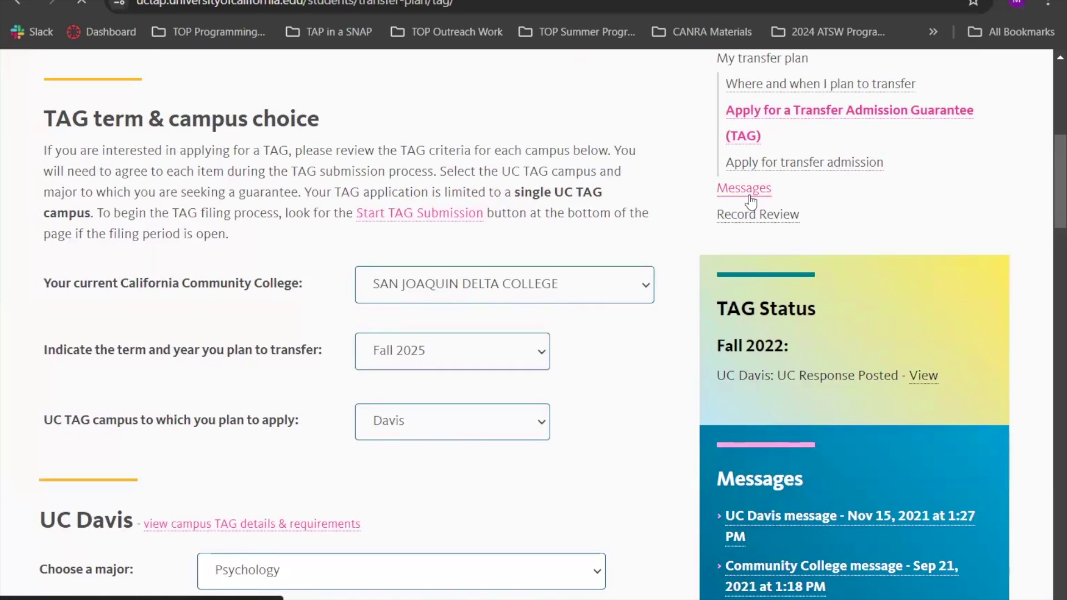
scroll(515, 344, "down", 13)
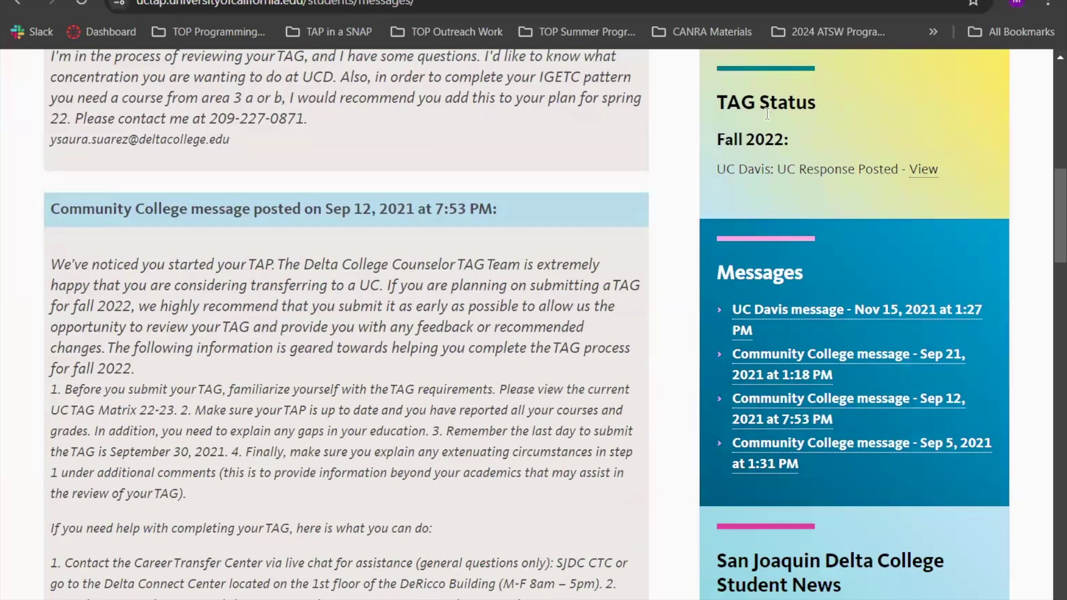
scroll(765, 114, "up", 1)
scroll(831, 120, "up", 12)
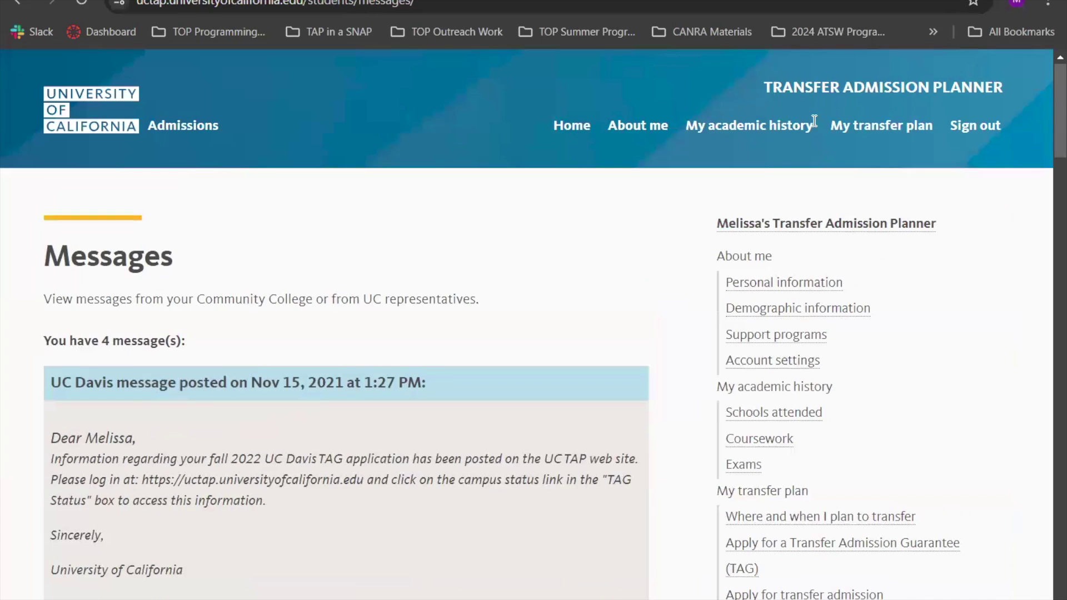